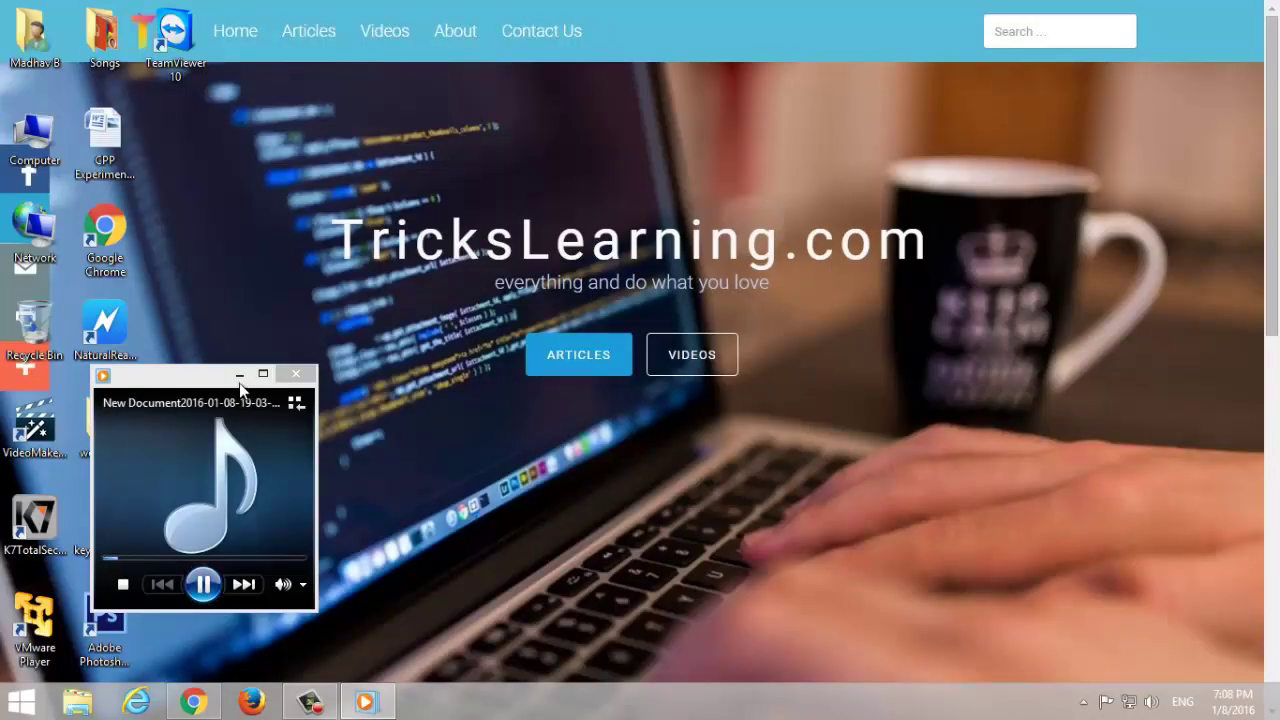
Step: Minimize the media player window and refresh the desktop
click(239, 374)
right_click(255, 118)
click(287, 171)
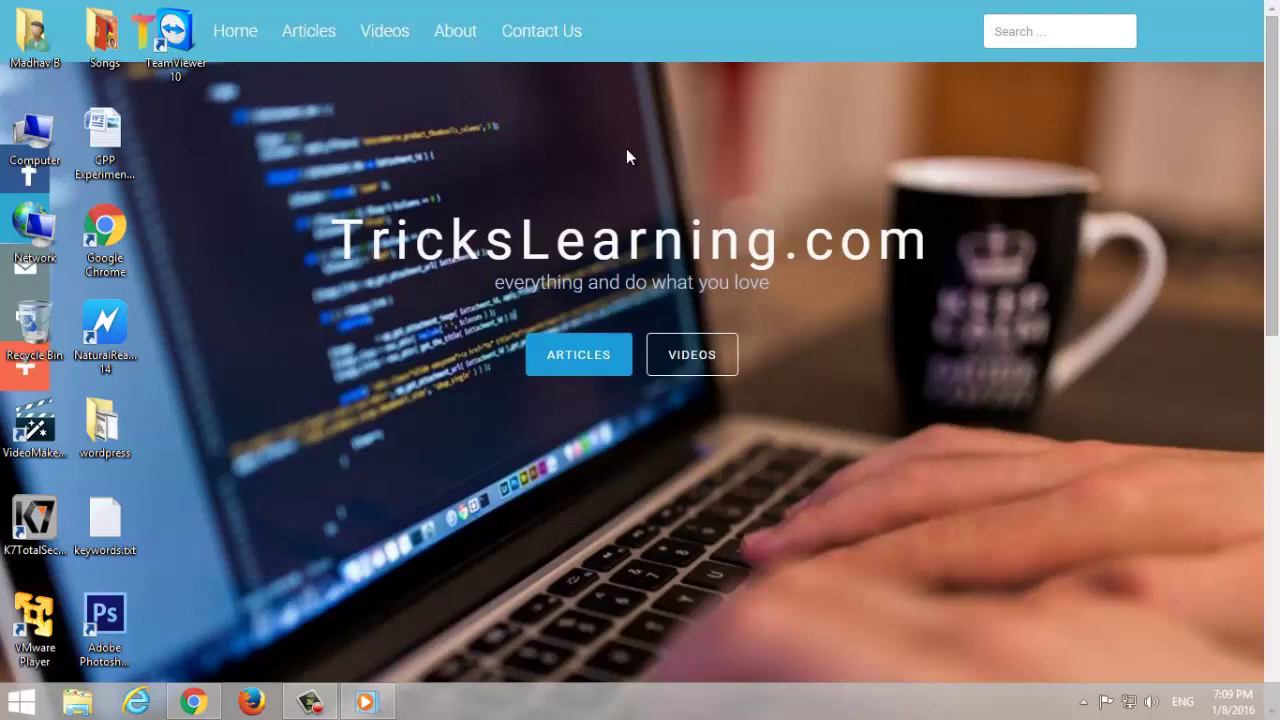
right_click(563, 112)
click(605, 162)
Step: Set the Date and Time settings screenshot as the desktop background in the Personalization settings and save the change
right_click(402, 180)
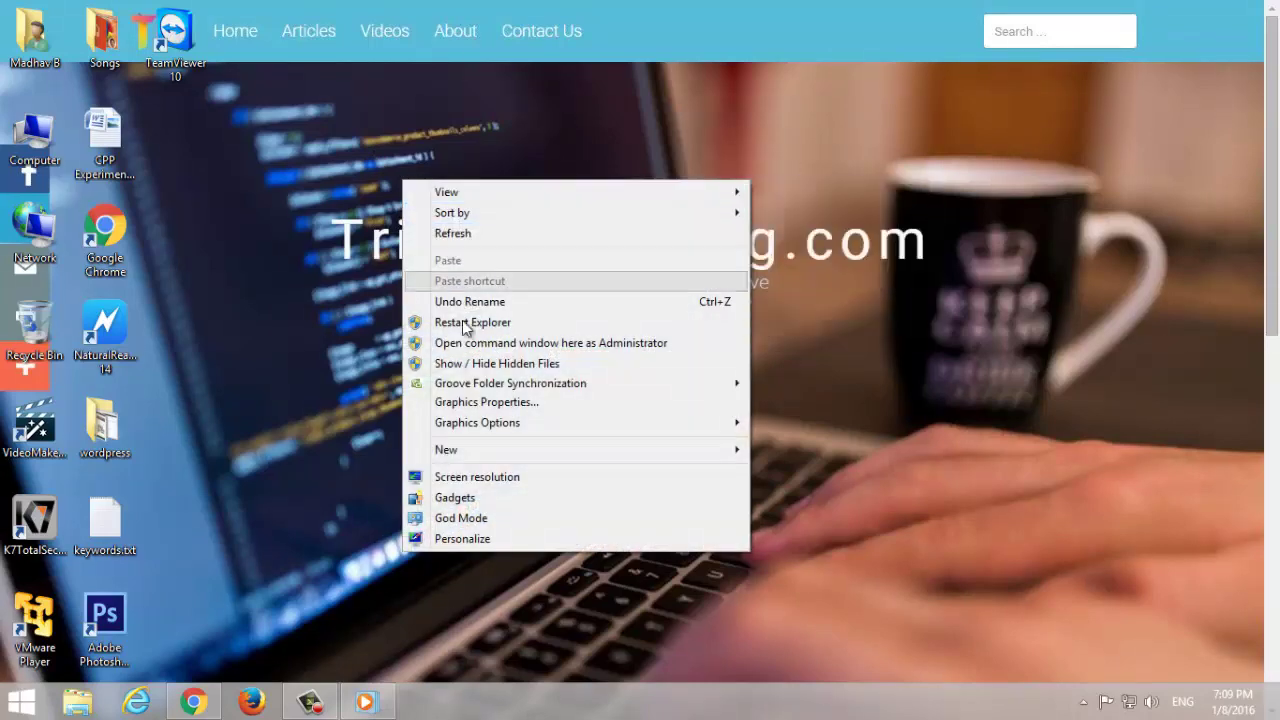
click(486, 539)
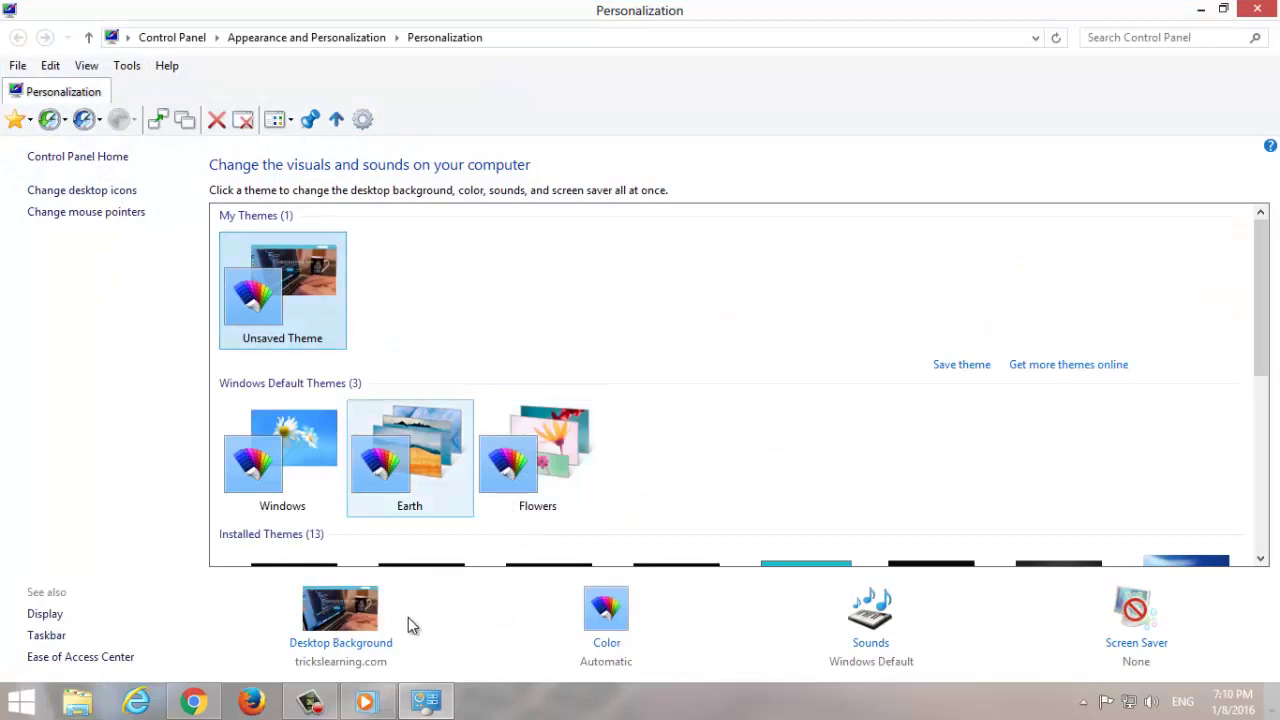
click(385, 652)
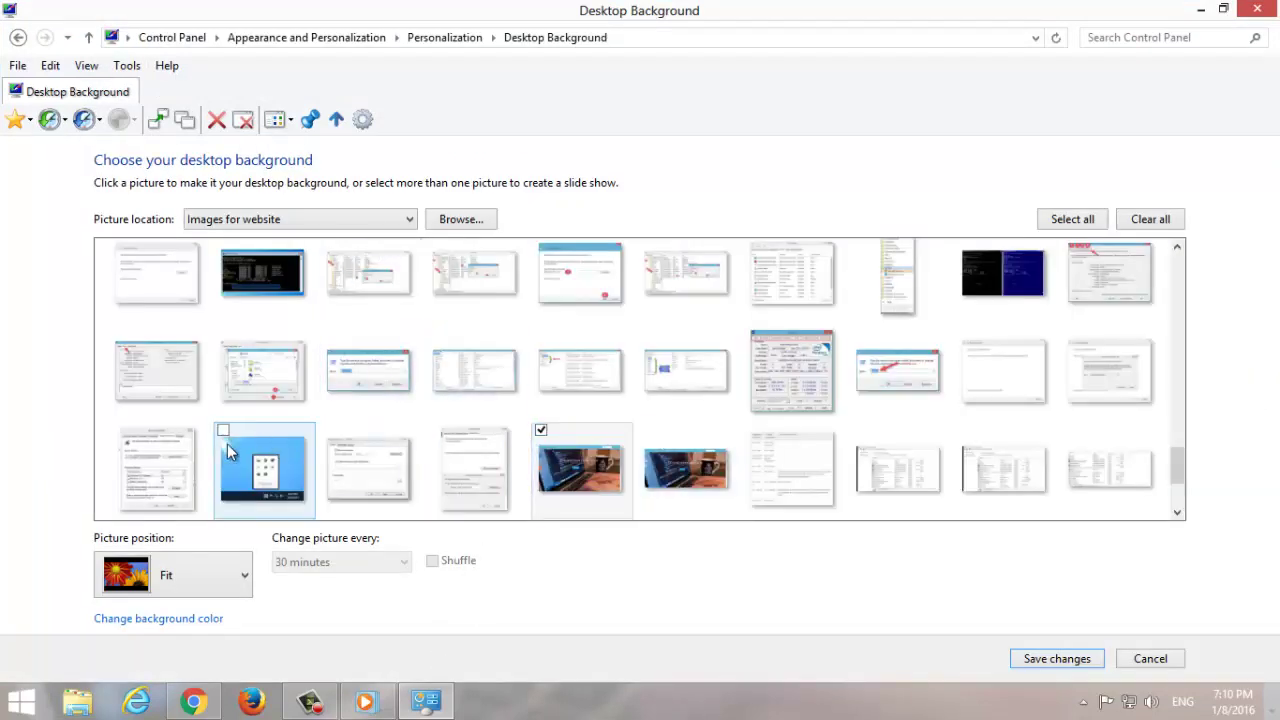
click(469, 458)
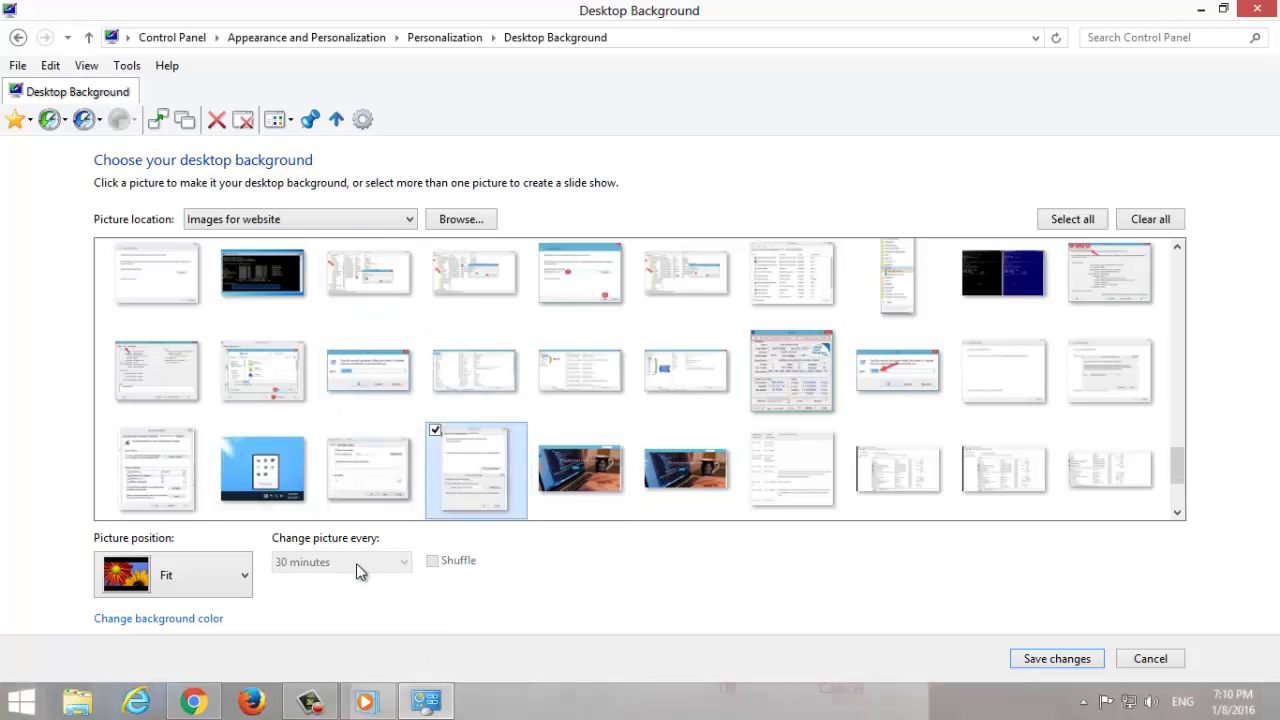
click(1066, 660)
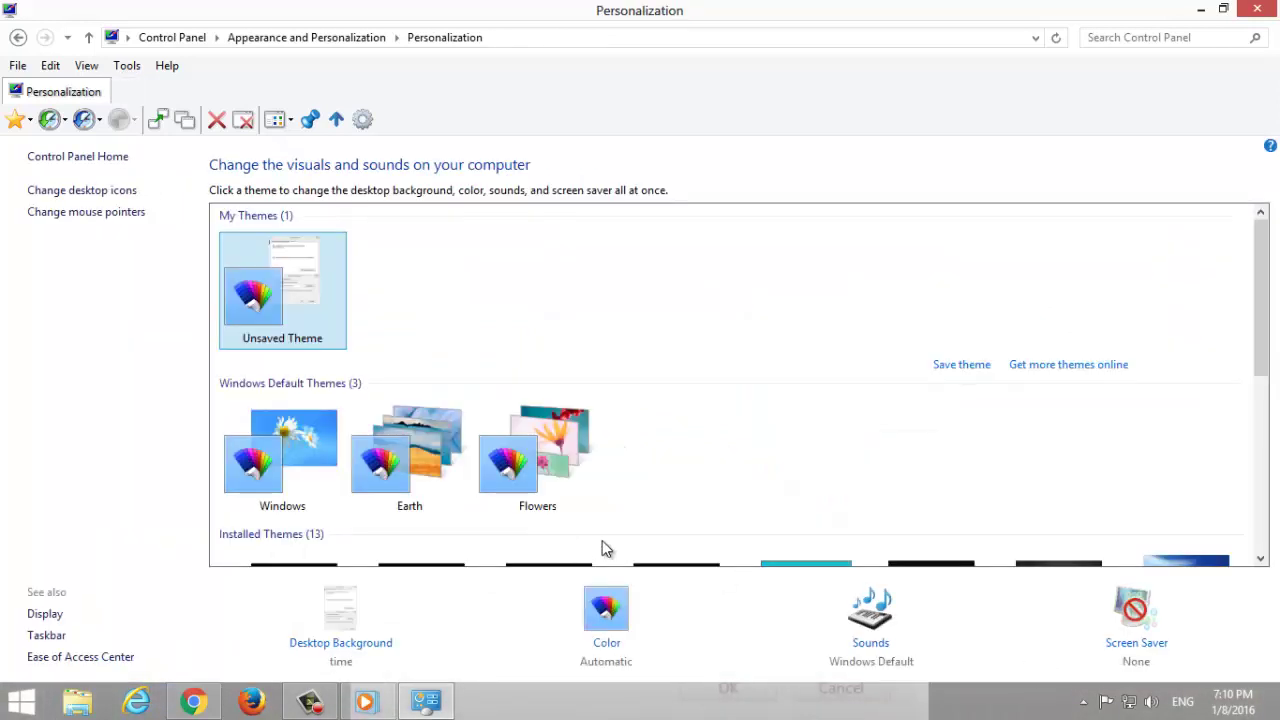
Step: Create a background slide show from the laptop picture and the Date and Time screenshot, changing every 10 seconds, and save it
click(373, 645)
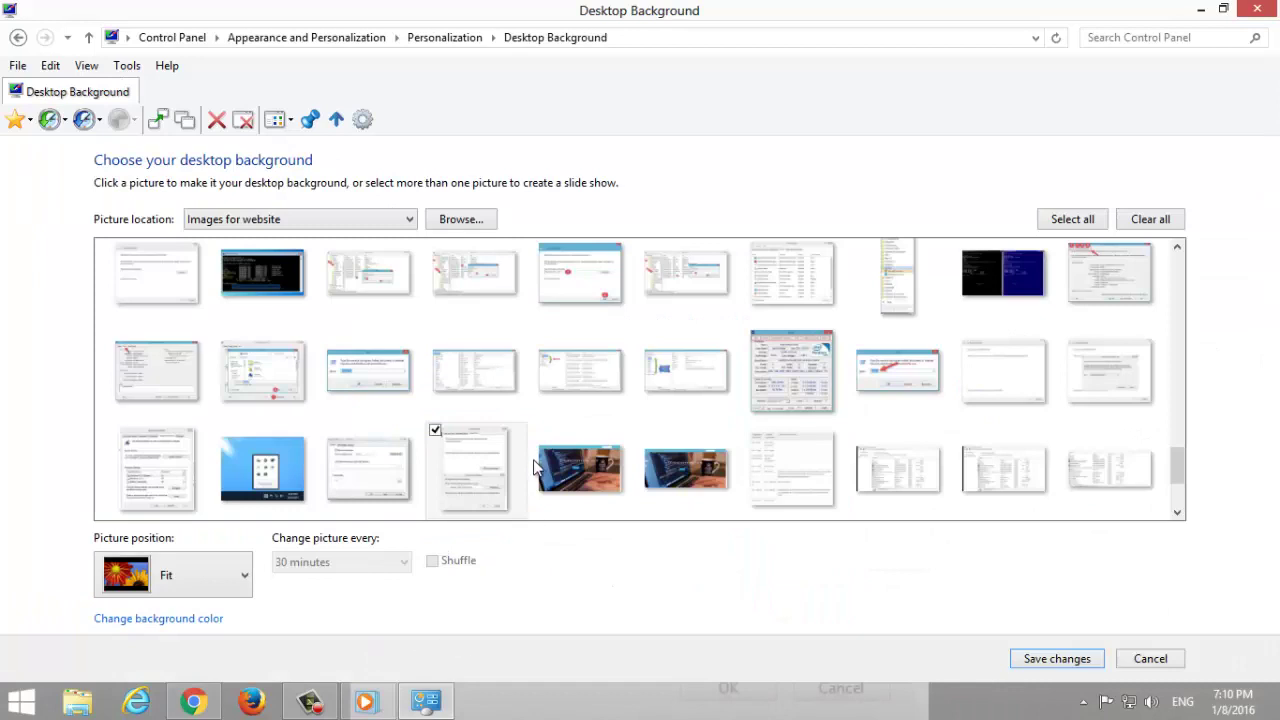
click(575, 462)
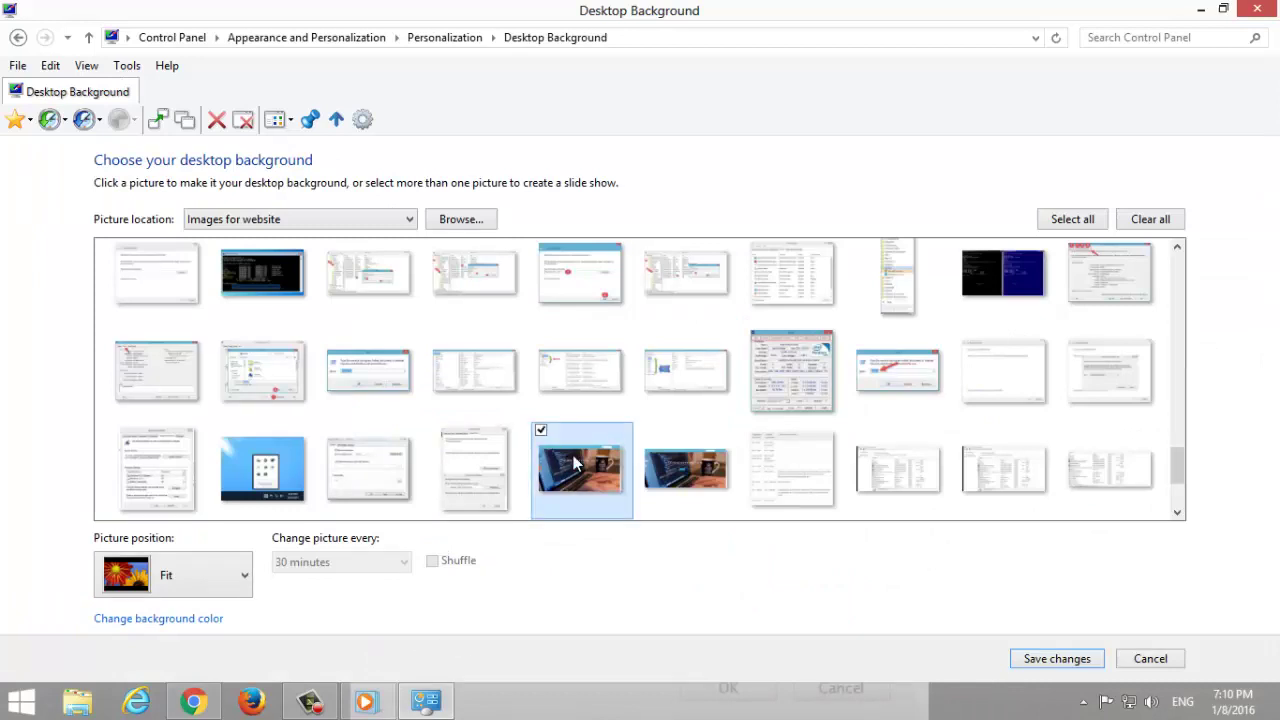
click(435, 430)
click(330, 566)
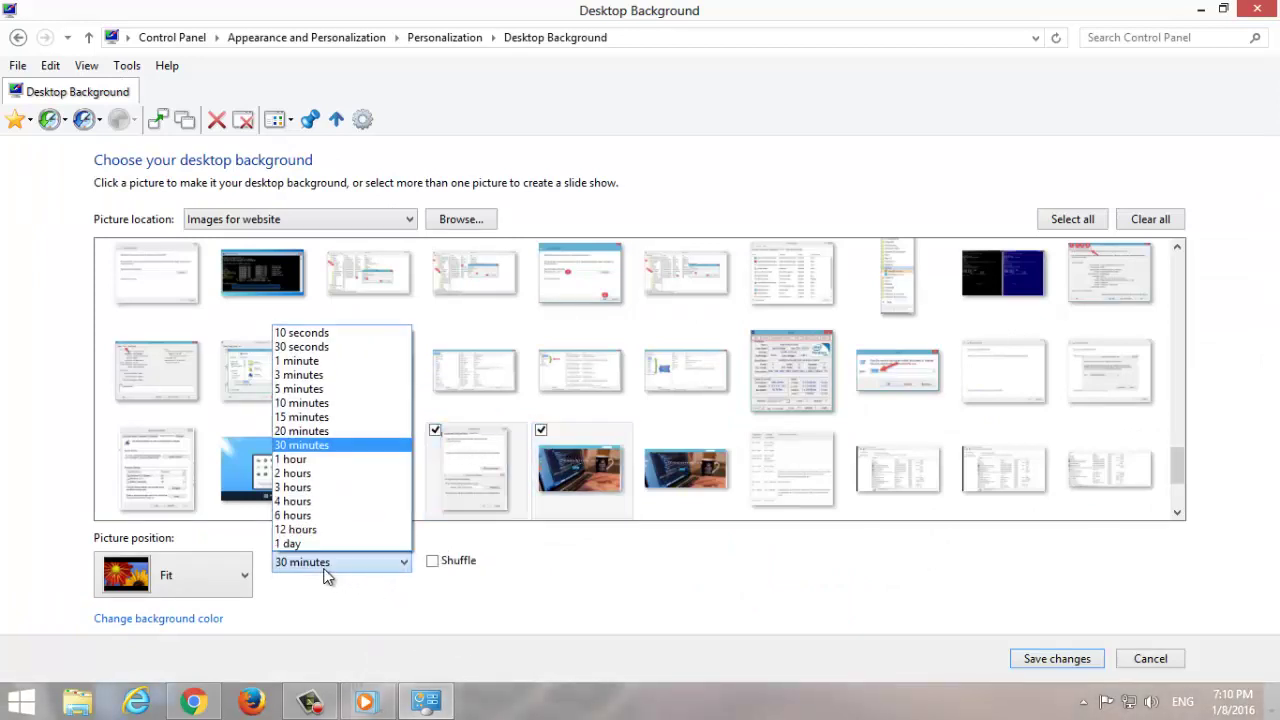
click(323, 349)
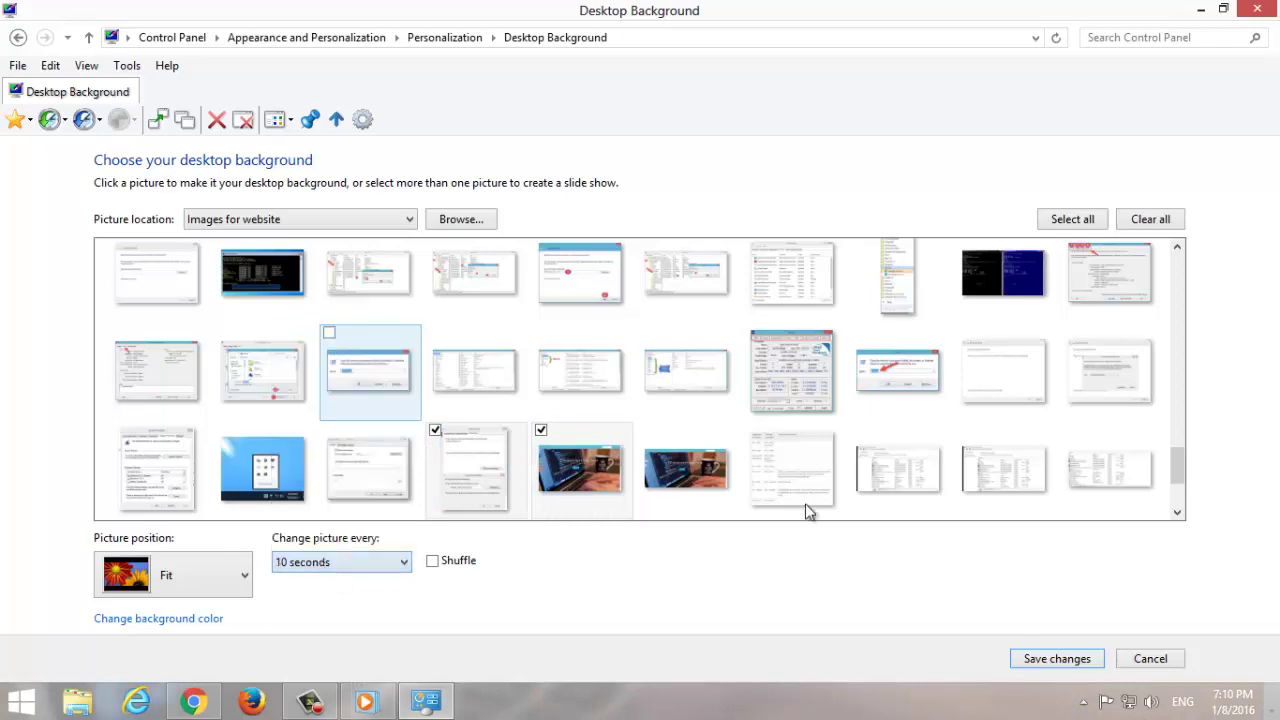
click(1052, 660)
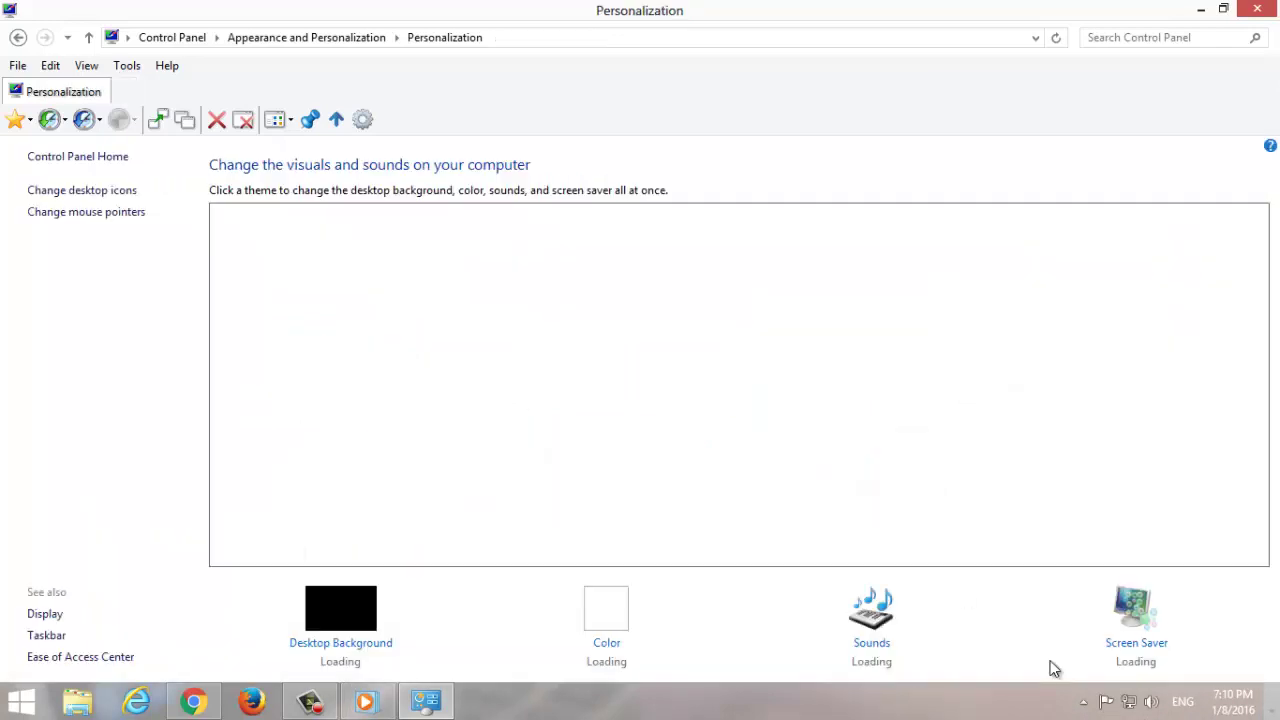
click(1258, 12)
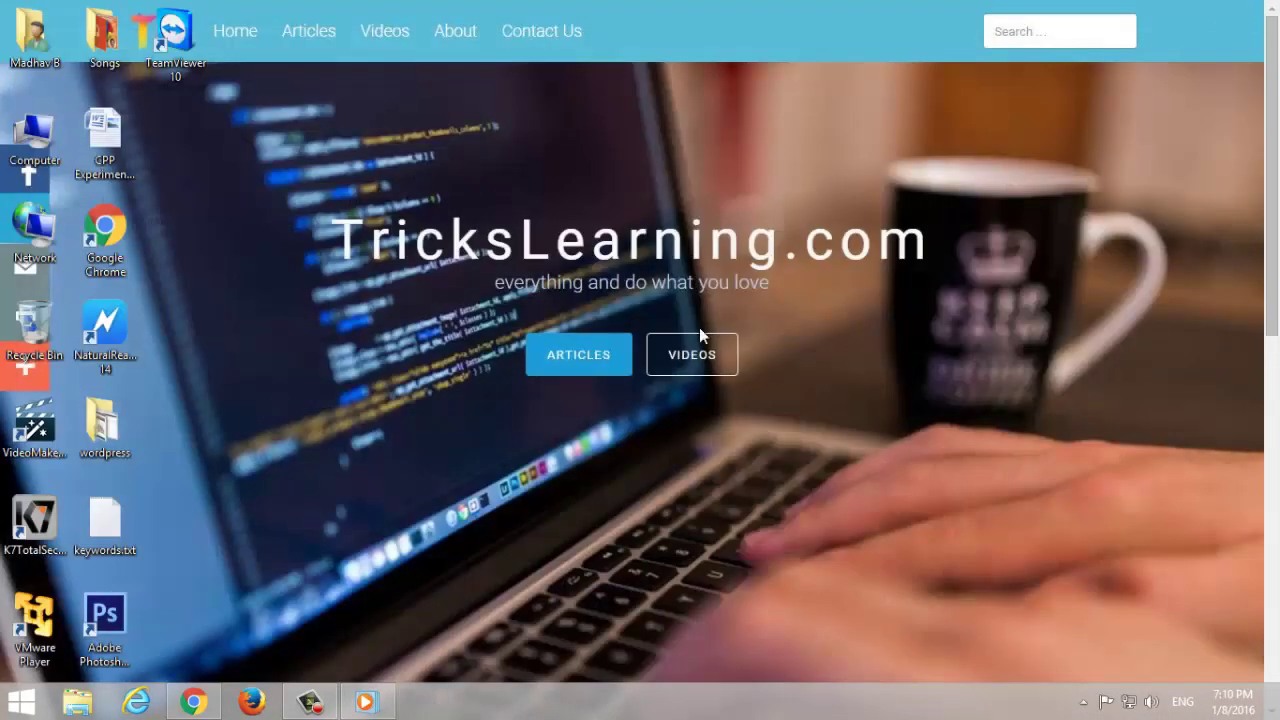
right_click(416, 243)
click(432, 291)
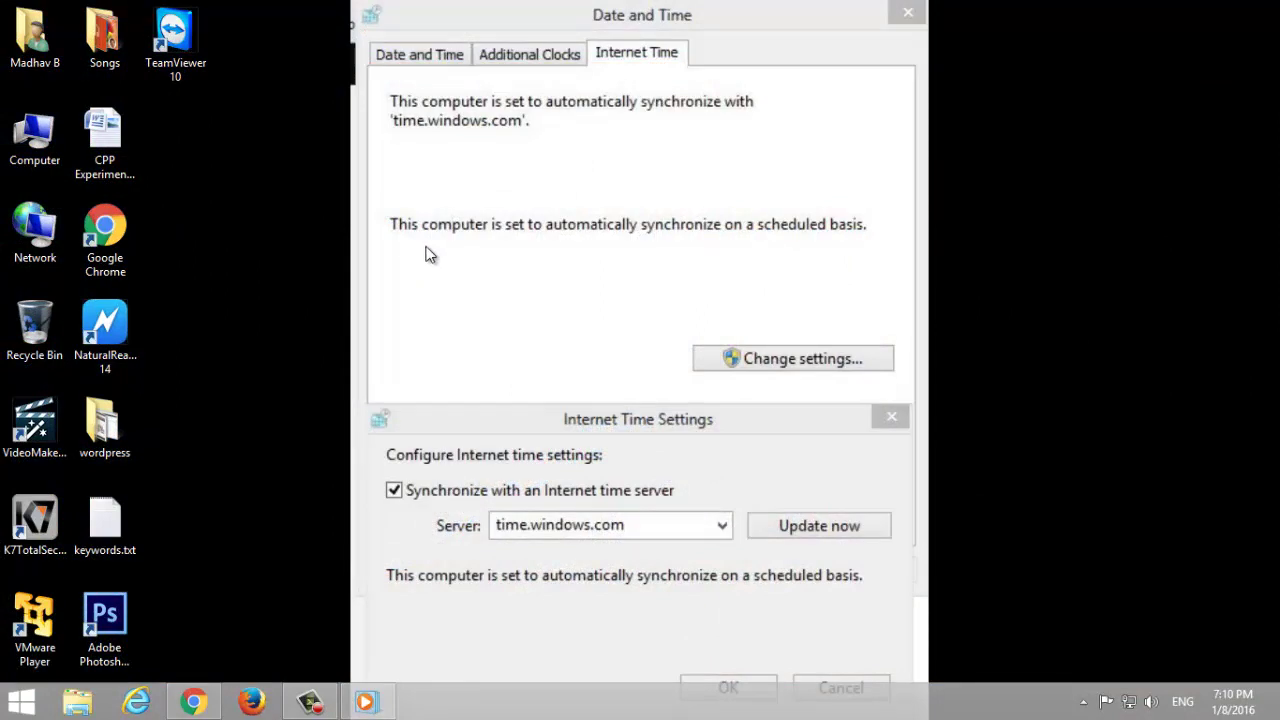
Step: Apply the Windows default theme with the daisy background and close the Personalization window
right_click(429, 254)
click(491, 633)
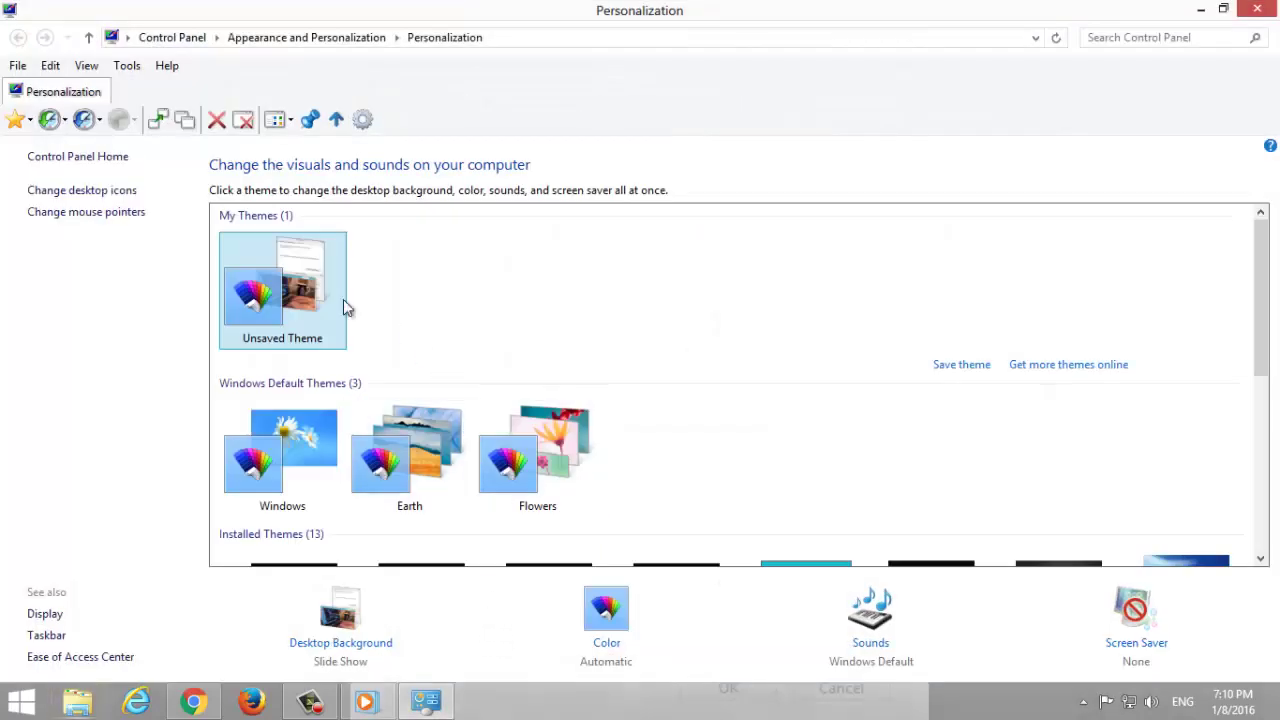
click(306, 455)
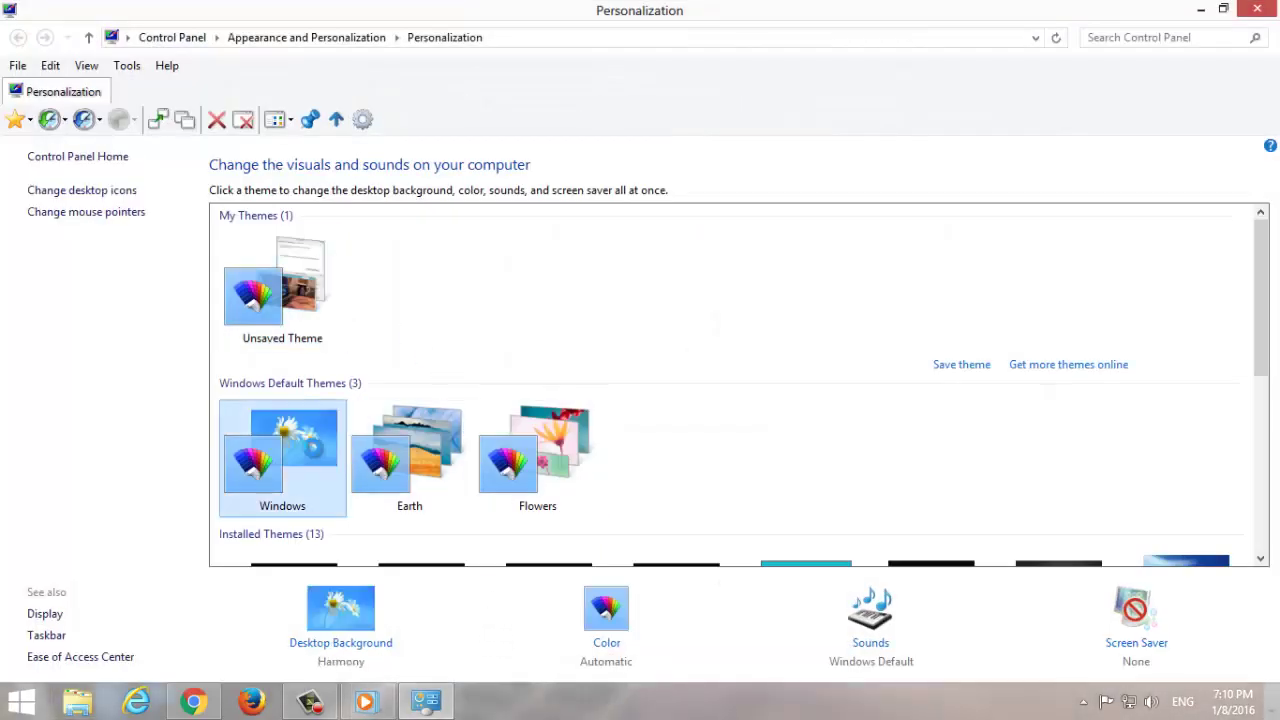
click(1257, 9)
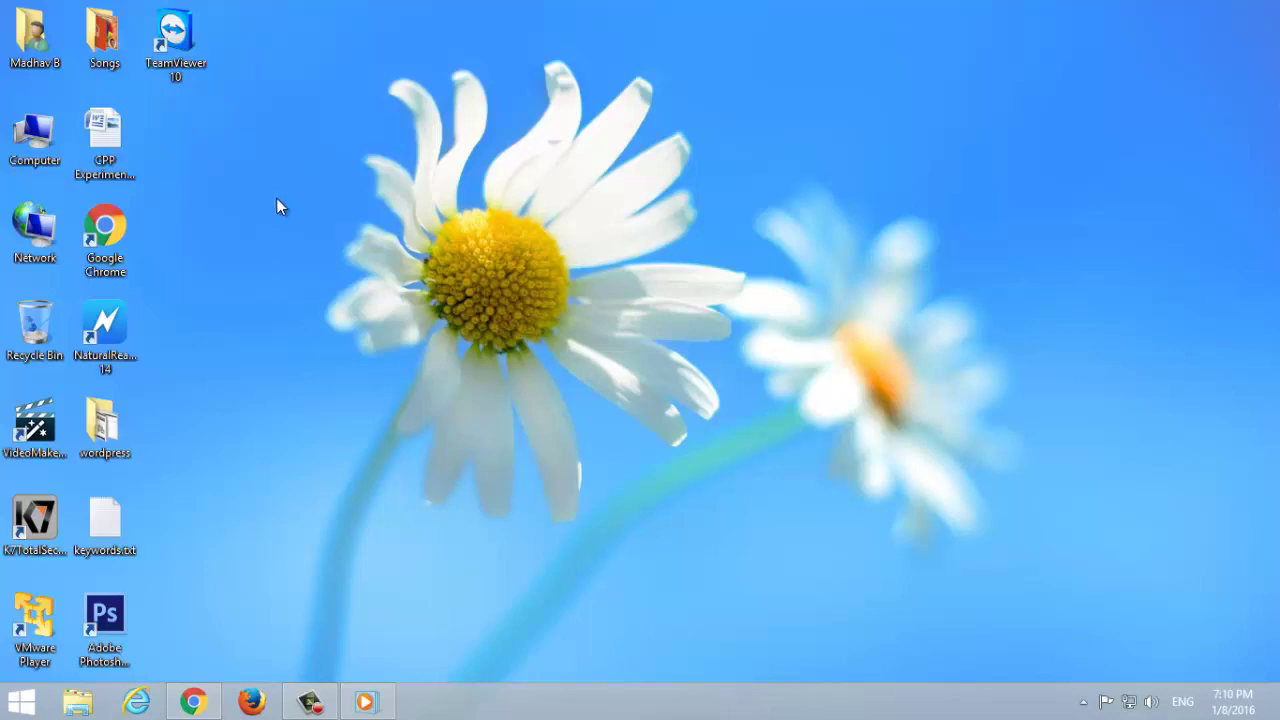
Step: Cycle through the open windows with the task switcher and return to the desktop
key(alt+Tab)
key(alt+Tab)
key(alt+Tab)
key(alt+Tab)
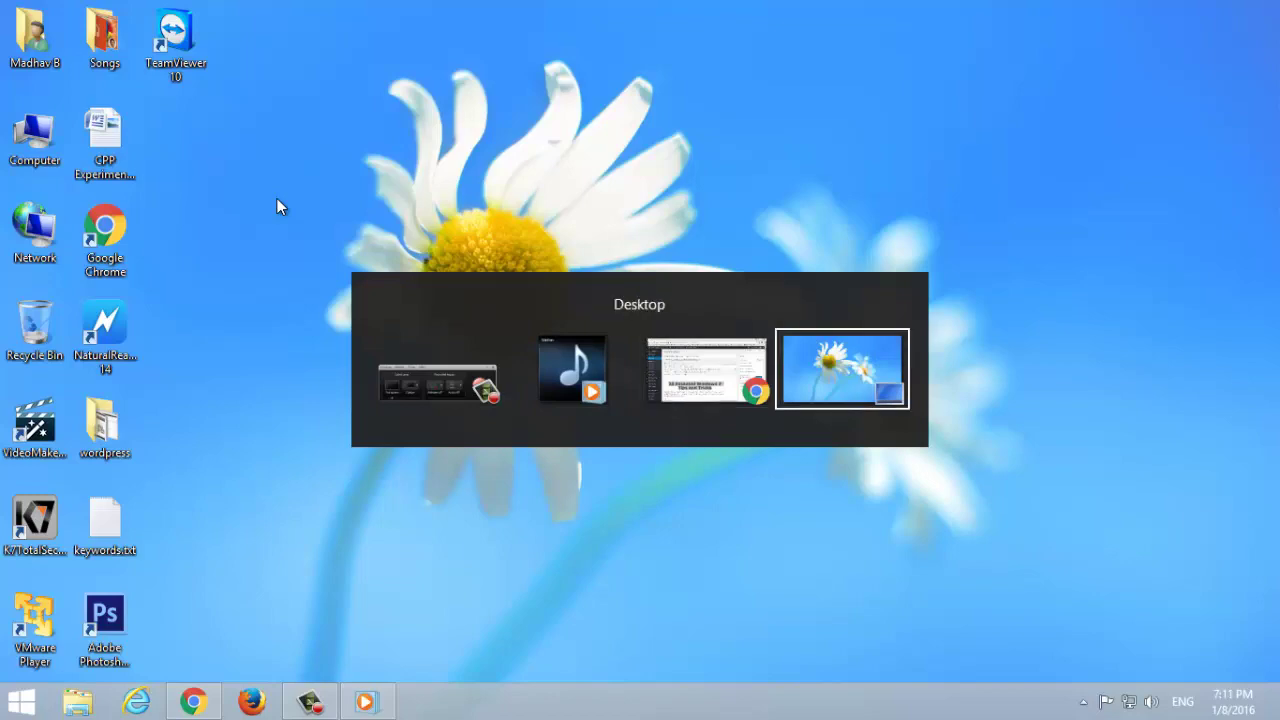
key(alt+Tab)
key(alt+Tab)
key(alt+Tab)
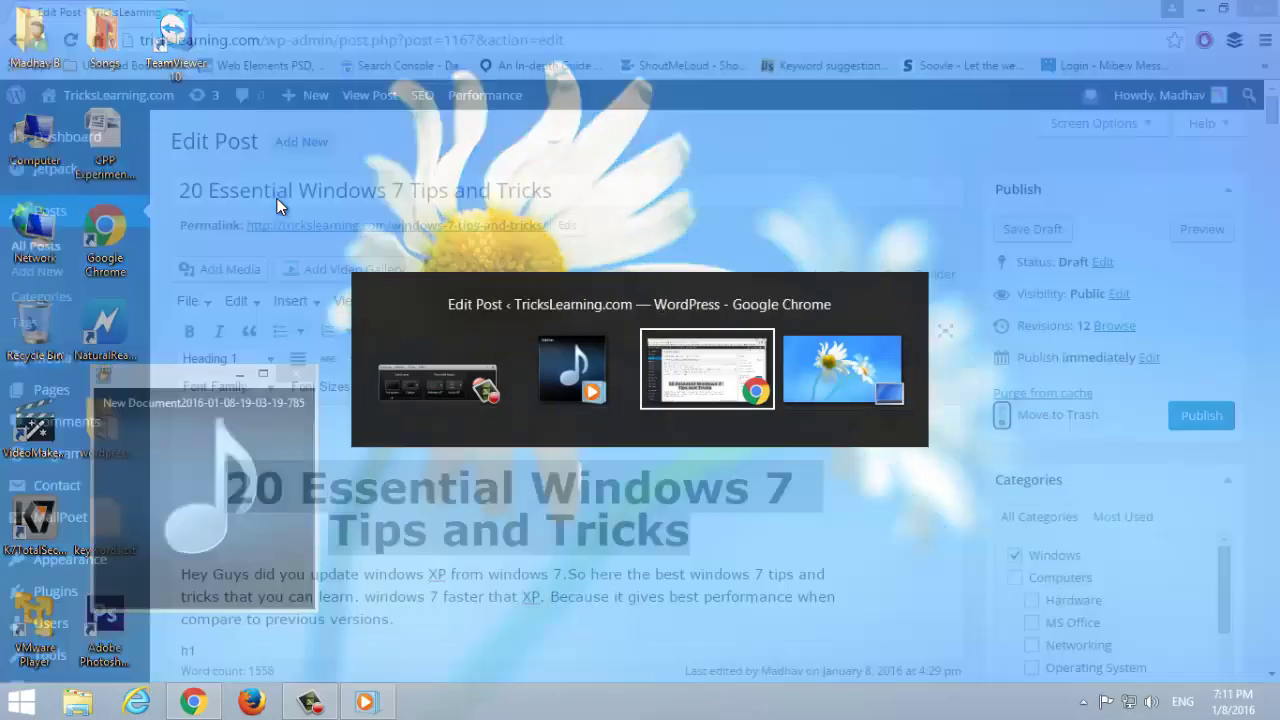
key(alt+Tab)
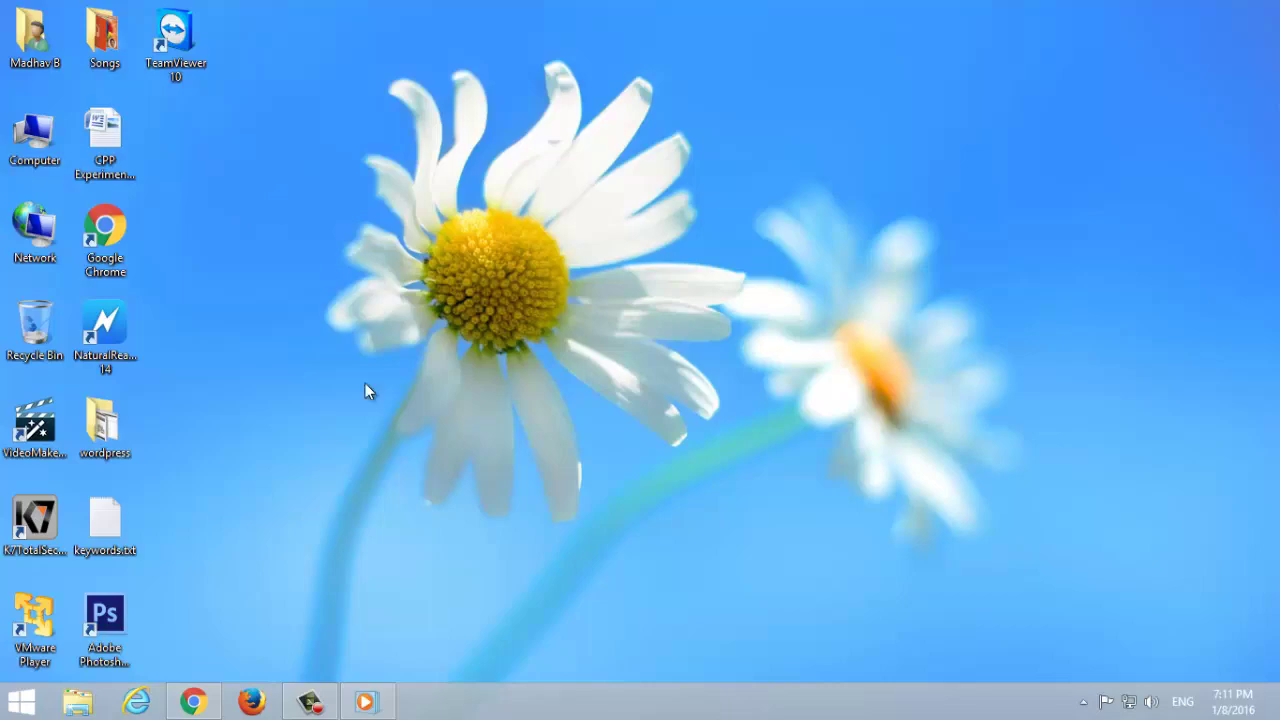
Step: Switch to the Chrome window with the WordPress post, restore it to a smaller size and maximize it again
click(193, 702)
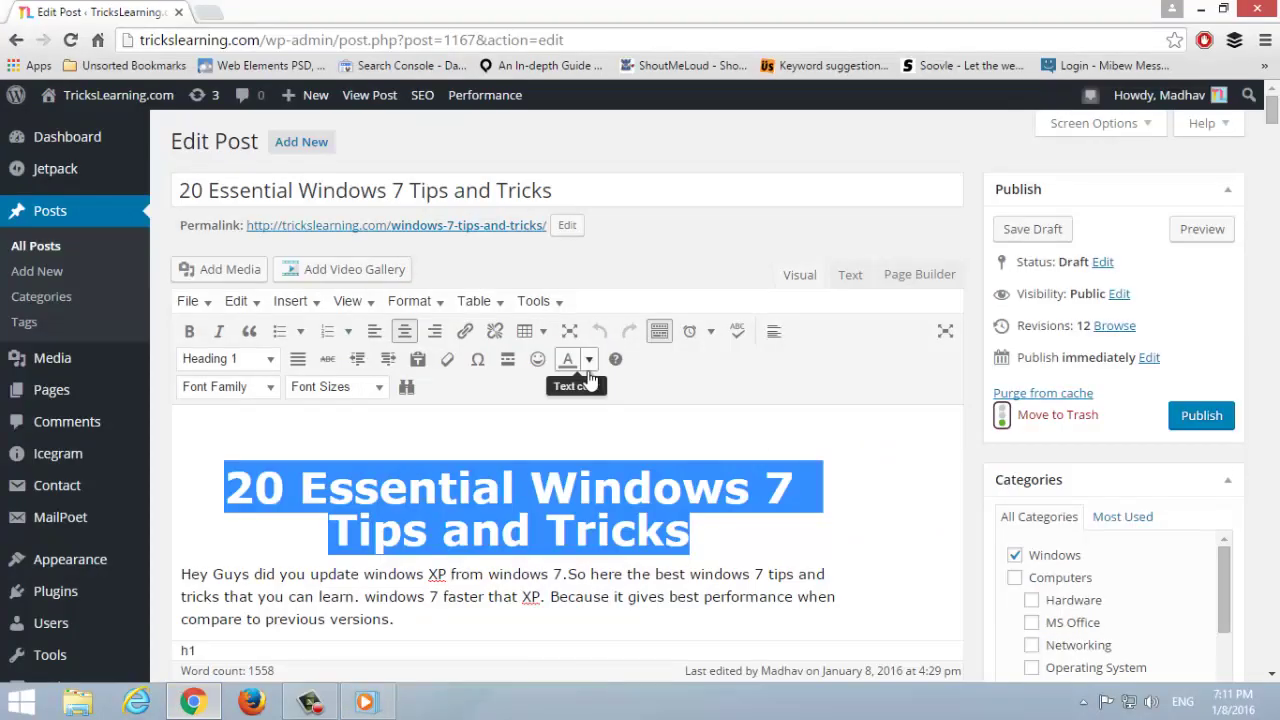
key(super+Down)
scroll(590, 378, down, 2)
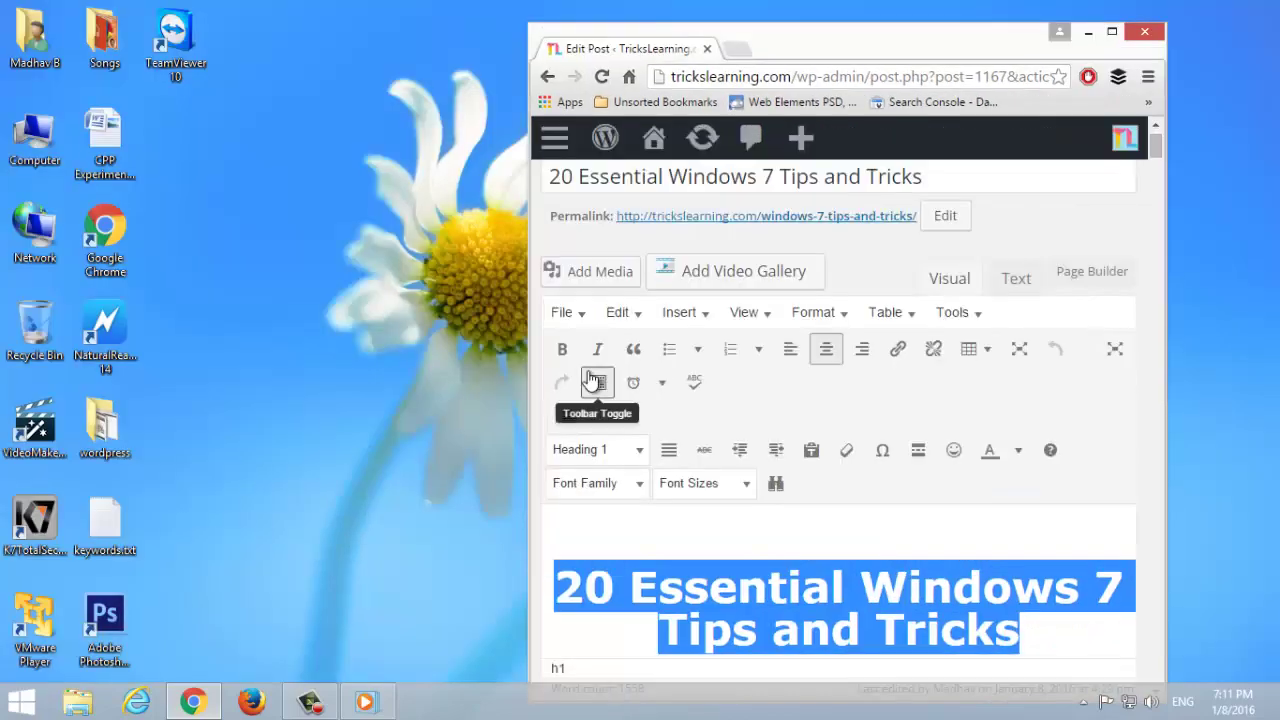
key(super+Up)
Step: Snap the Chrome window to the left half, the right half and back to the left half of the screen, and minimize it
key(super+Left)
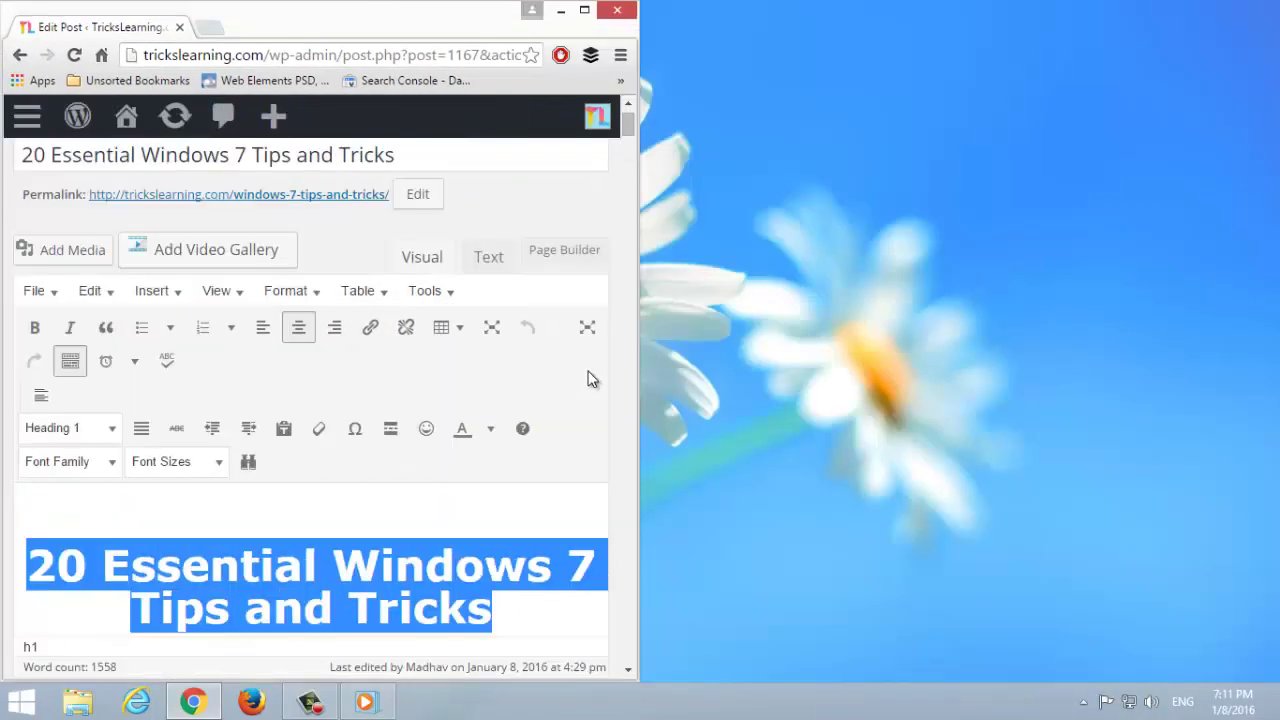
key(super+Right)
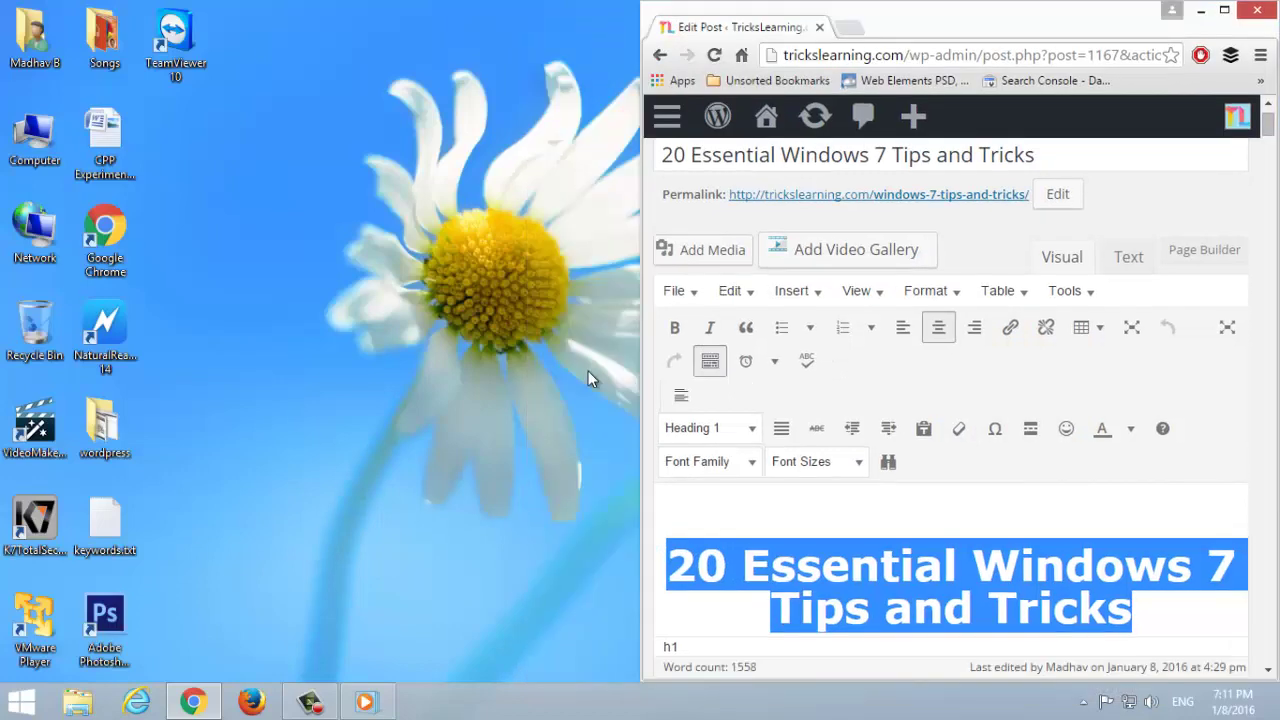
key(super+Left)
key(super+Left)
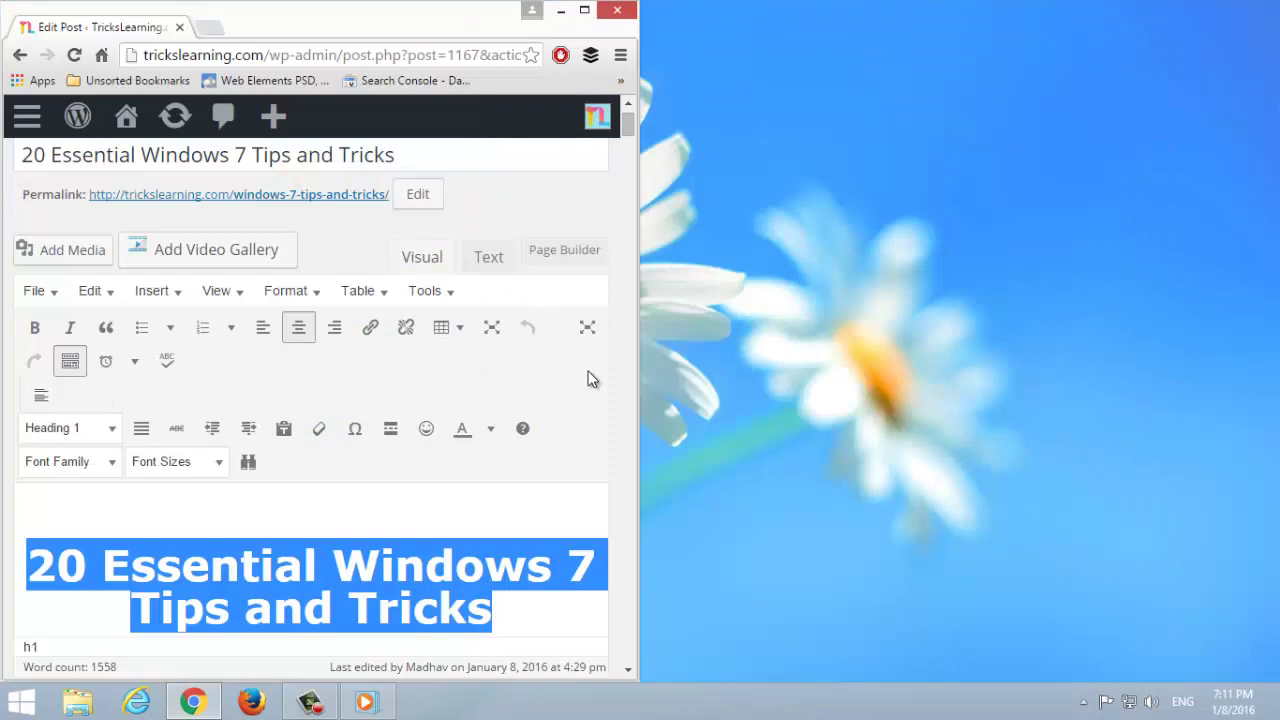
click(560, 10)
right_click(525, 83)
click(562, 142)
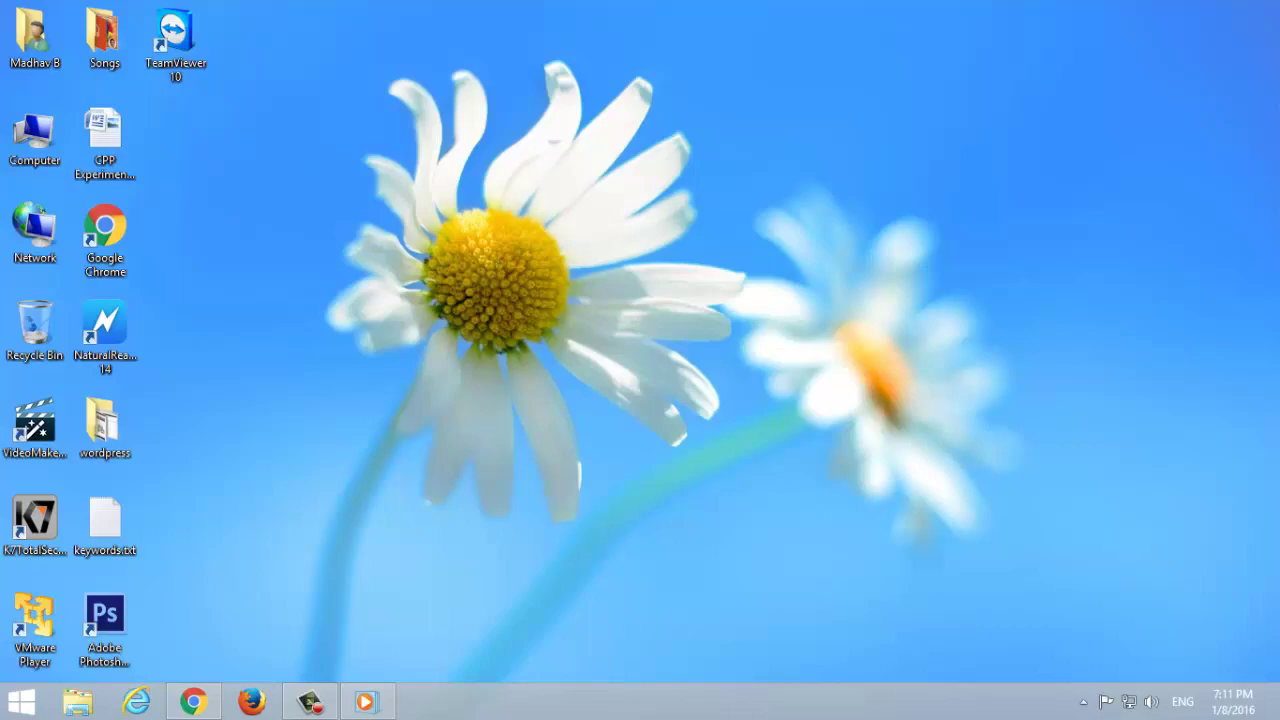
Step: Open the Speech Recognition settings from the Ease of Access category of Control Panel
key(super)
click(317, 485)
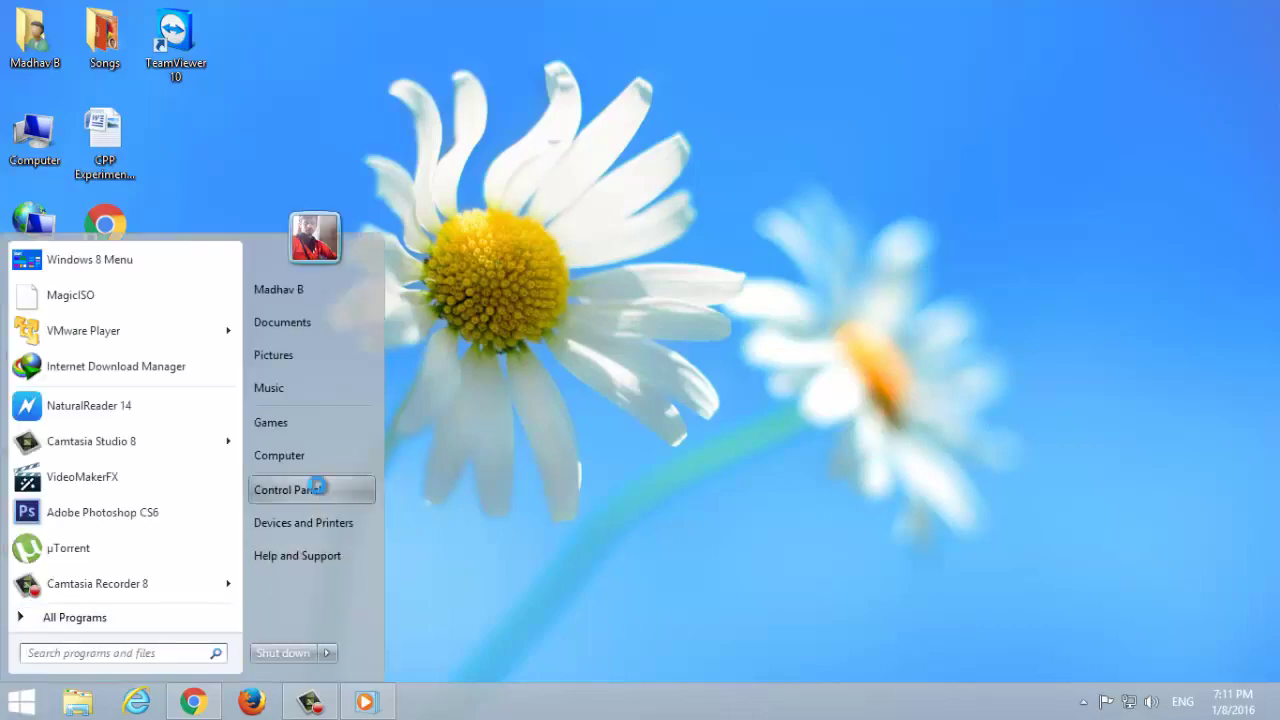
click(724, 426)
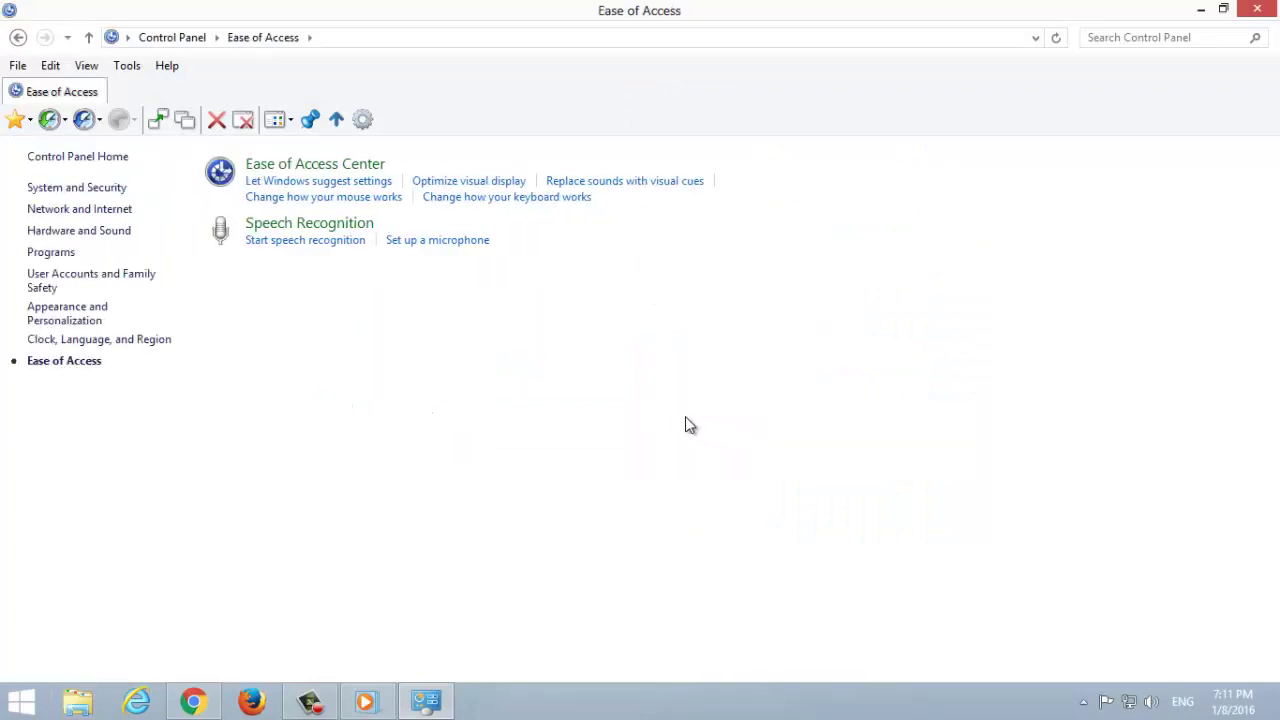
click(343, 225)
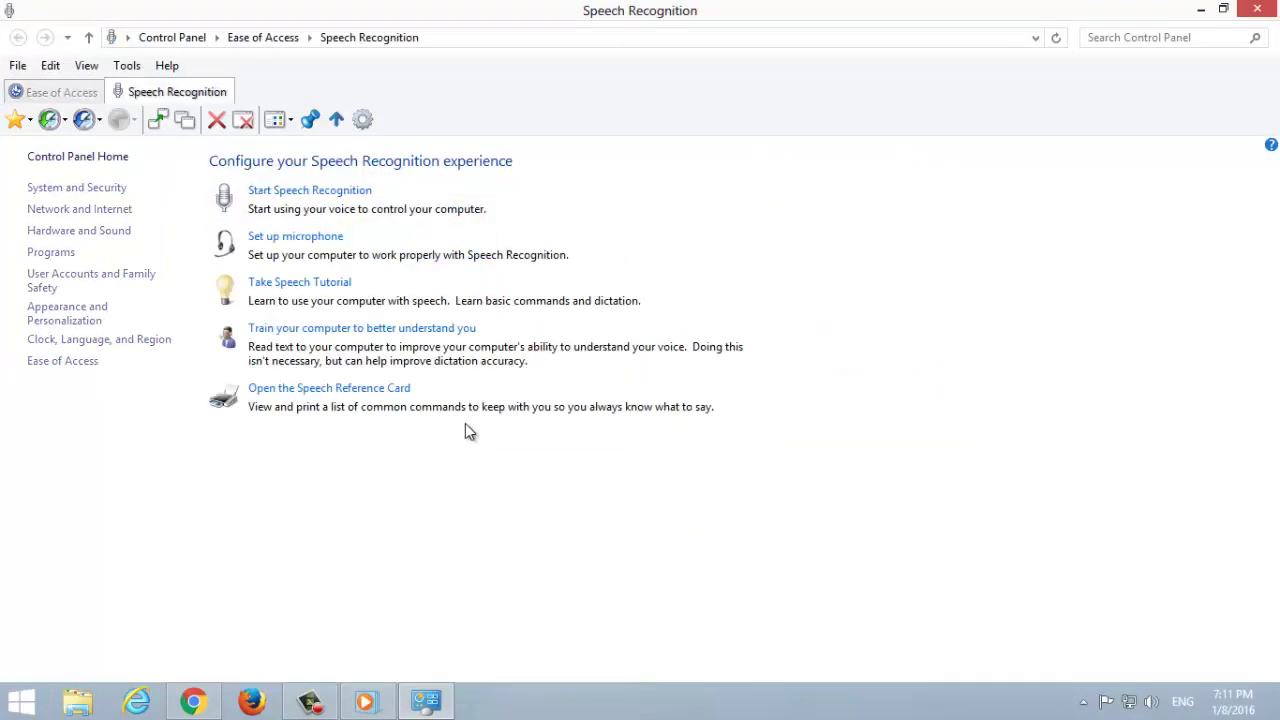
Step: Start the Speech Tutorial, view its Basics page and exit the tutorial
click(298, 284)
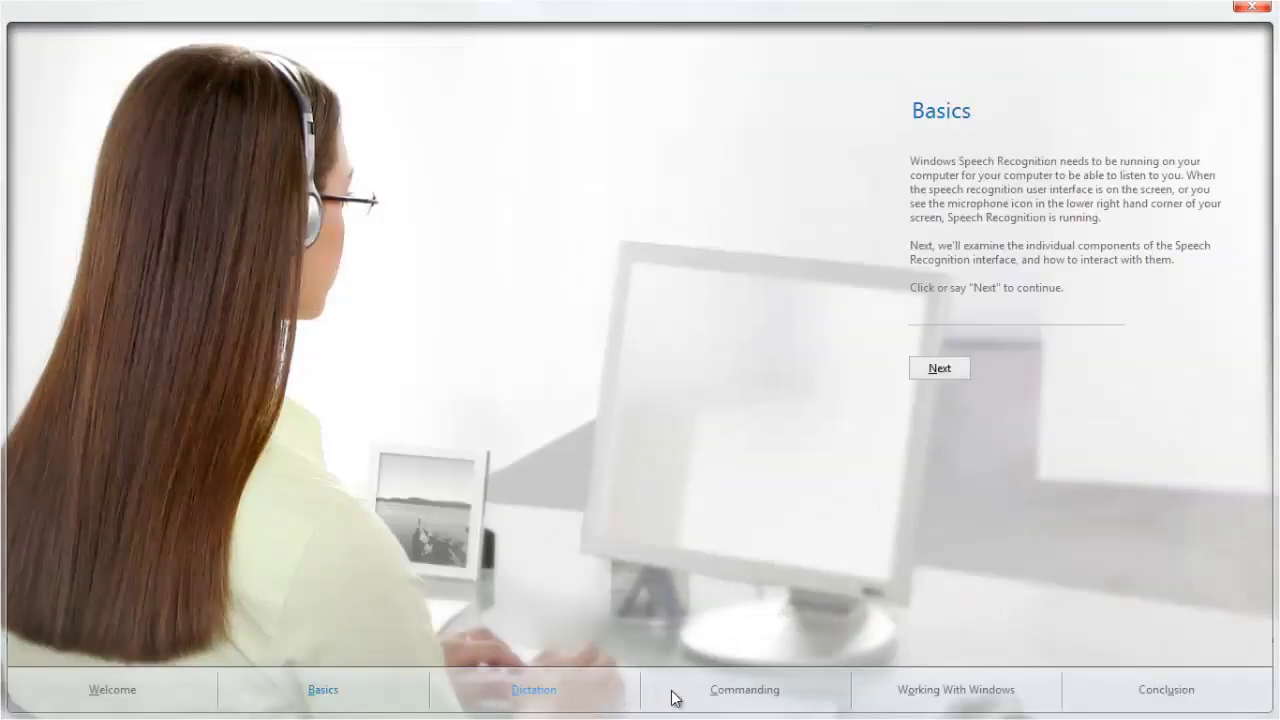
click(1251, 6)
click(714, 371)
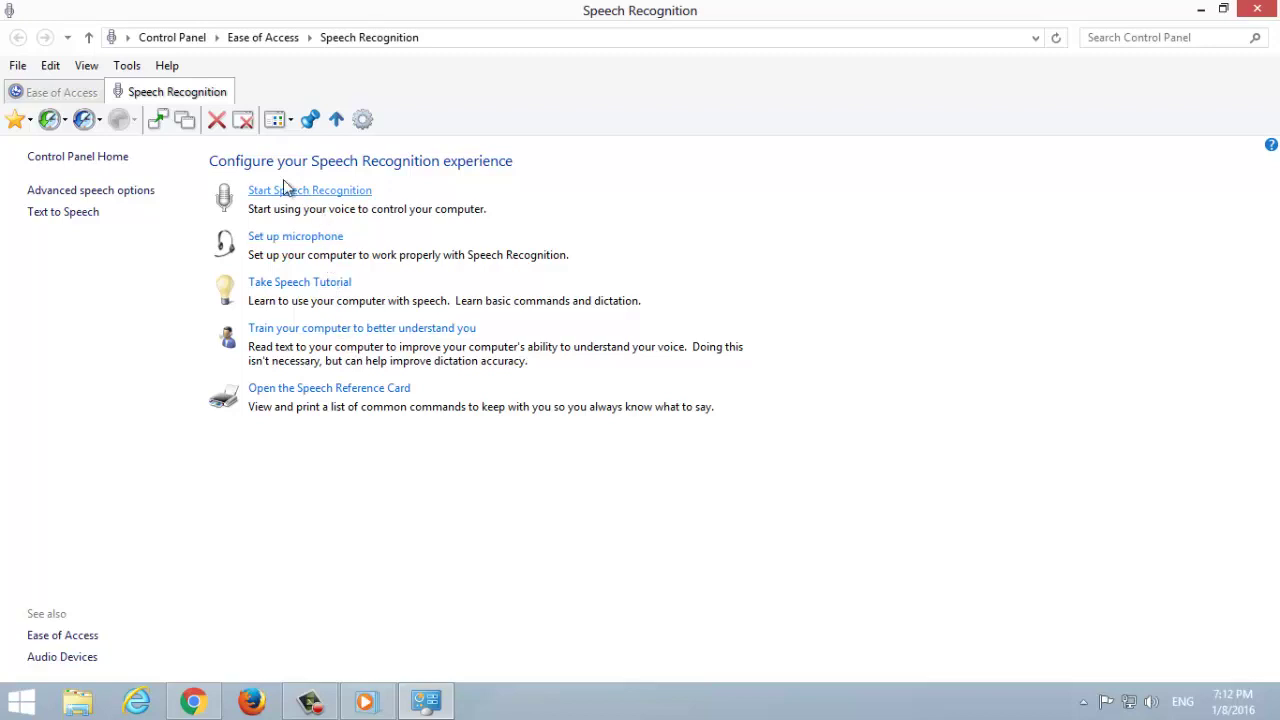
Step: Walk through the Microphone Setup Wizard for a Headset Microphone up to the volume adjustment, cancel it and close Control Panel
click(307, 242)
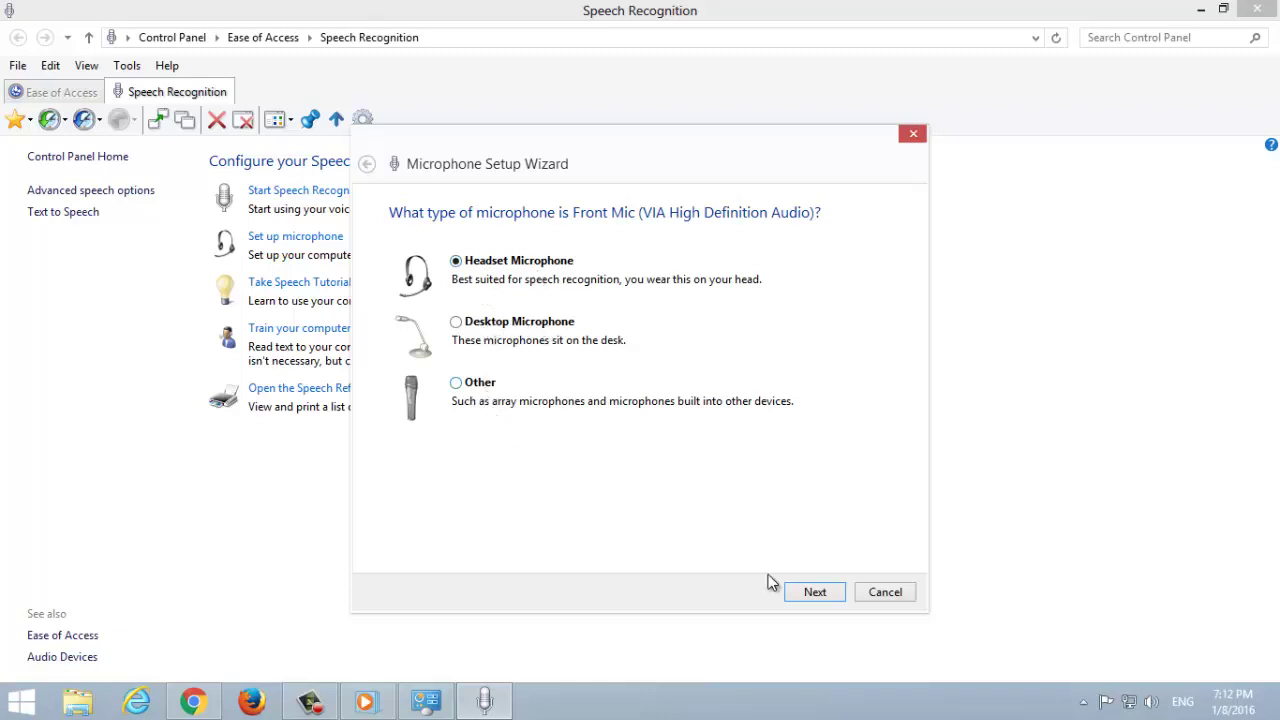
click(820, 596)
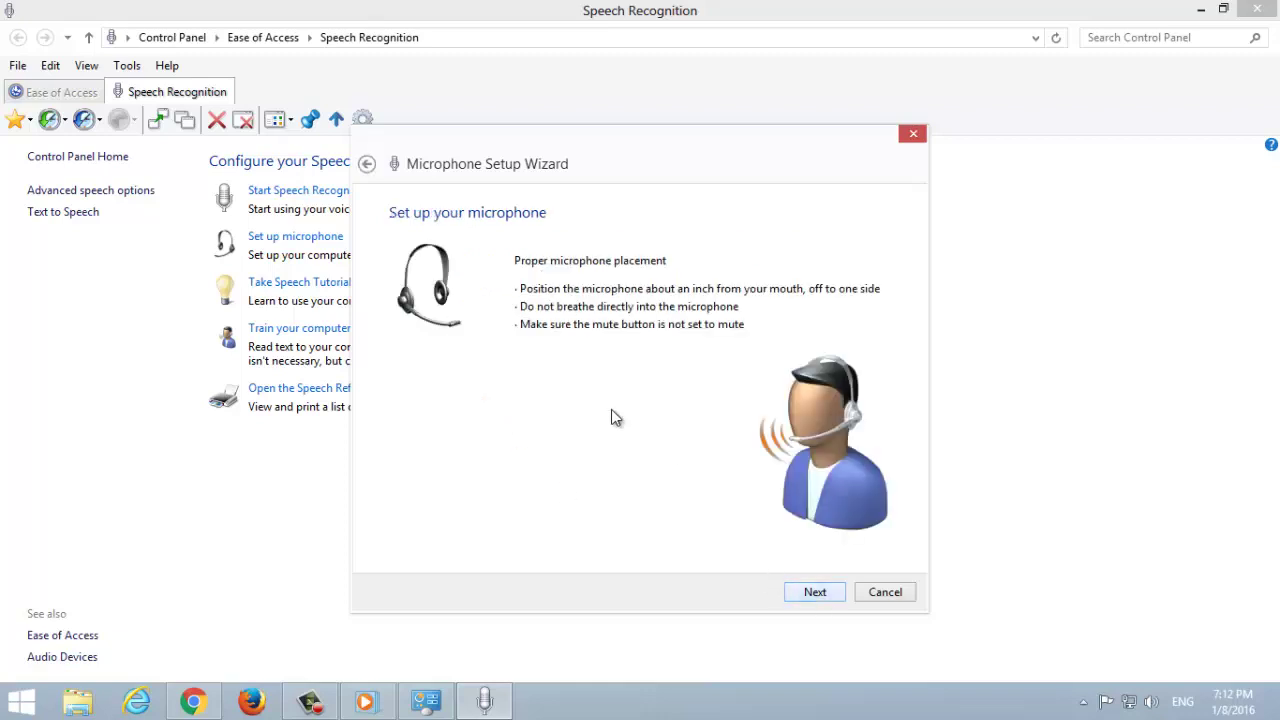
click(812, 592)
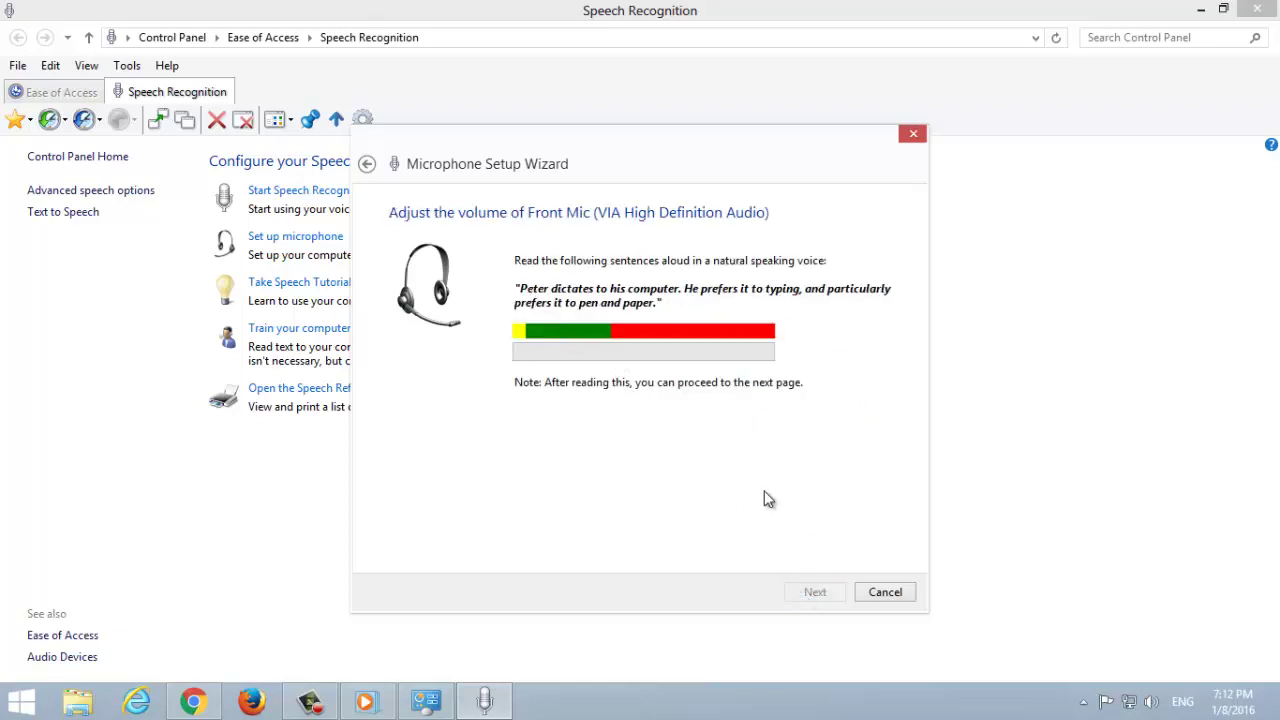
click(885, 594)
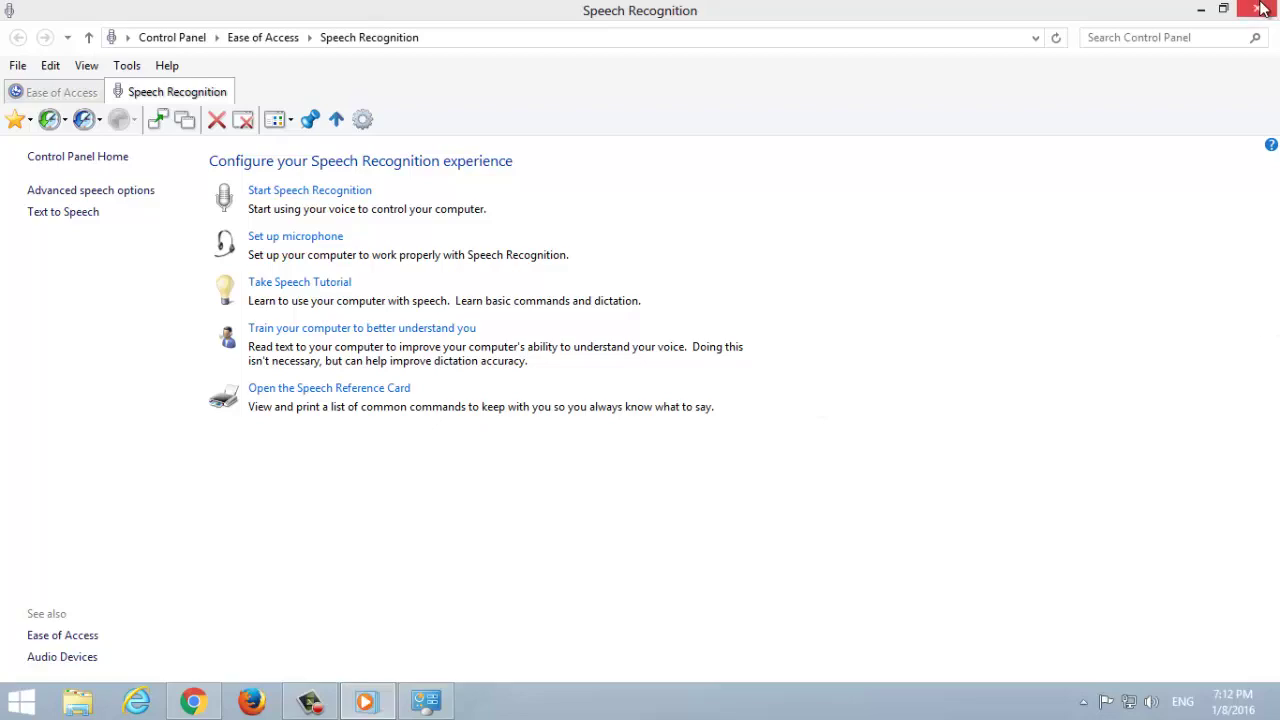
click(1257, 9)
click(1260, 9)
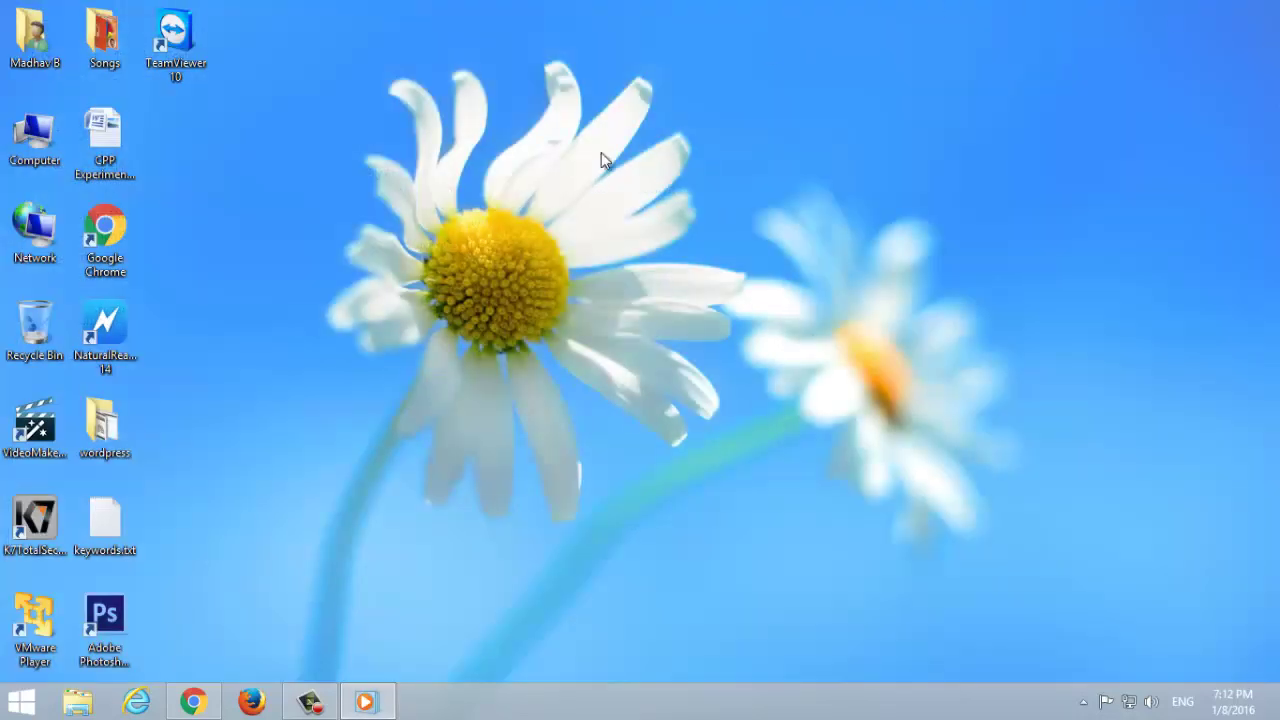
Step: Refresh the desktop and reopen the Speech Recognition settings from the Ease of Access category of Control Panel
right_click(599, 152)
click(623, 208)
key(super)
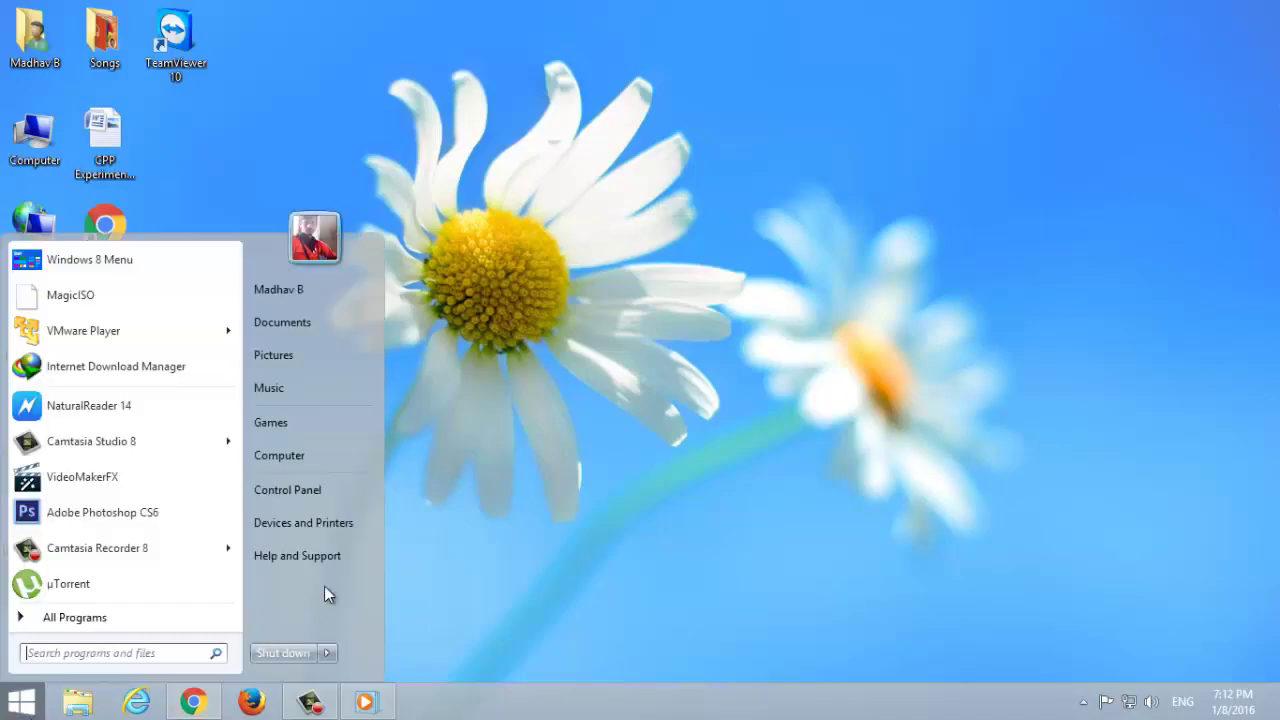
click(308, 491)
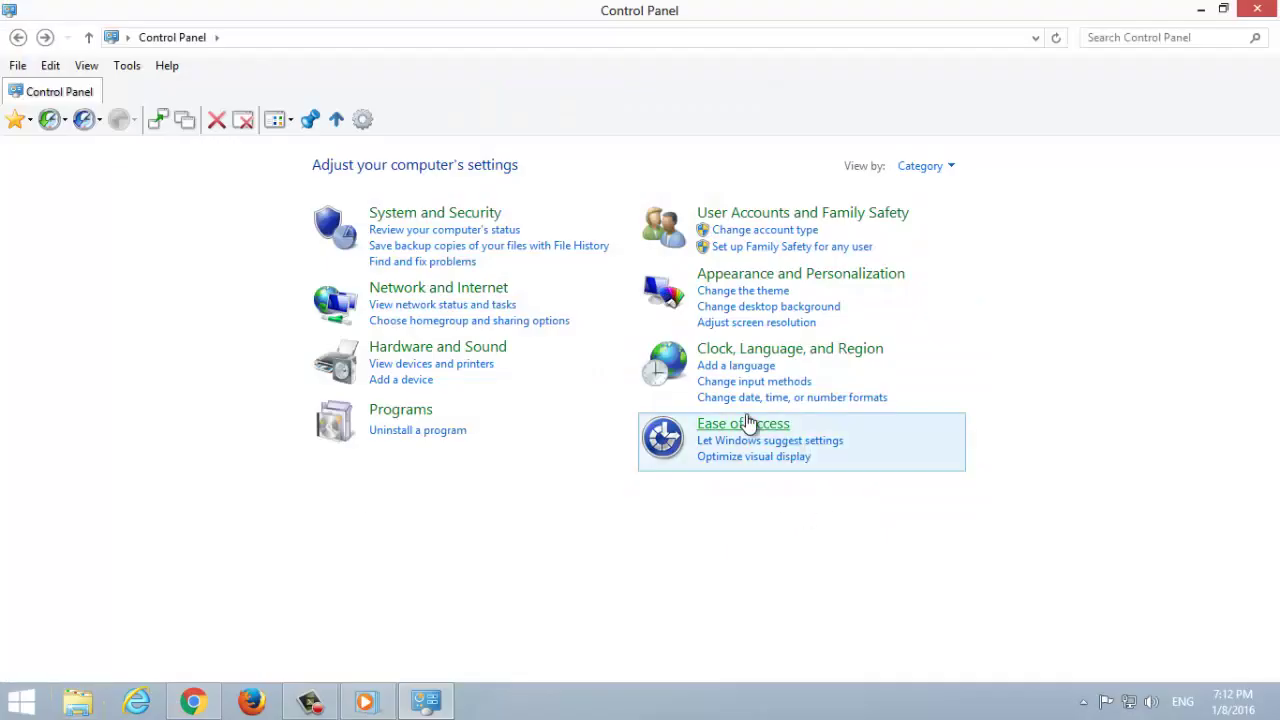
click(748, 424)
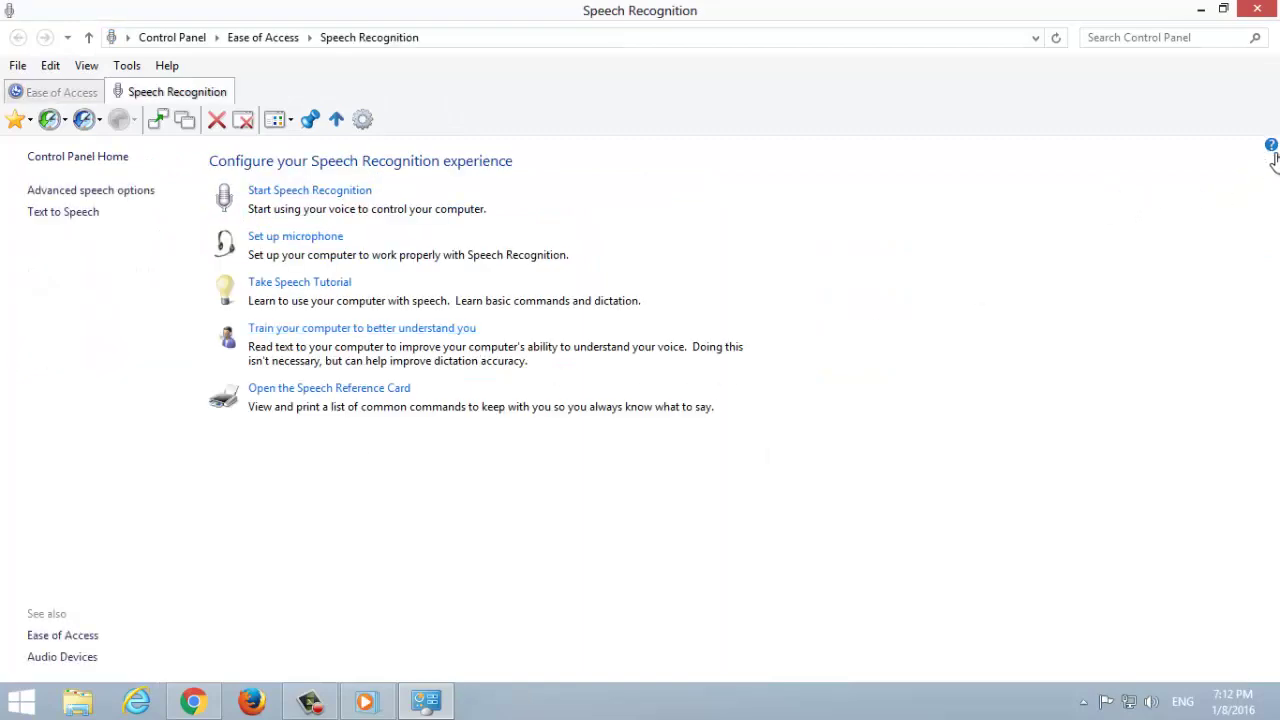
Step: Open the Speech Recognition help page, highlight the supported languages in its note, and close the help and Control Panel windows
click(1271, 146)
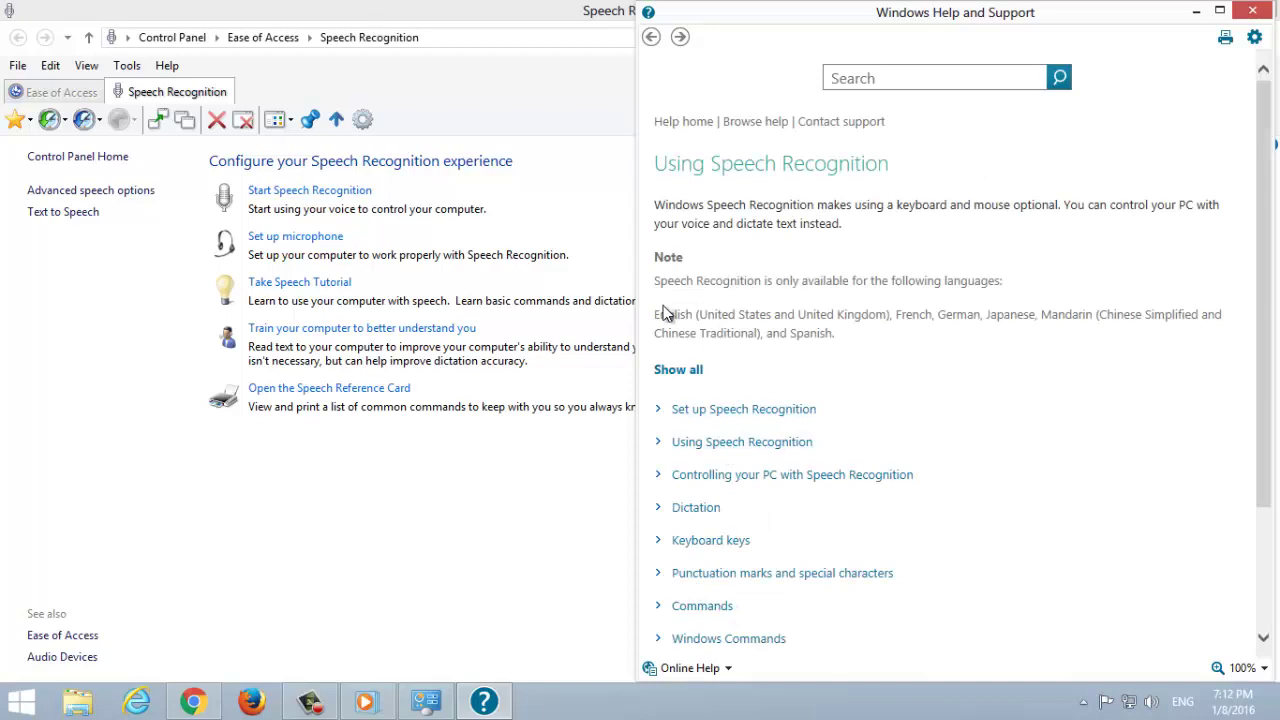
drag(658, 314, 838, 315)
click(1262, 18)
key(BackSpace)
click(1255, 9)
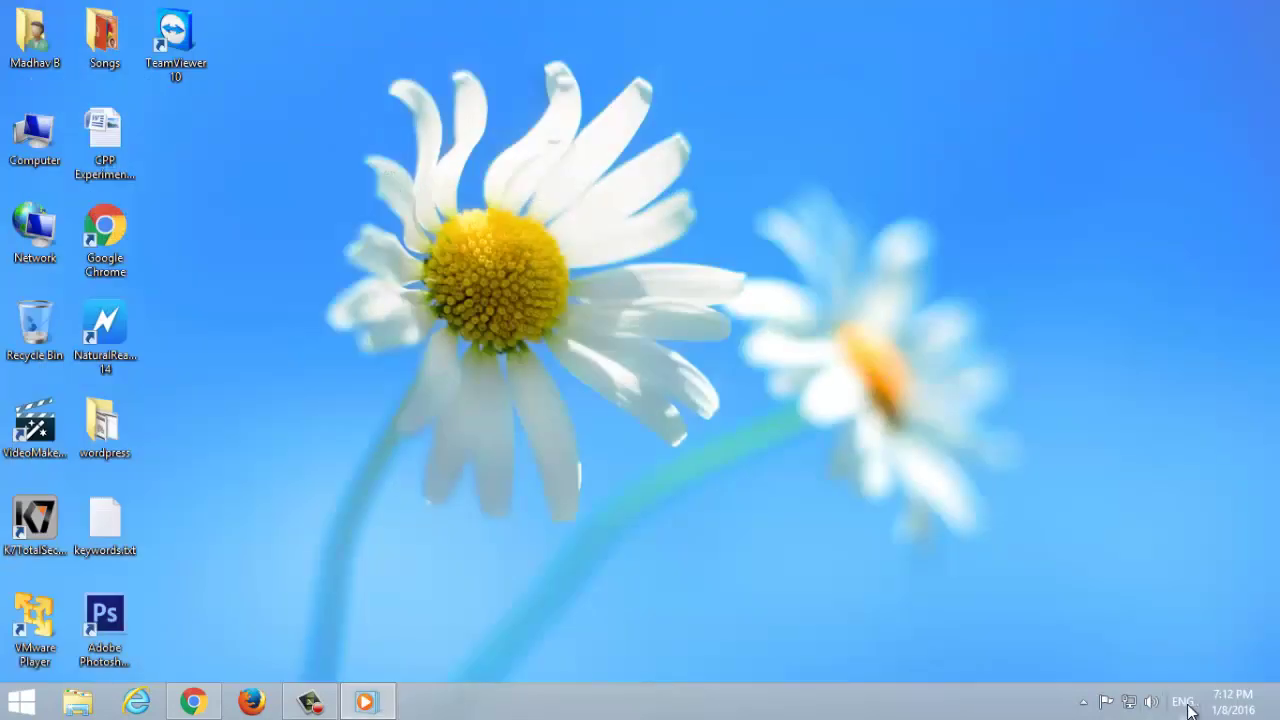
Step: Open the Additional Clocks settings for the taskbar date and time and enable the second clock
click(1225, 703)
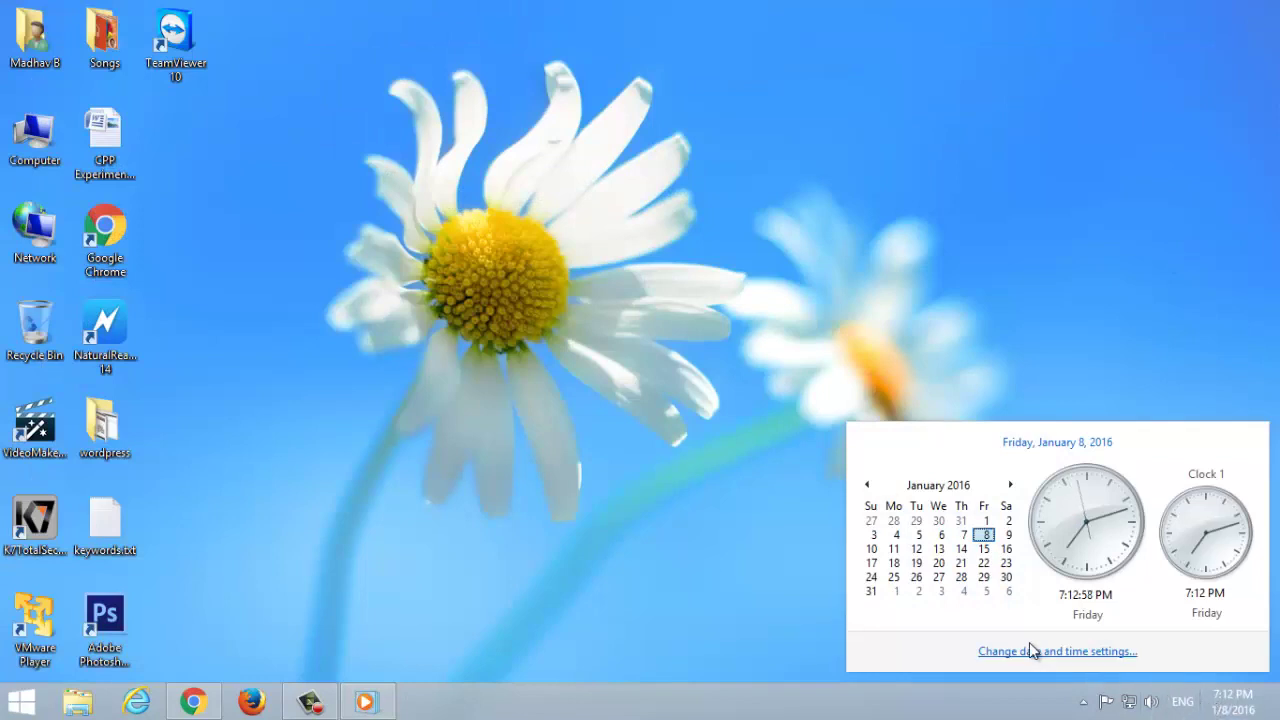
click(1075, 651)
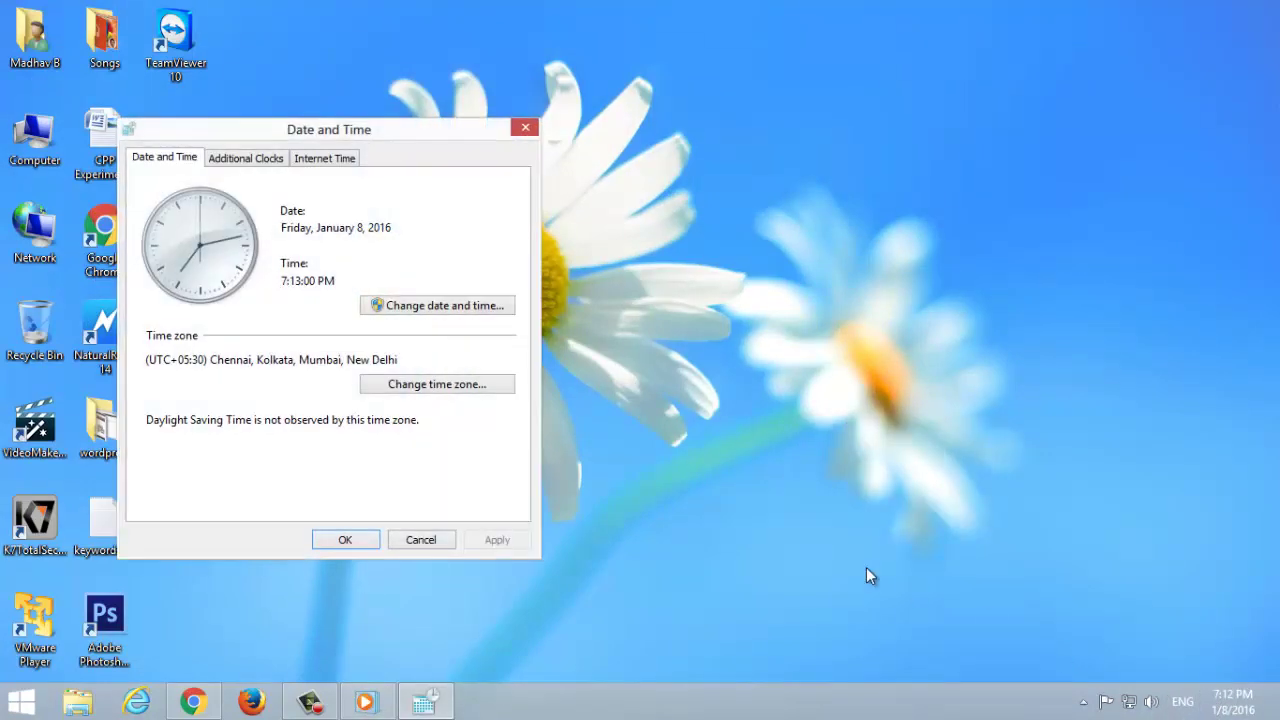
click(225, 160)
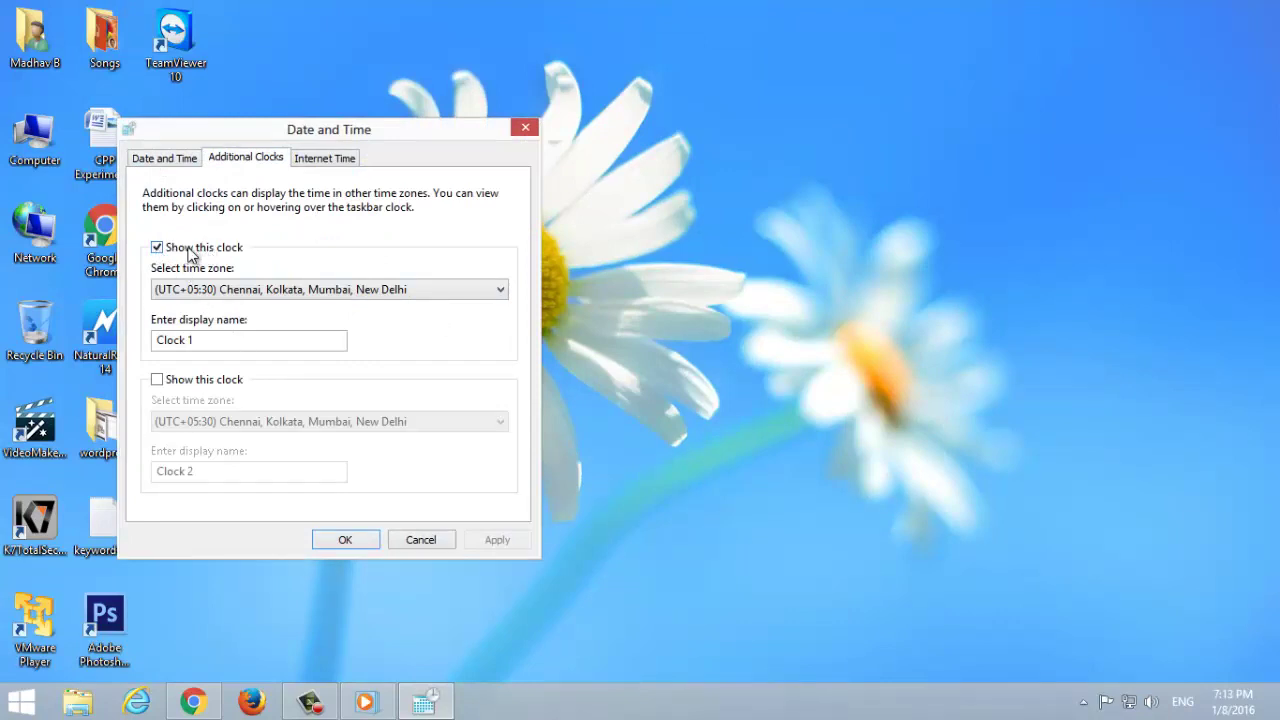
click(177, 385)
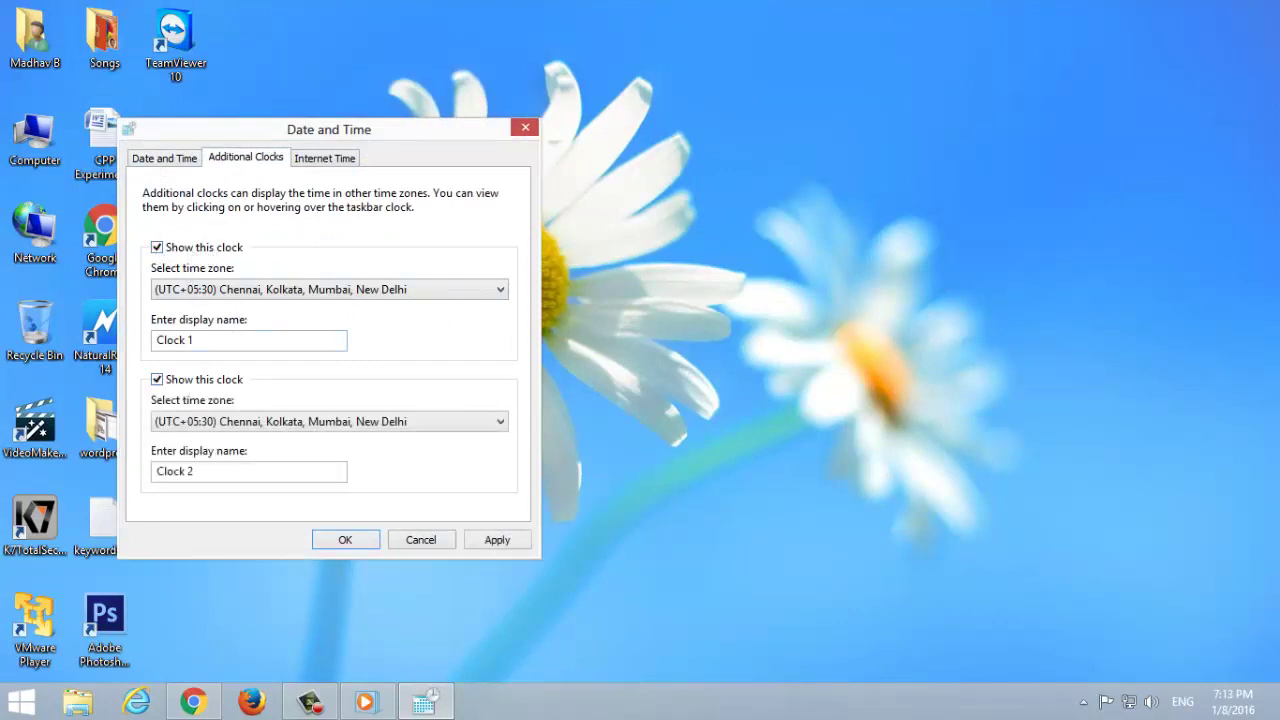
Step: Set the time zone of the first additional clock to (UTC+10:00) Guam, Port Moresby and apply the clock settings
click(208, 292)
click(243, 318)
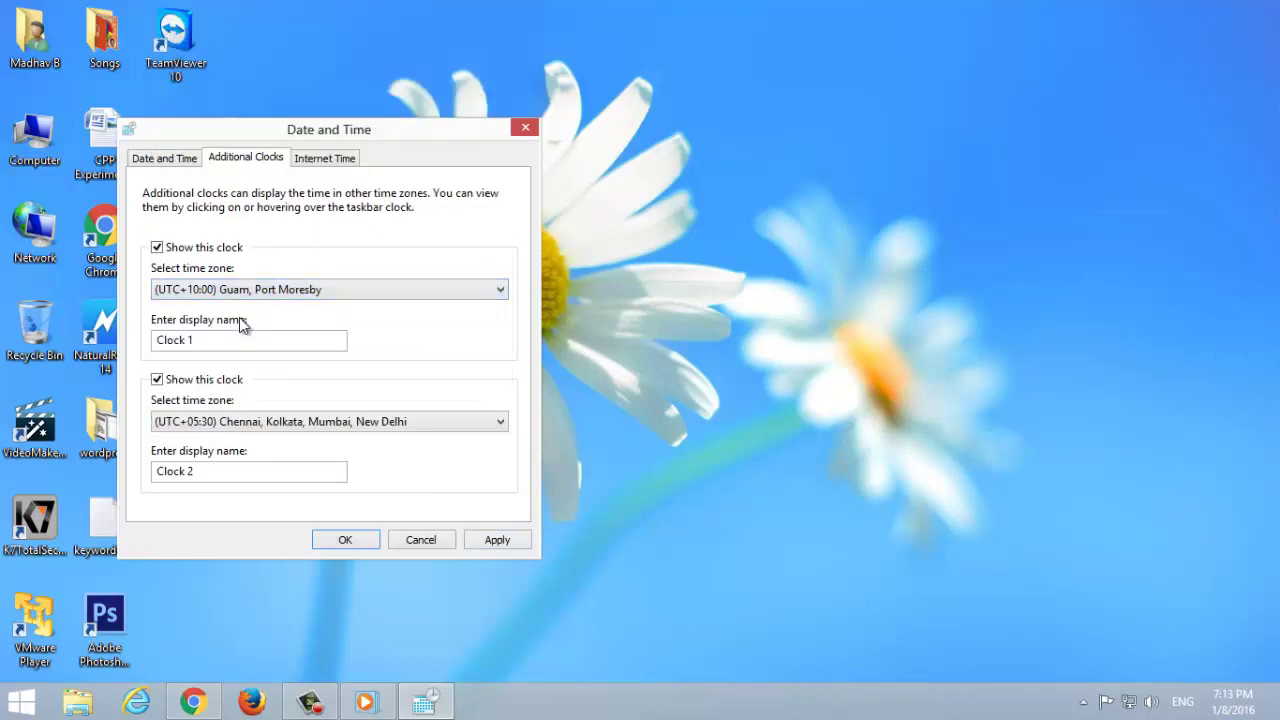
double_click(190, 340)
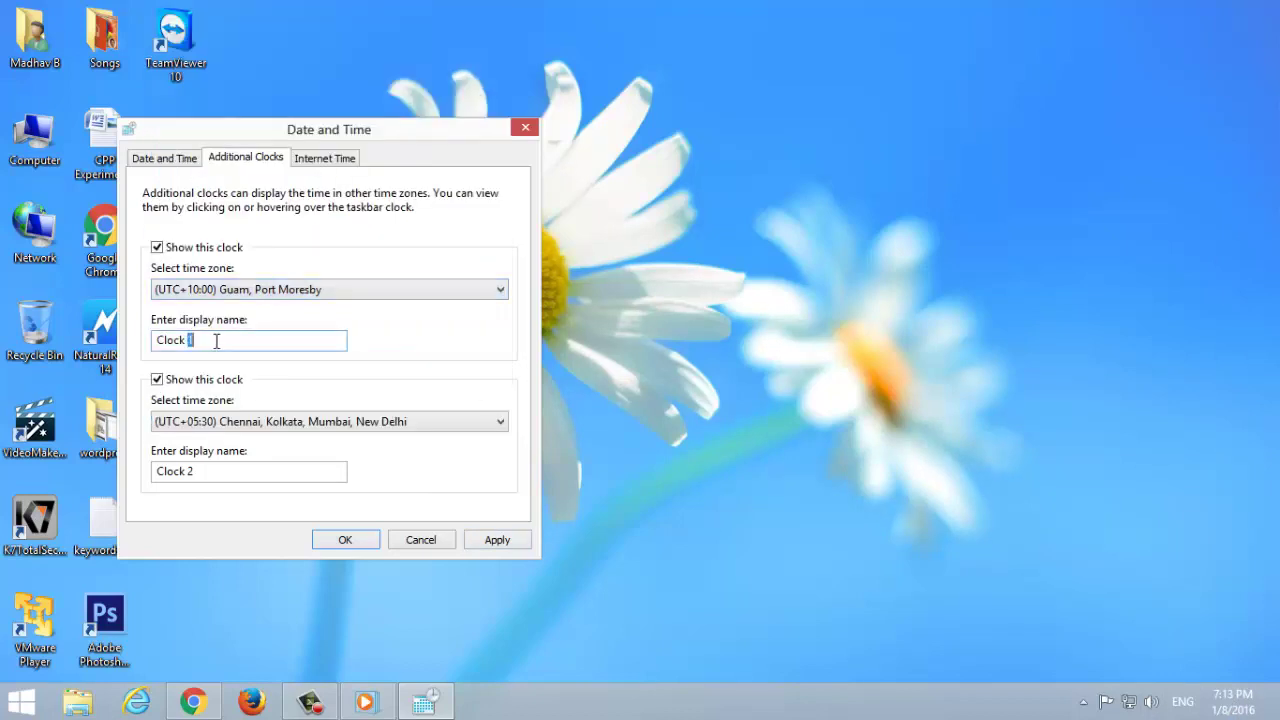
click(494, 539)
click(354, 535)
Step: View the additional clocks in the taskbar calendar, close it and refresh the desktop
click(1224, 702)
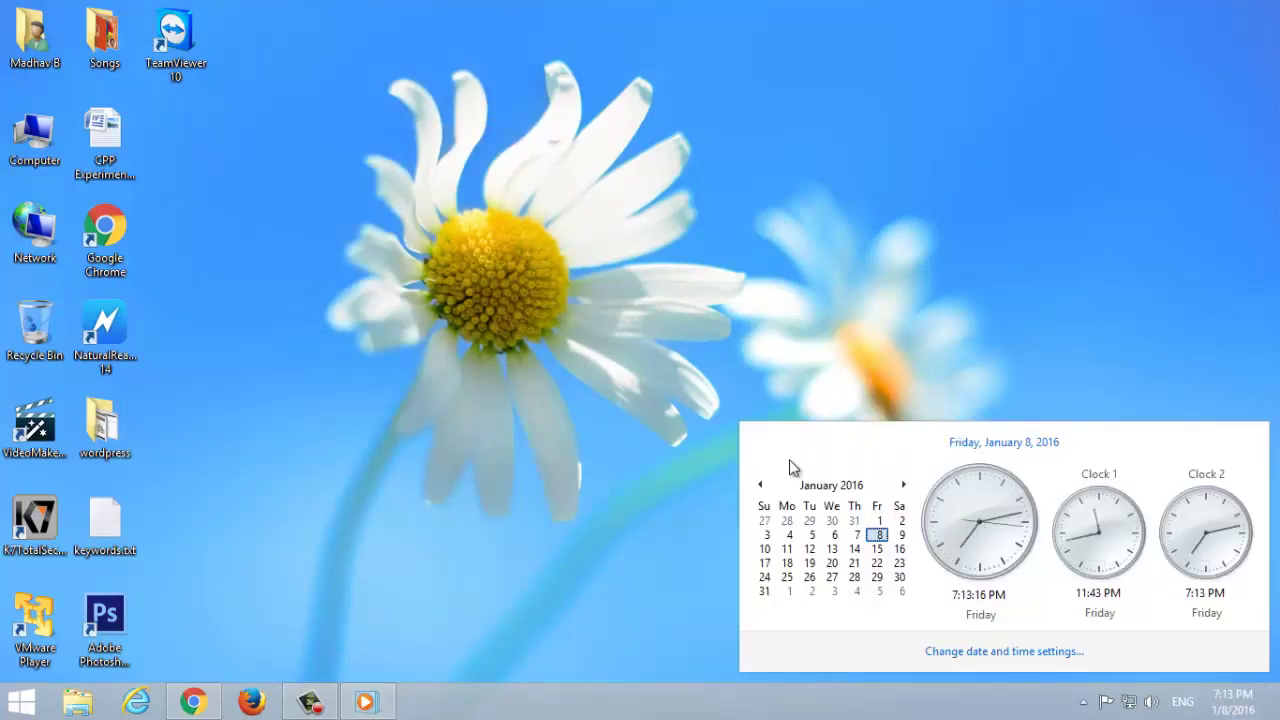
click(326, 277)
right_click(292, 181)
click(303, 229)
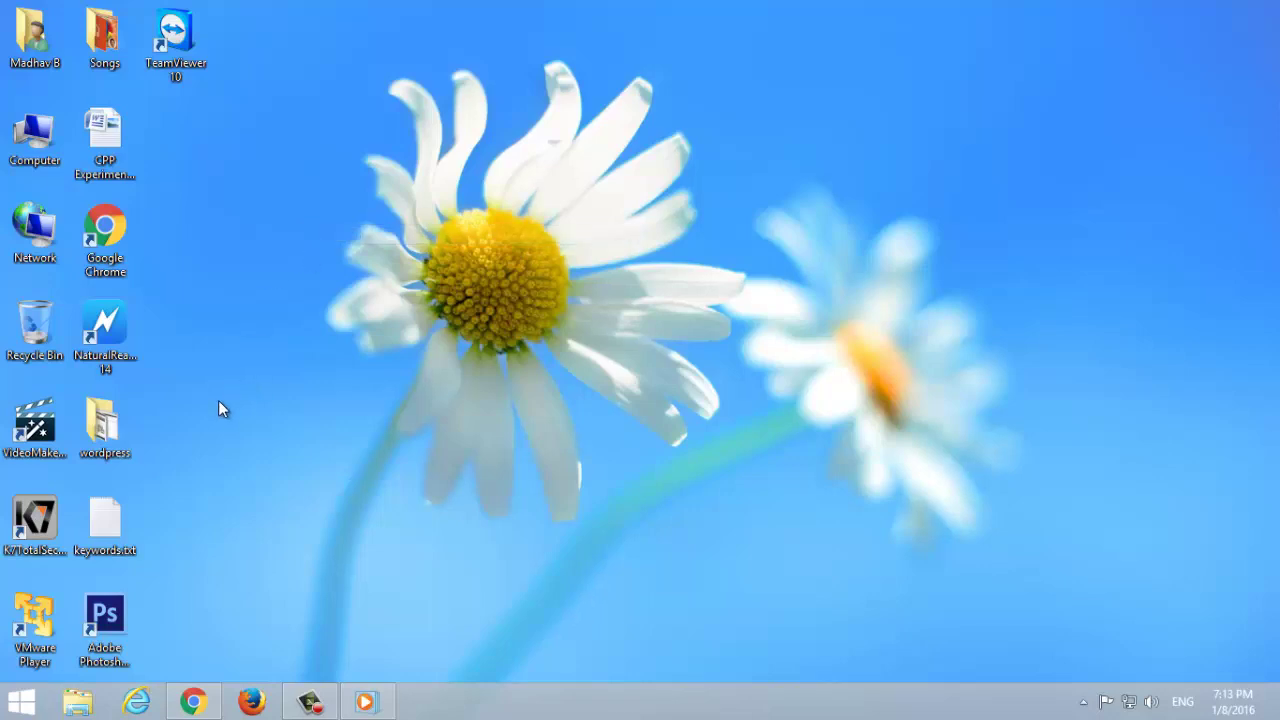
Step: Open the properties of the Adobe Photoshop CS6 desktop shortcut and move the dialog clear of the desktop icons
click(108, 660)
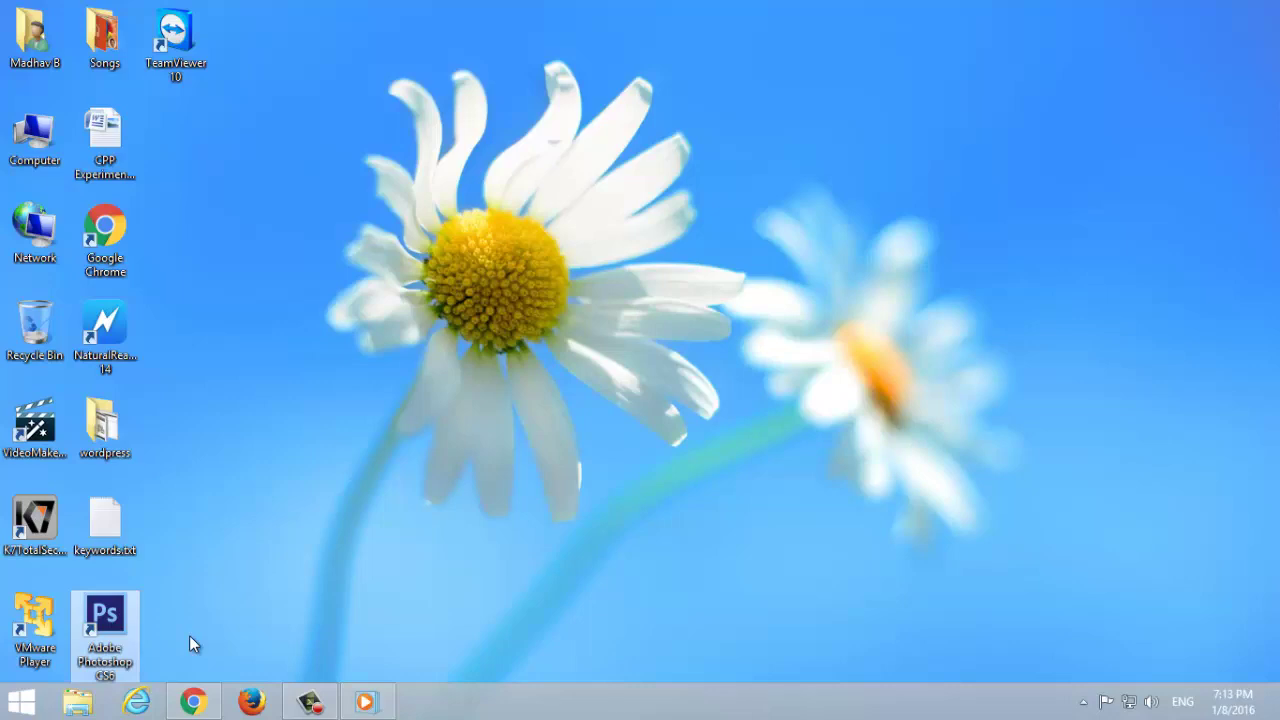
right_click(121, 643)
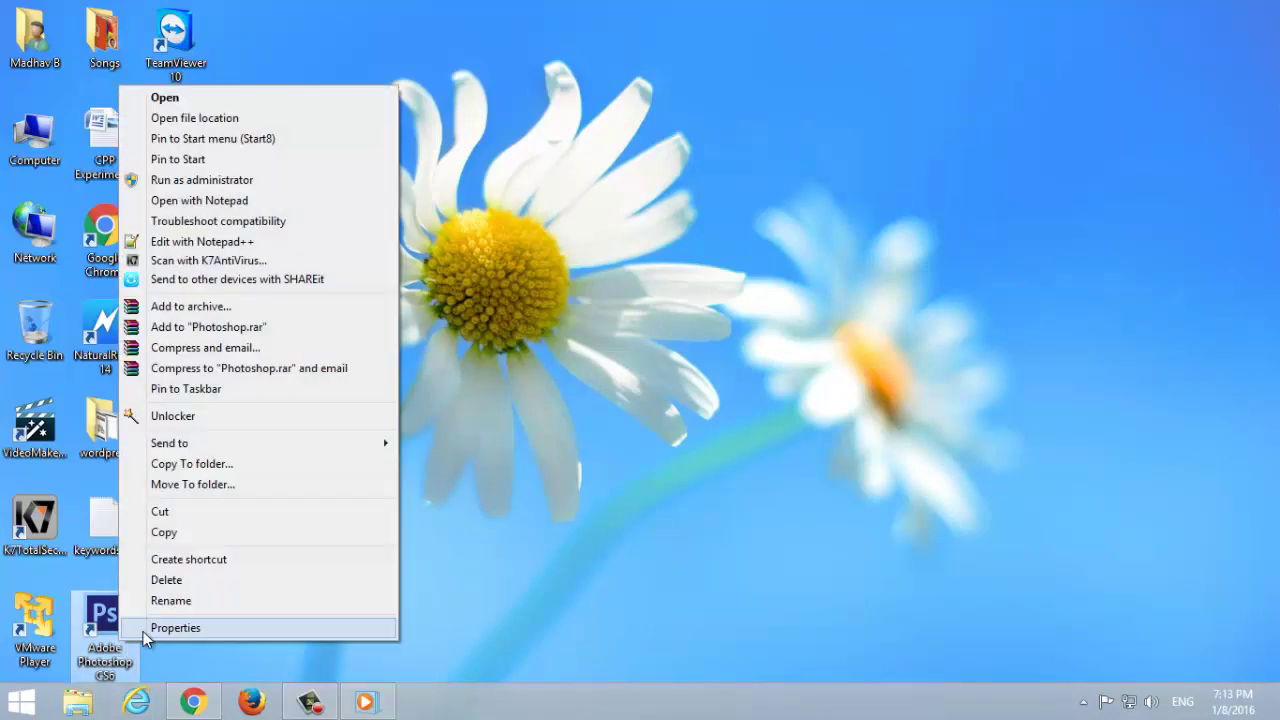
click(160, 628)
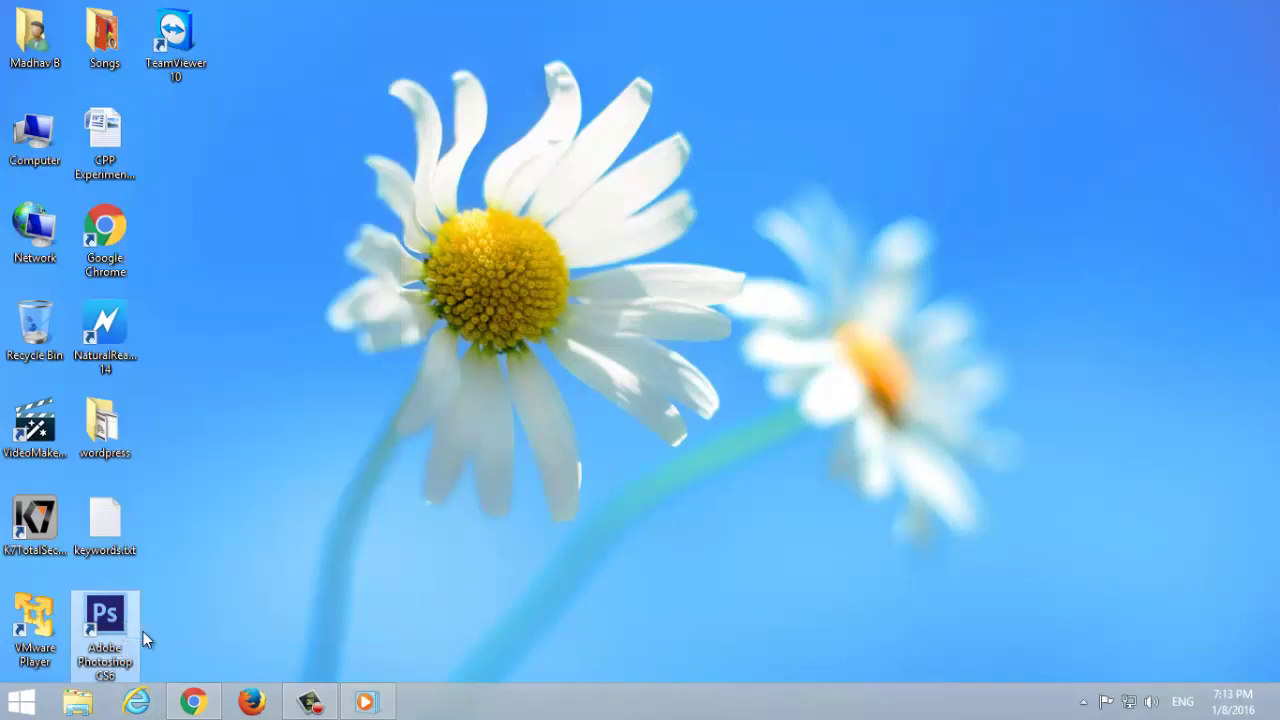
drag(312, 221, 484, 107)
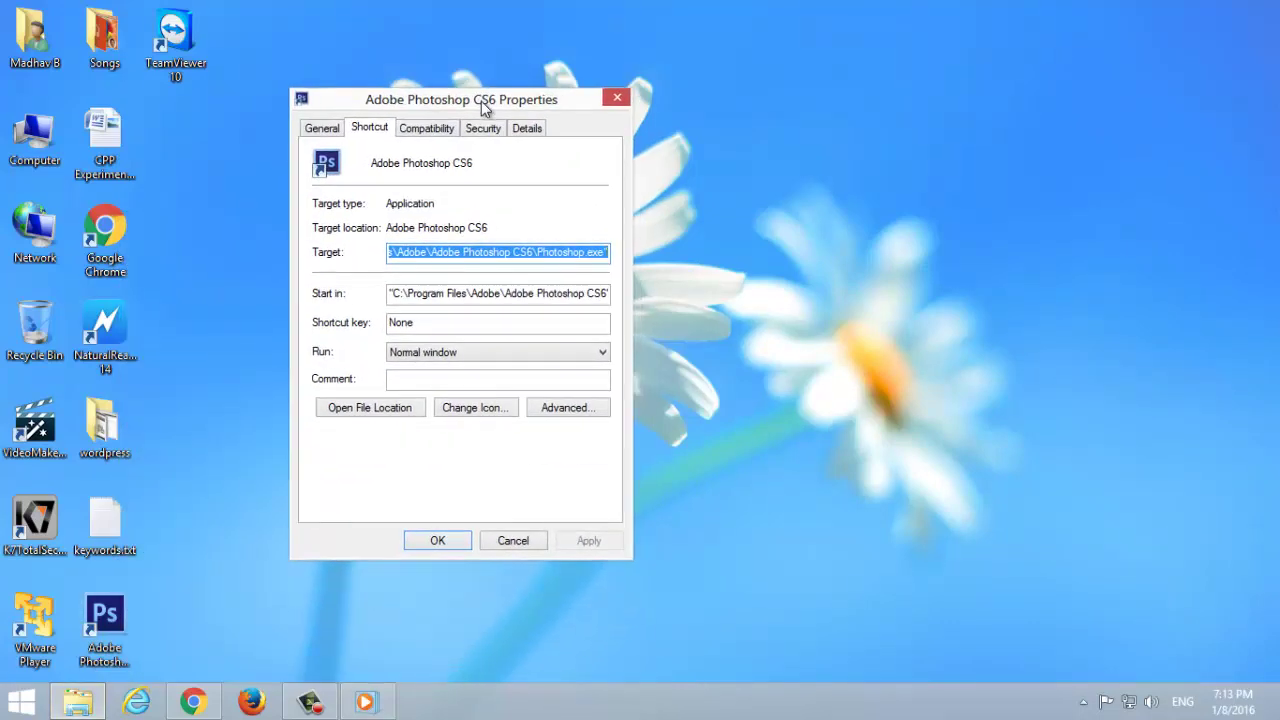
Step: Assign Ctrl + Alt + L as the shortcut key of the Adobe Photoshop CS6 shortcut, apply it and refresh the desktop
right_click(97, 652)
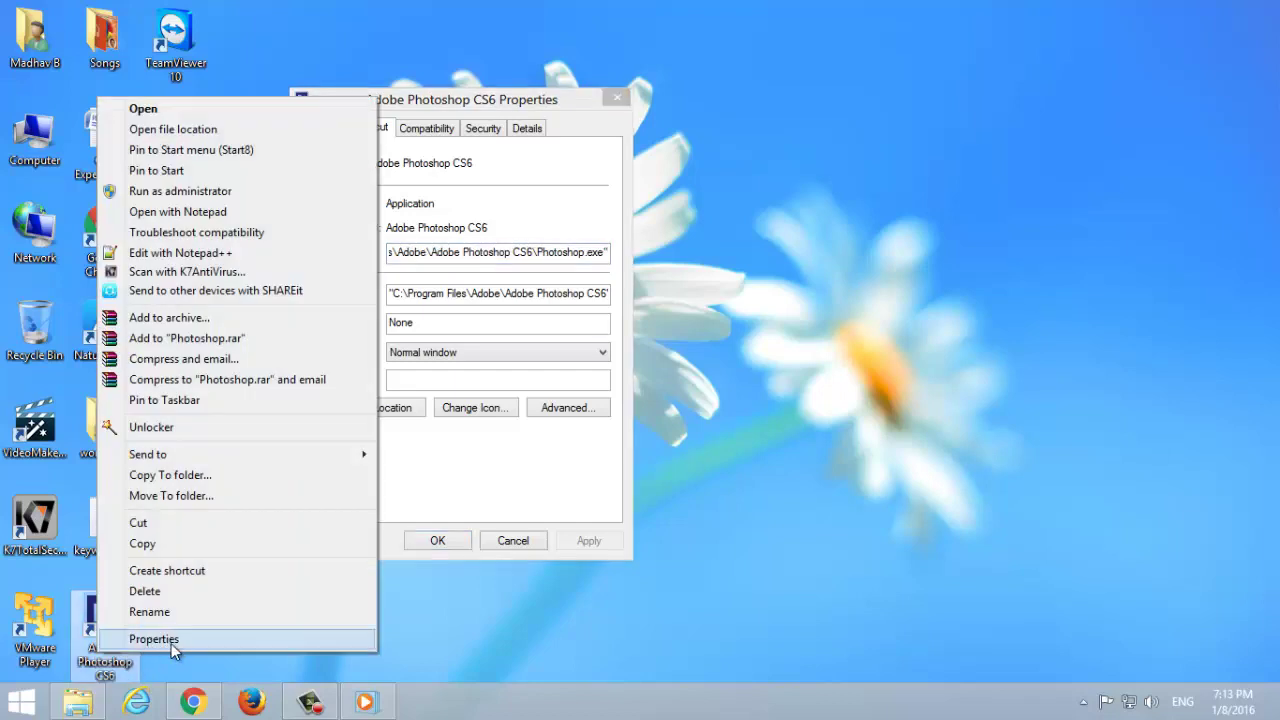
click(445, 322)
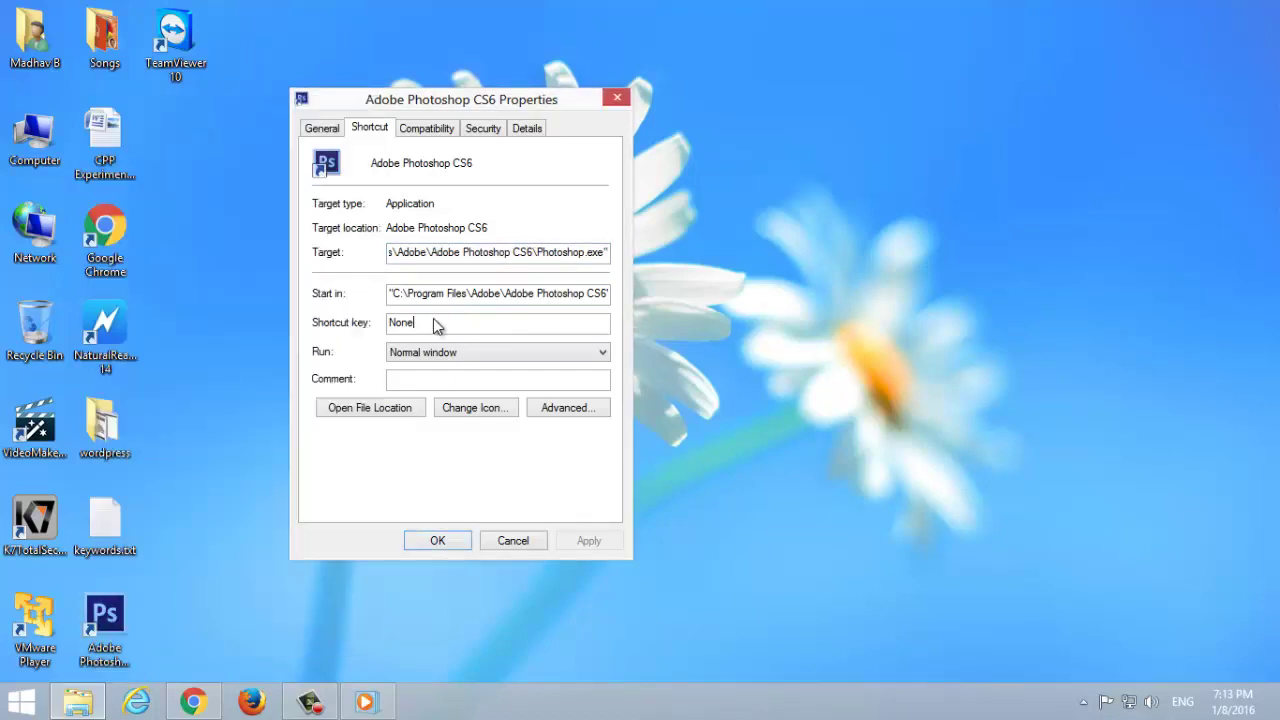
click(413, 324)
key(ctrl+alt+l)
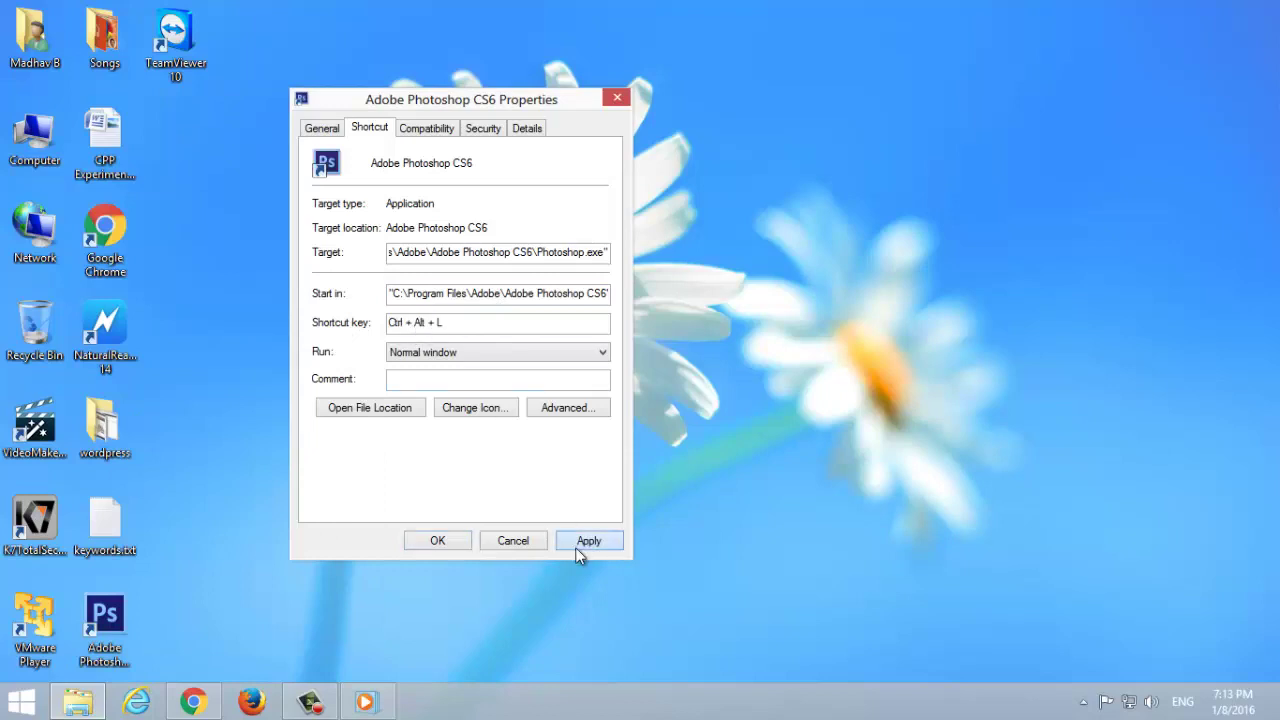
click(577, 548)
click(437, 540)
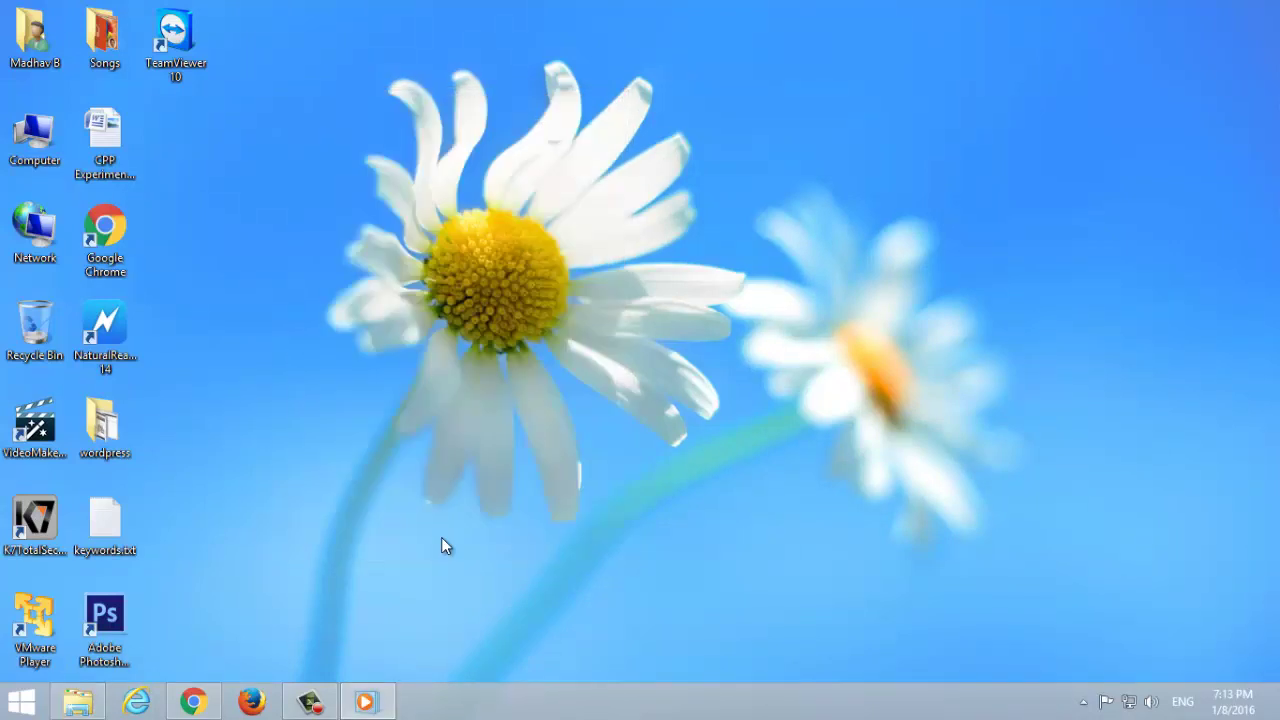
right_click(285, 226)
click(308, 278)
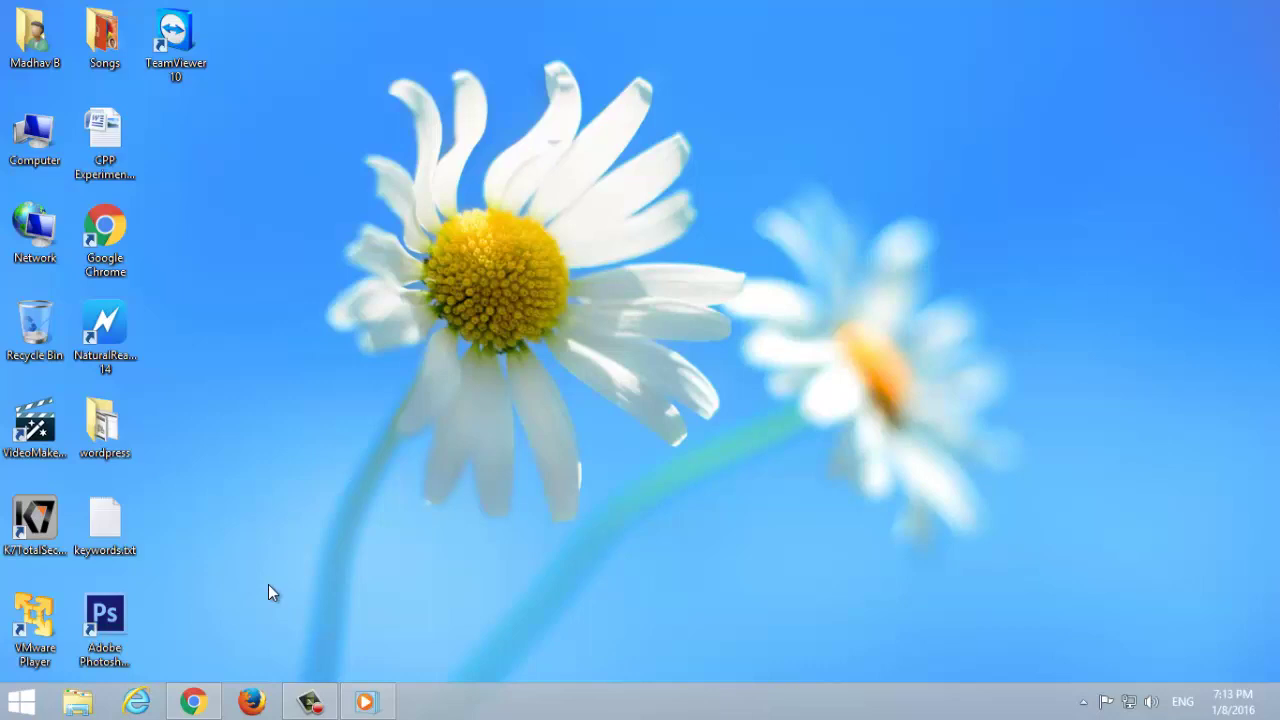
Step: Show the Start menu and the Run dialog, dismissing each without launching anything
click(21, 701)
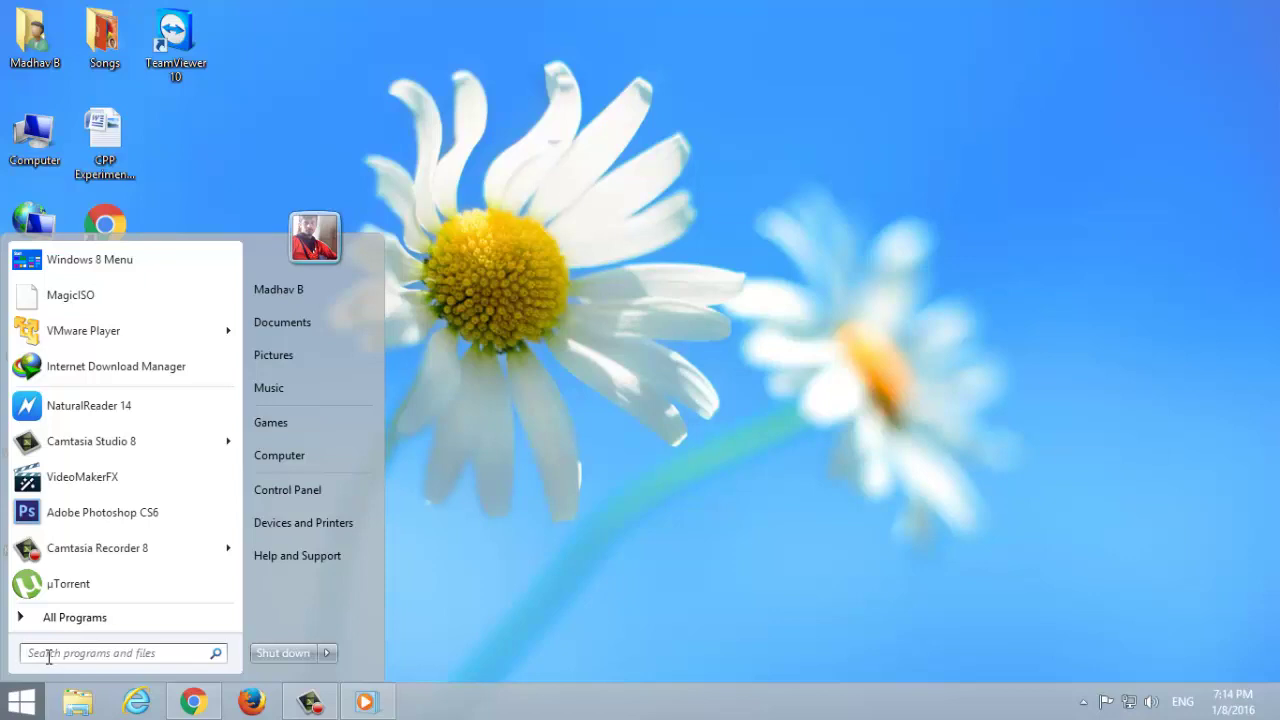
key(Escape)
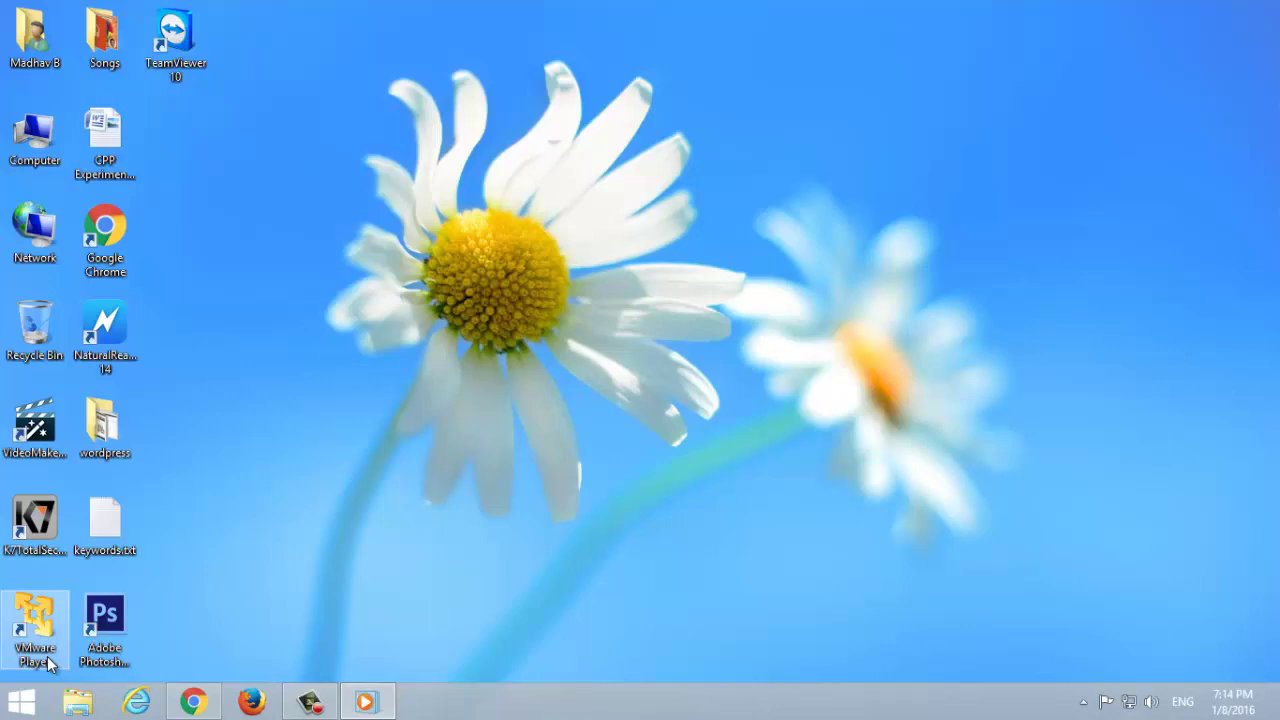
key(super+r)
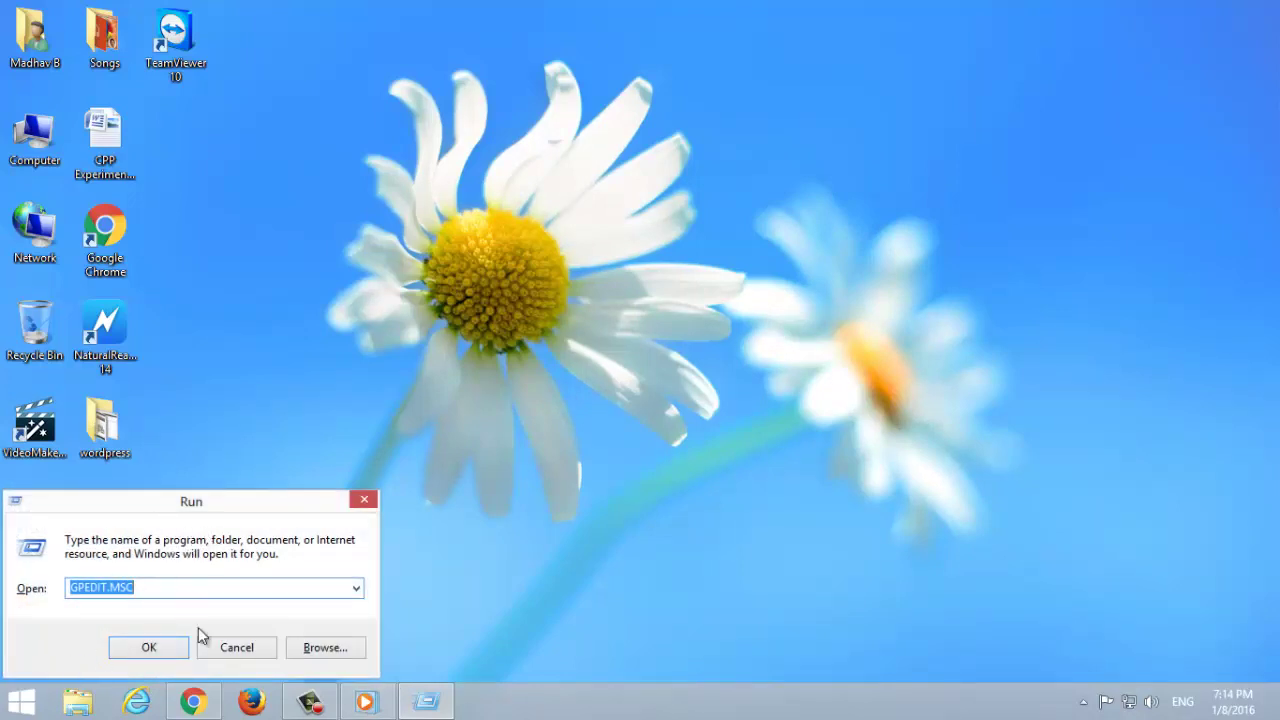
click(234, 650)
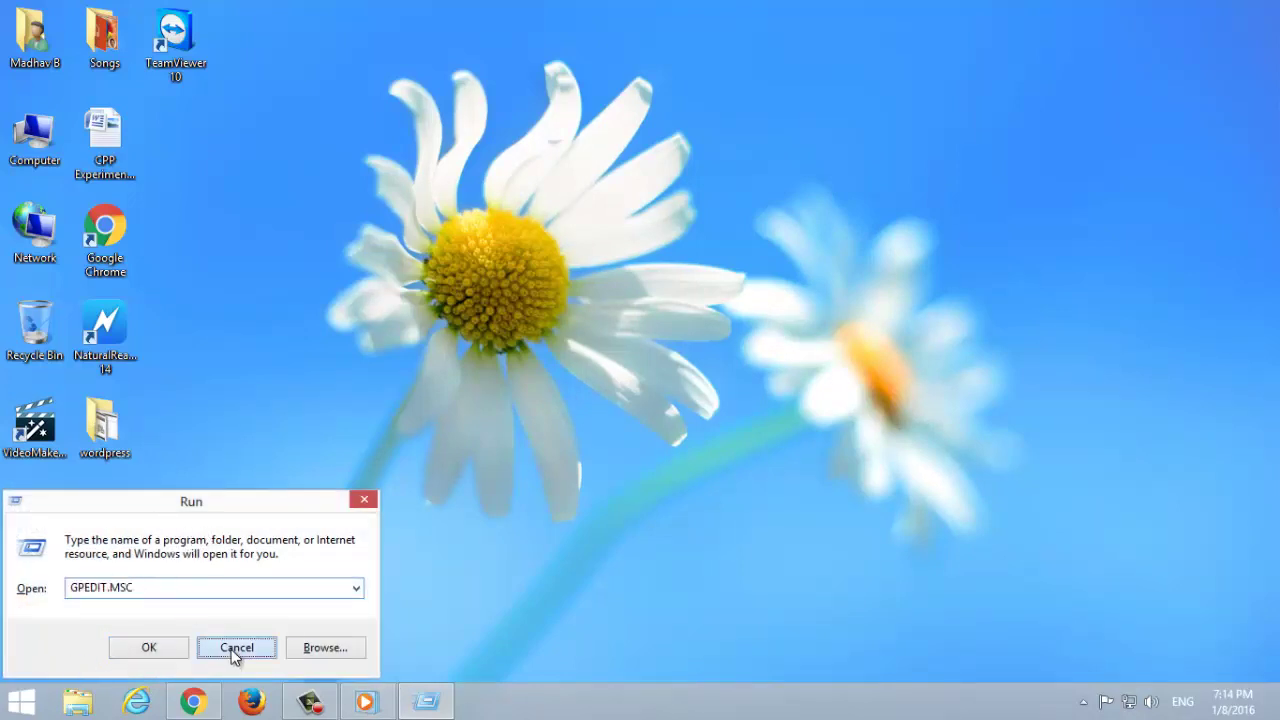
Step: Open the Gadgets gallery from the desktop and move its window away from the desktop's centre
right_click(589, 114)
mouse_move(632, 124)
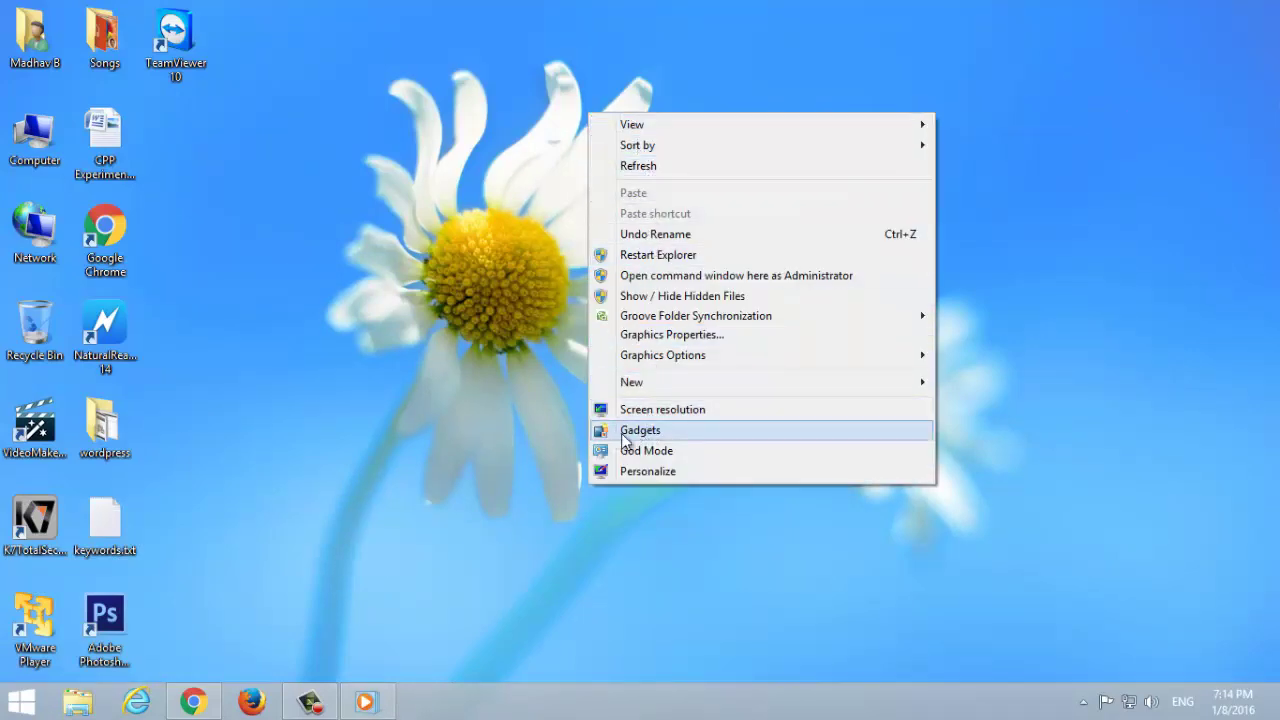
click(672, 432)
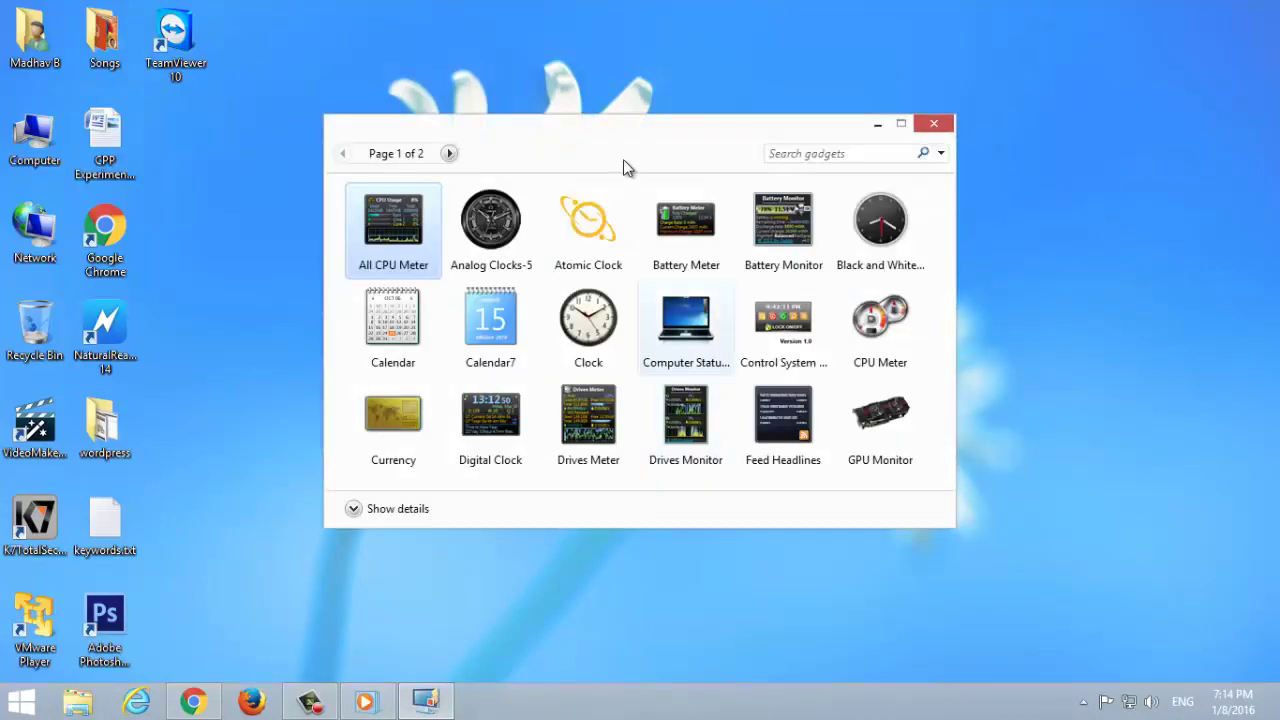
drag(624, 162, 544, 100)
Step: Add the Clock, All CPU Meter and Calendar gadgets to the desktop
right_click(326, 186)
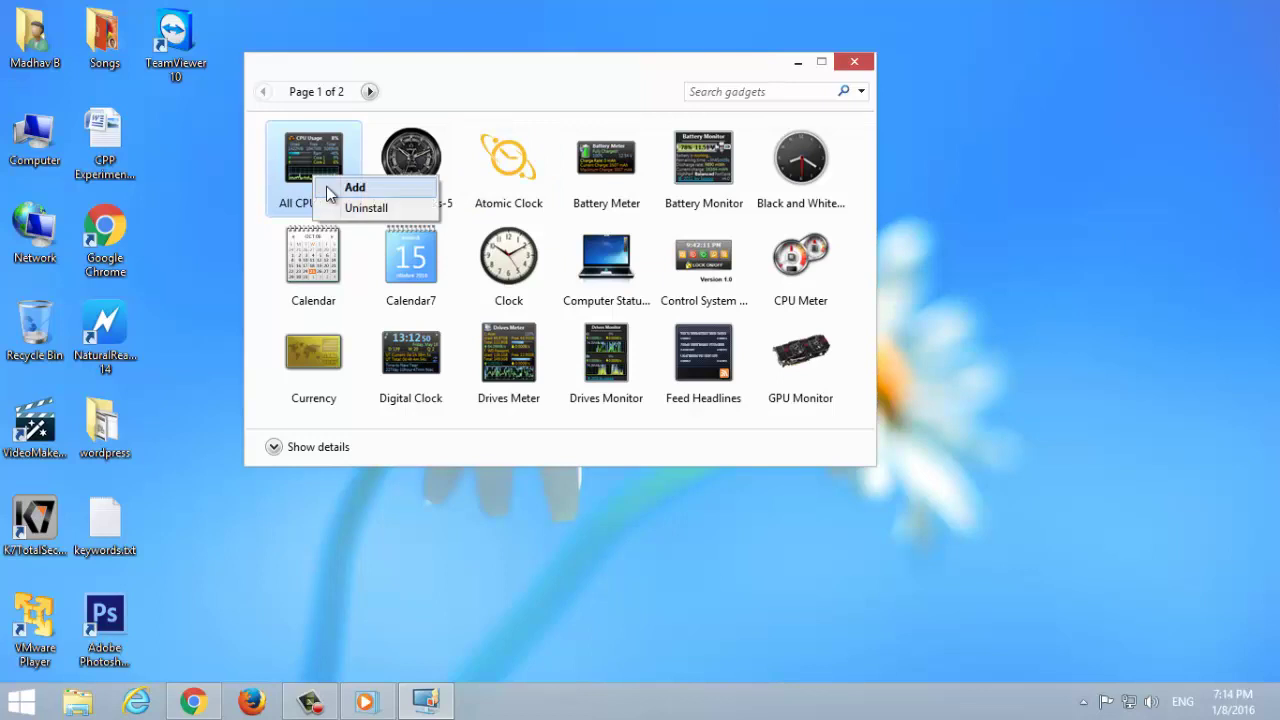
click(500, 268)
right_click(505, 265)
click(517, 277)
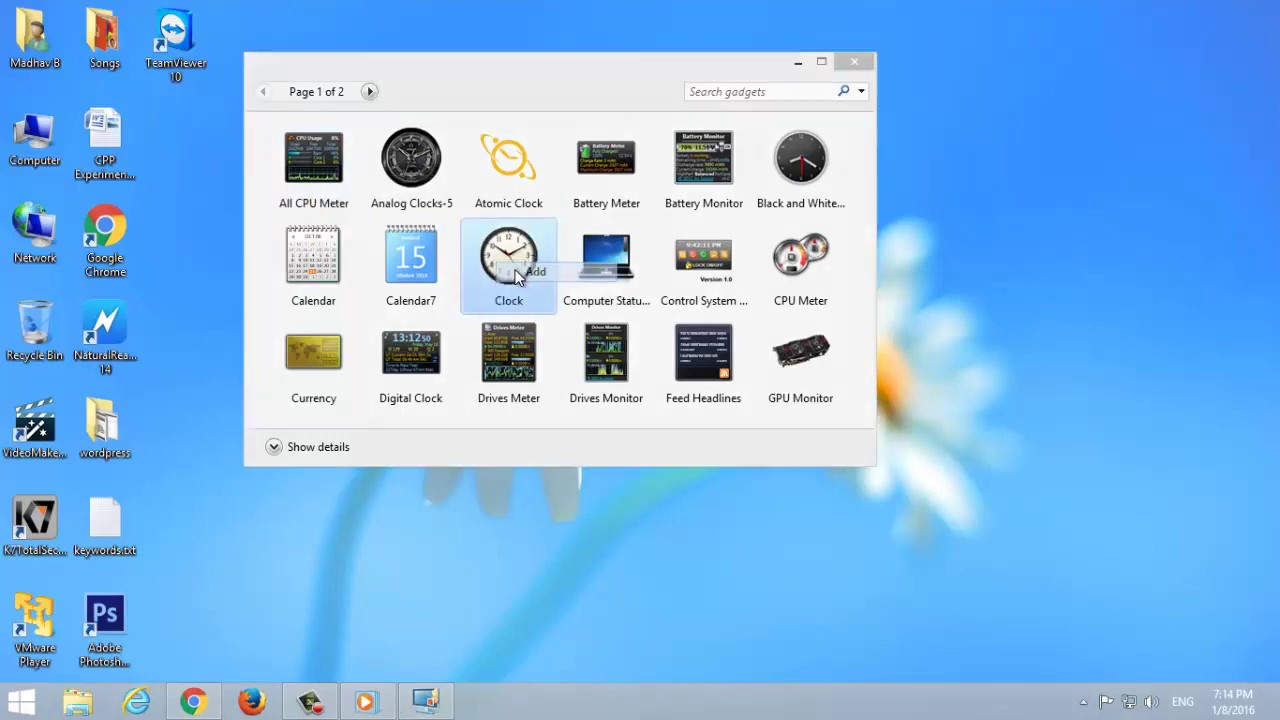
right_click(310, 158)
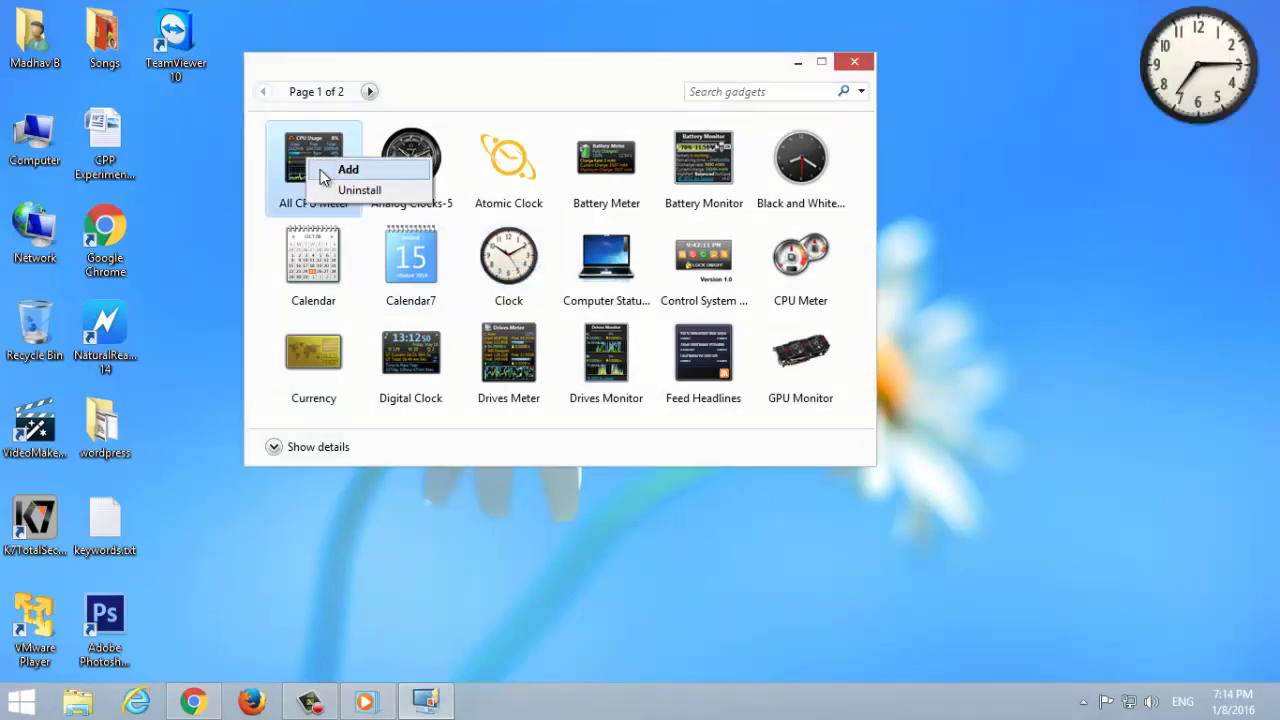
click(331, 256)
right_click(331, 258)
click(360, 255)
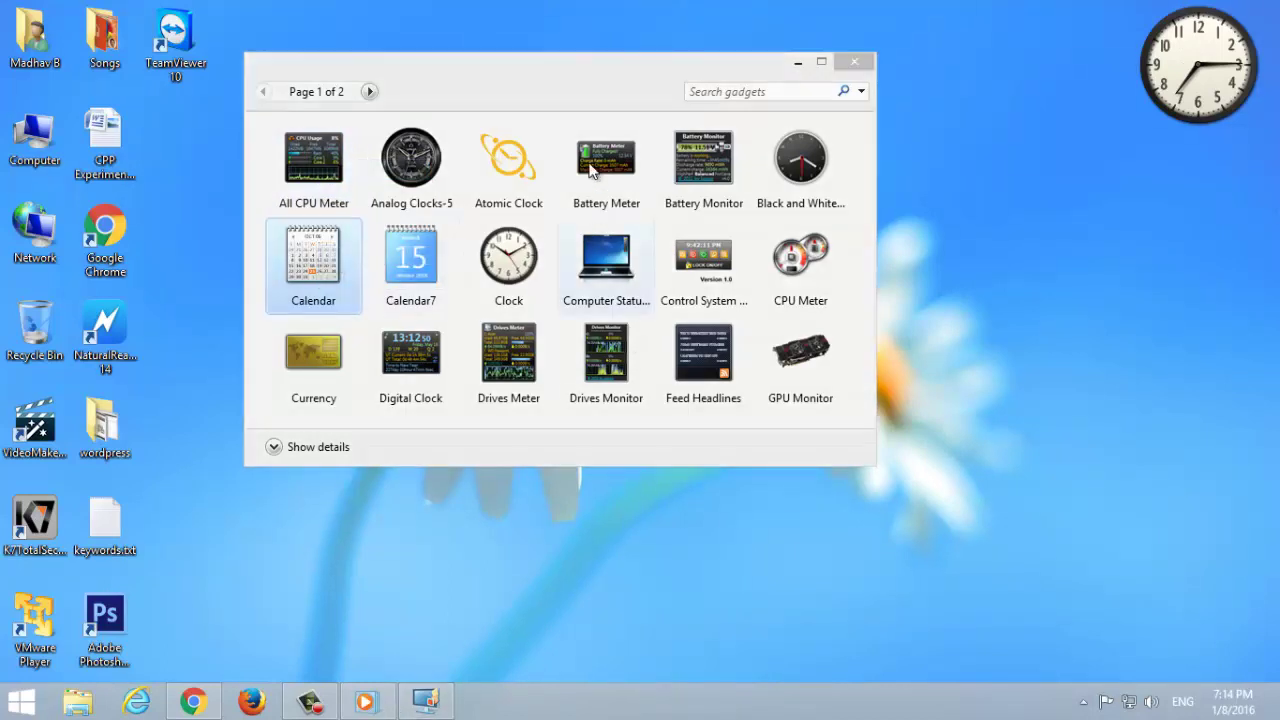
Step: Add the Battery Monitor and CPU Meter gadgets to the desktop and move the gallery window away from them
right_click(717, 178)
click(720, 180)
right_click(801, 262)
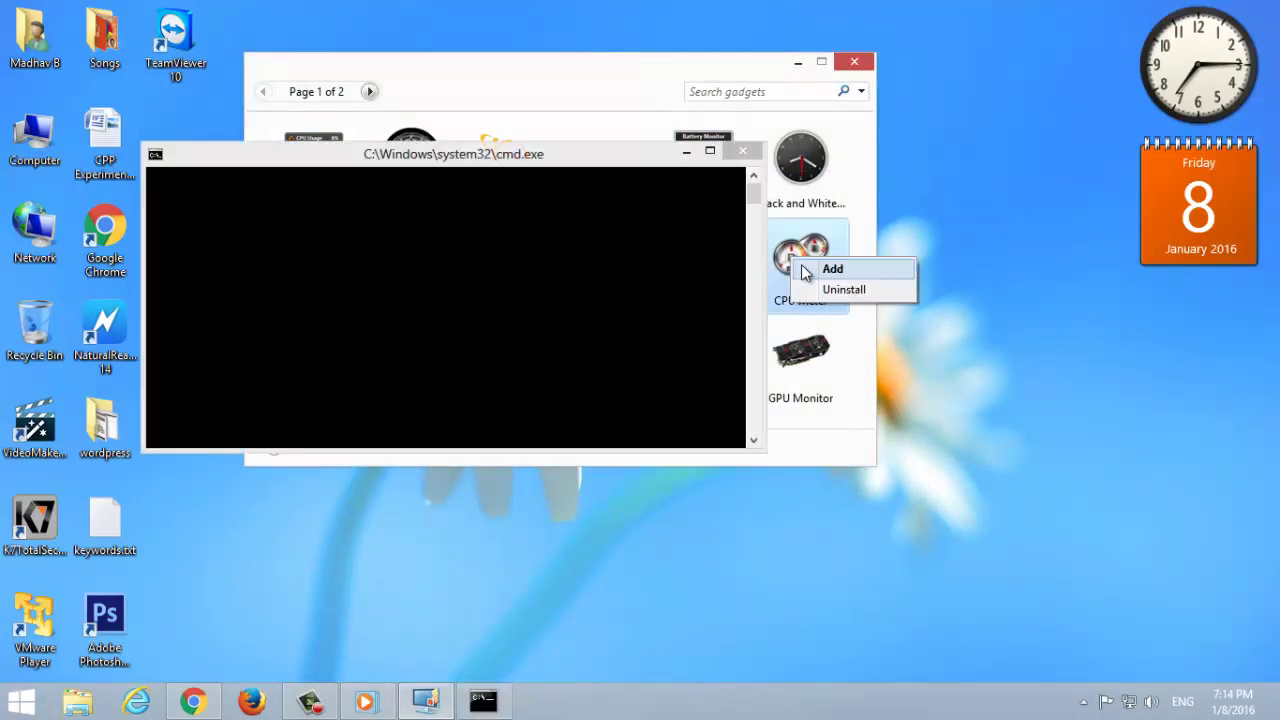
click(831, 266)
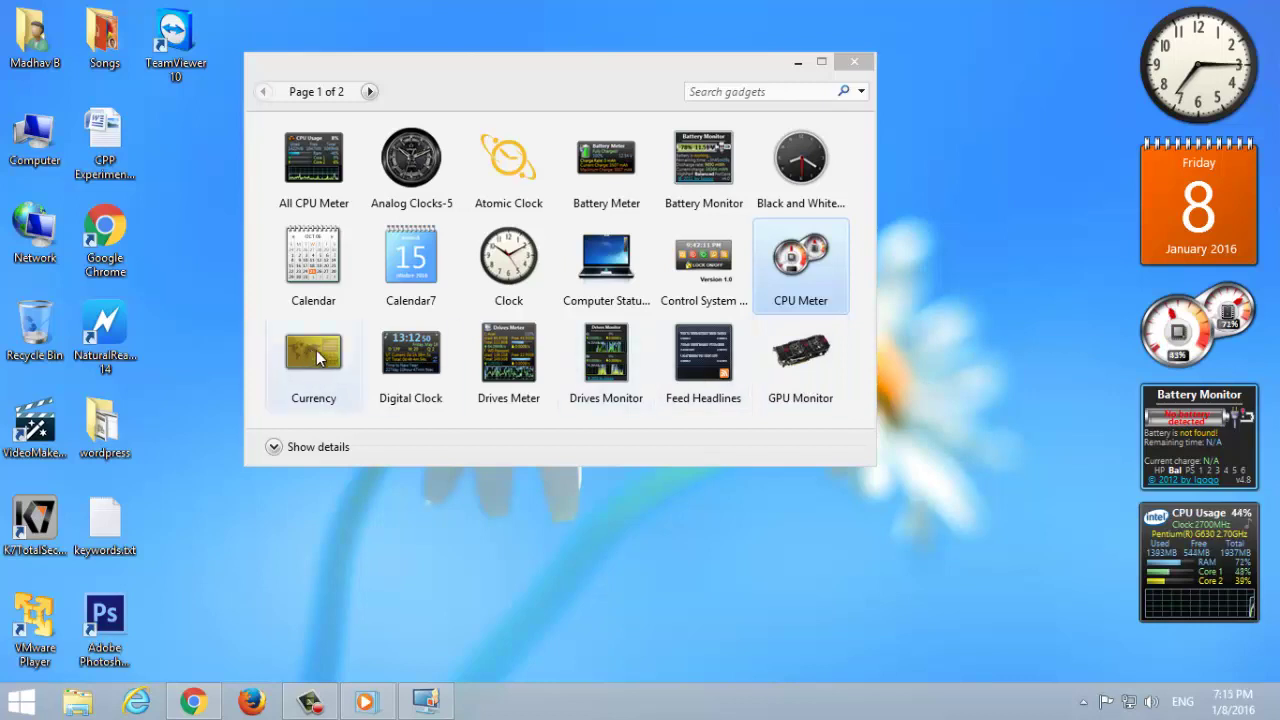
drag(553, 87, 392, 59)
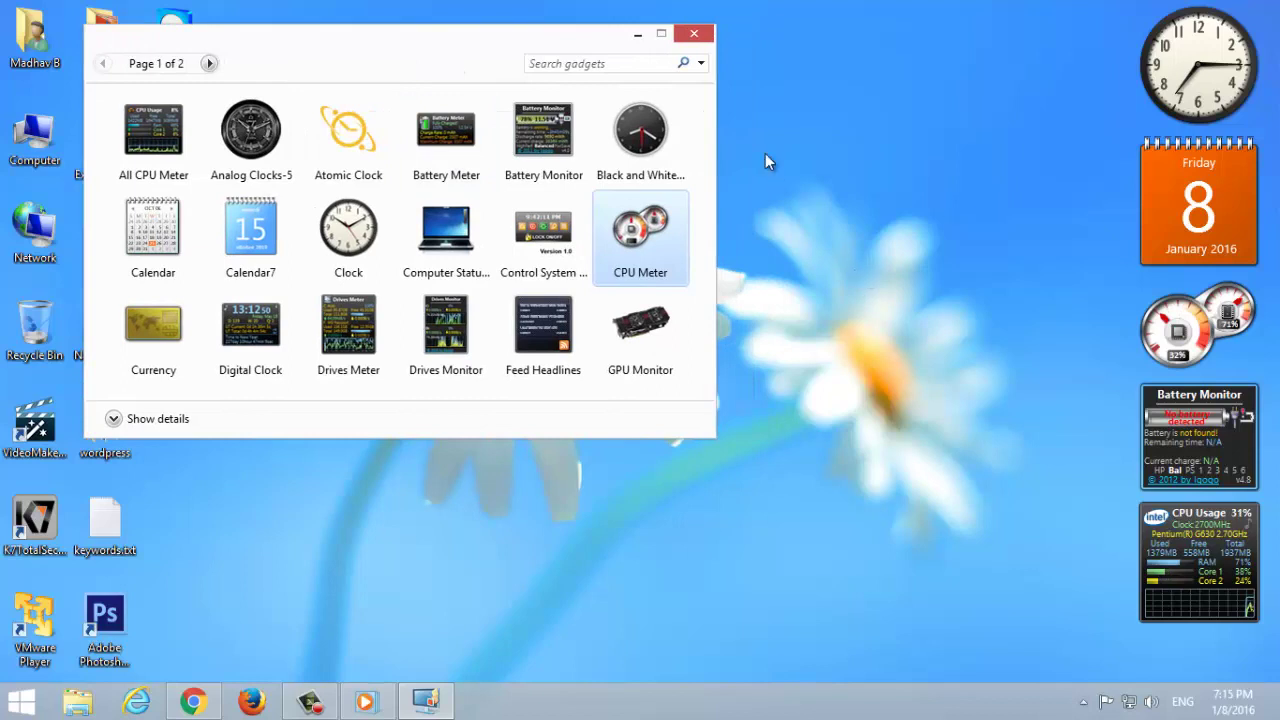
Step: Close the Gadgets gallery and show the taskbar jump lists of Google Chrome and Mozilla Firefox
click(695, 40)
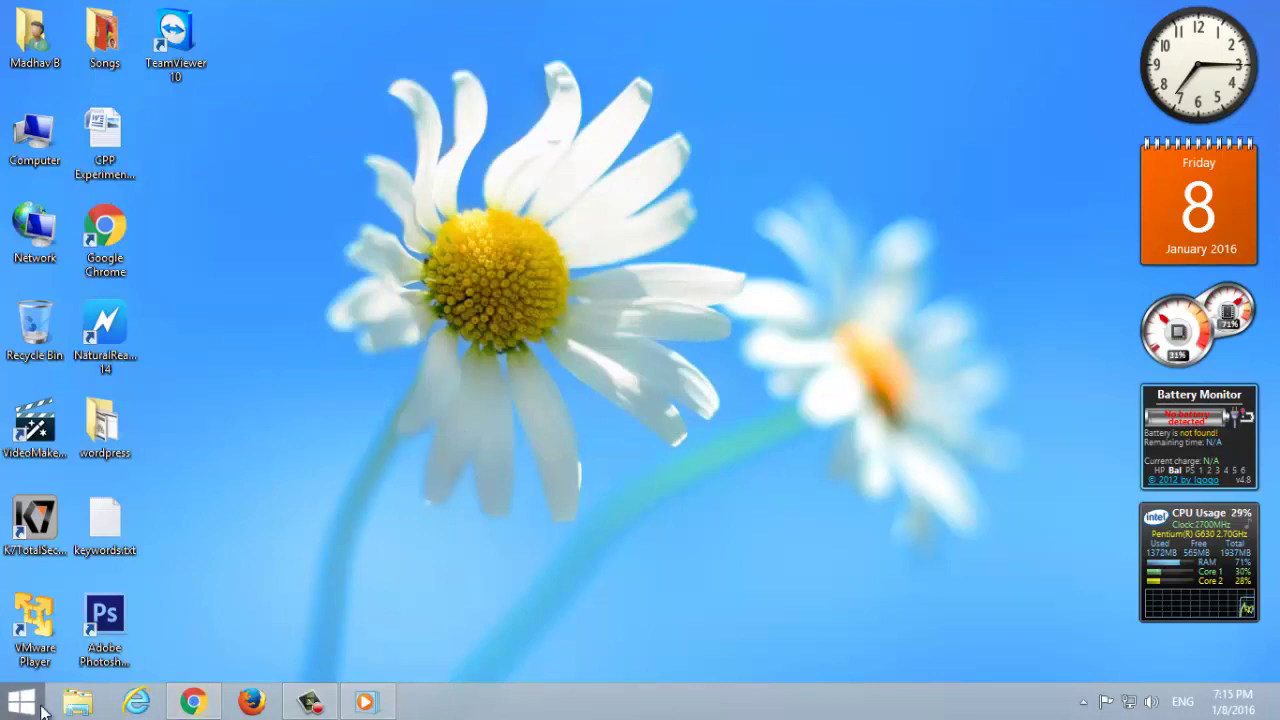
right_click(195, 703)
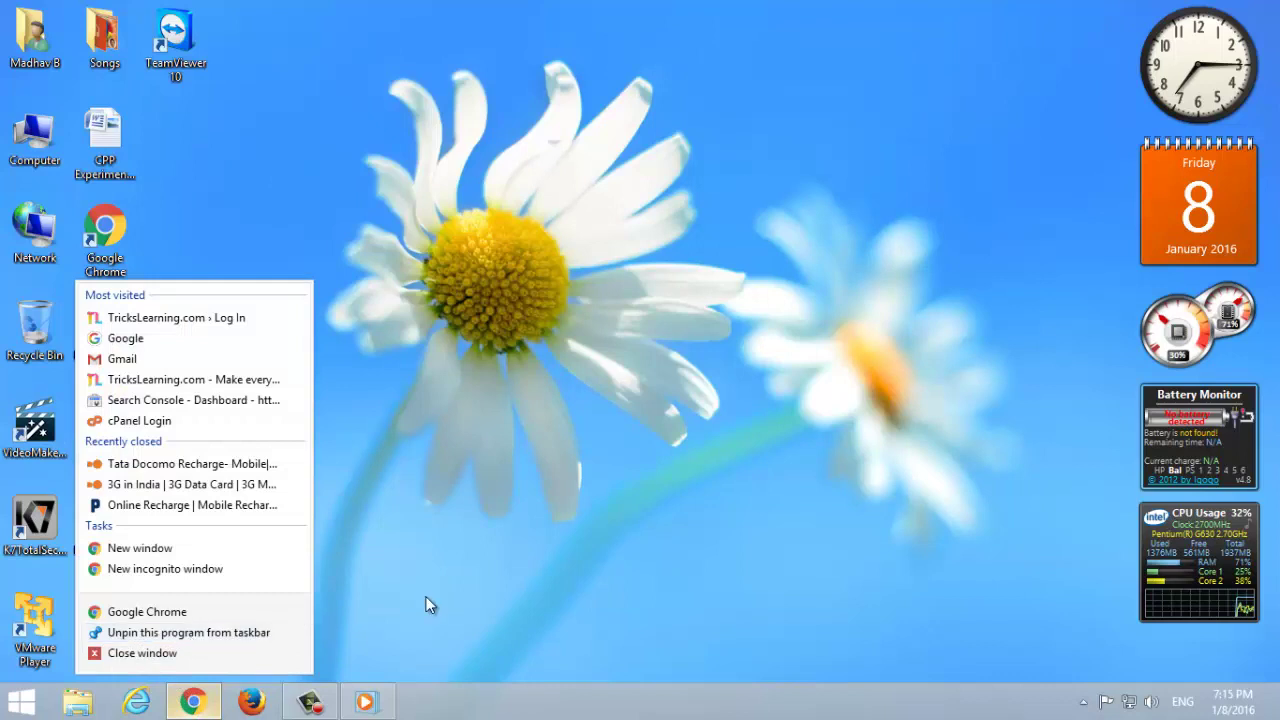
click(21, 701)
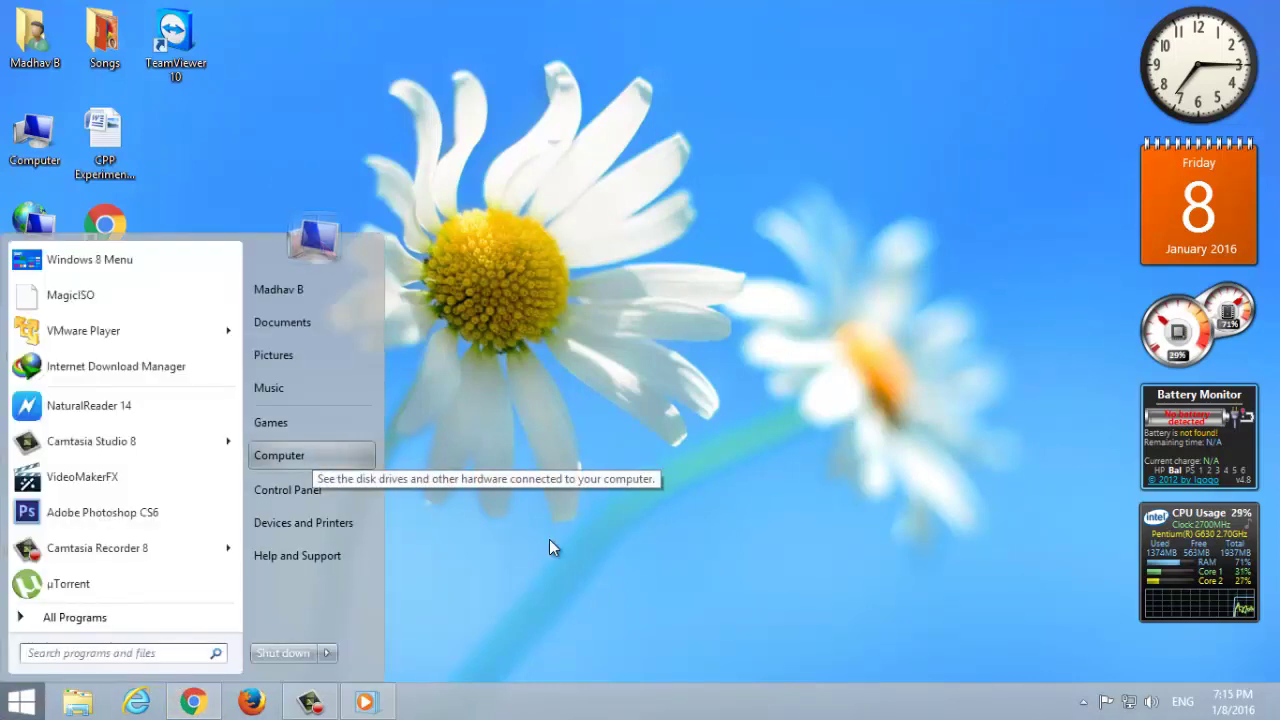
click(549, 546)
right_click(252, 701)
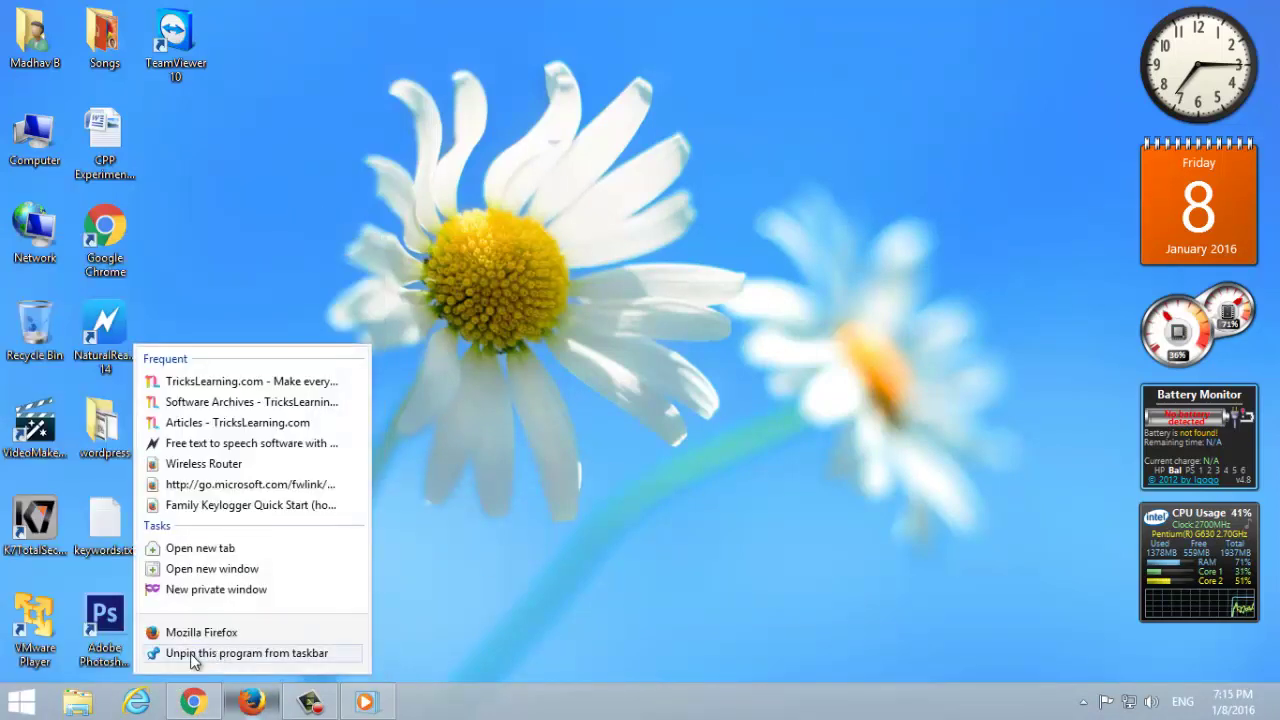
Step: Unpin Google Chrome from the taskbar and pin it back again
right_click(194, 701)
click(163, 632)
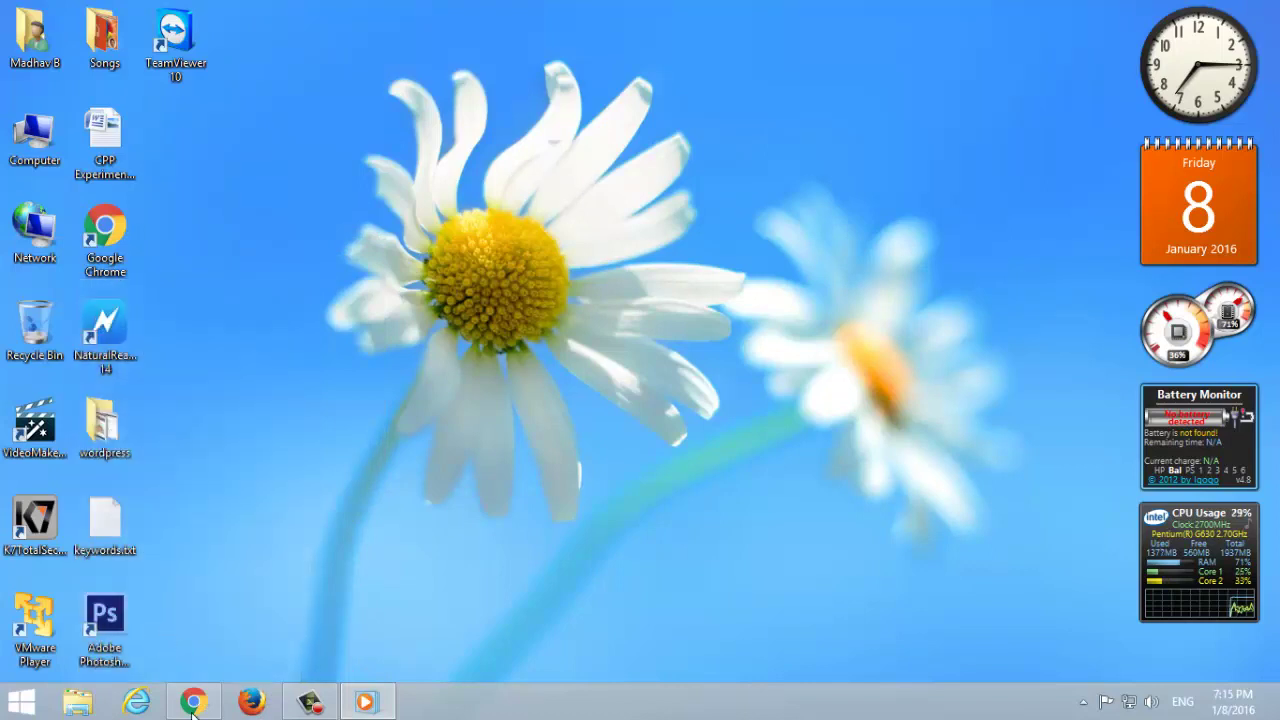
right_click(195, 710)
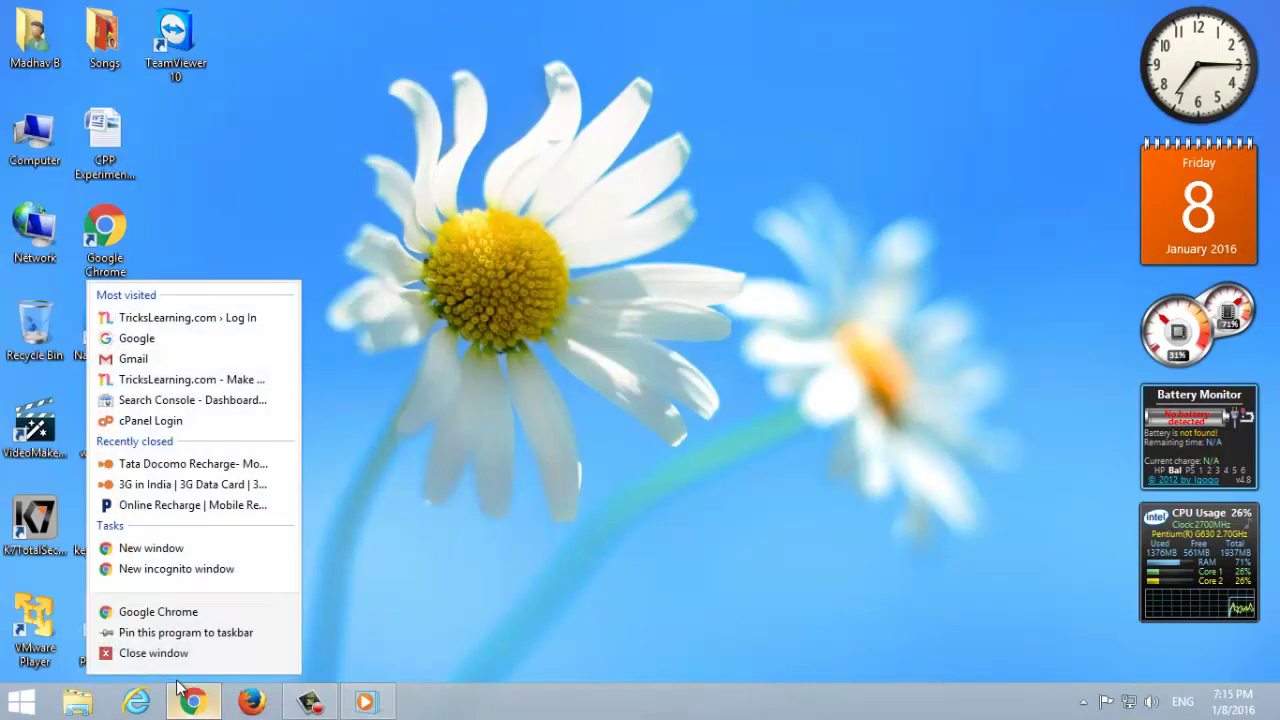
click(215, 632)
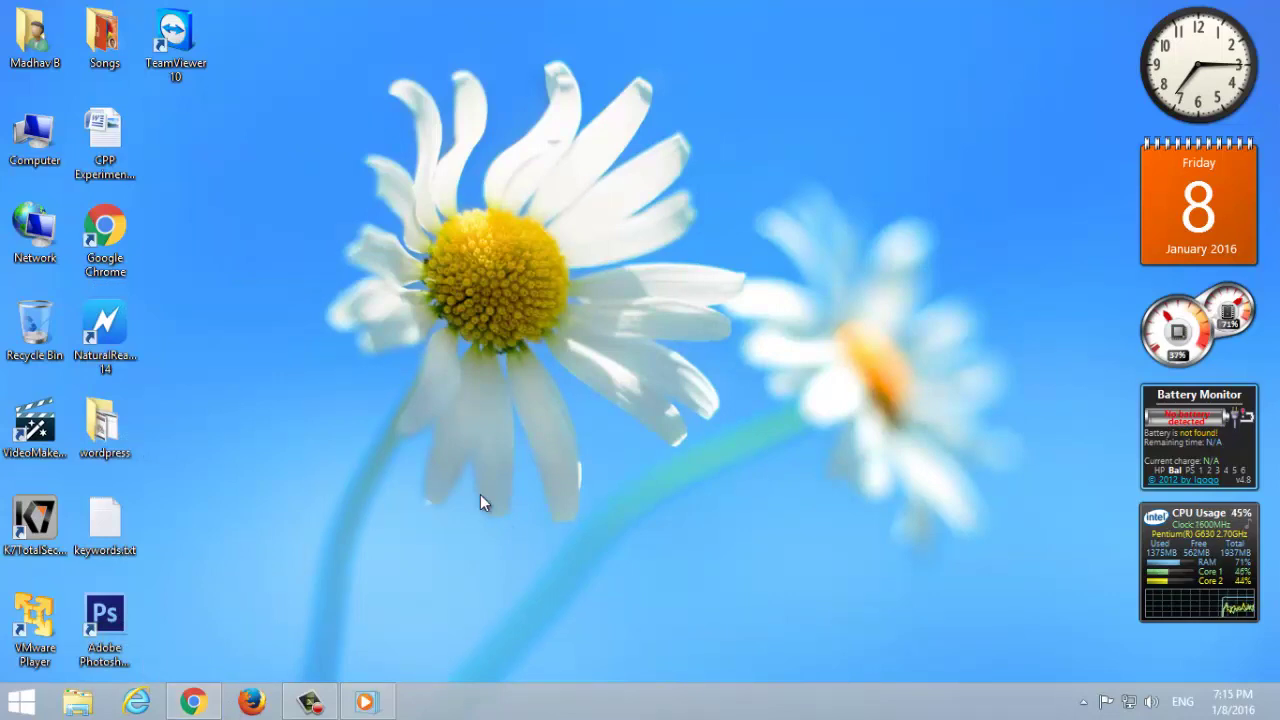
Step: Remove the Calendar gadget from the desktop
right_click(215, 200)
click(245, 251)
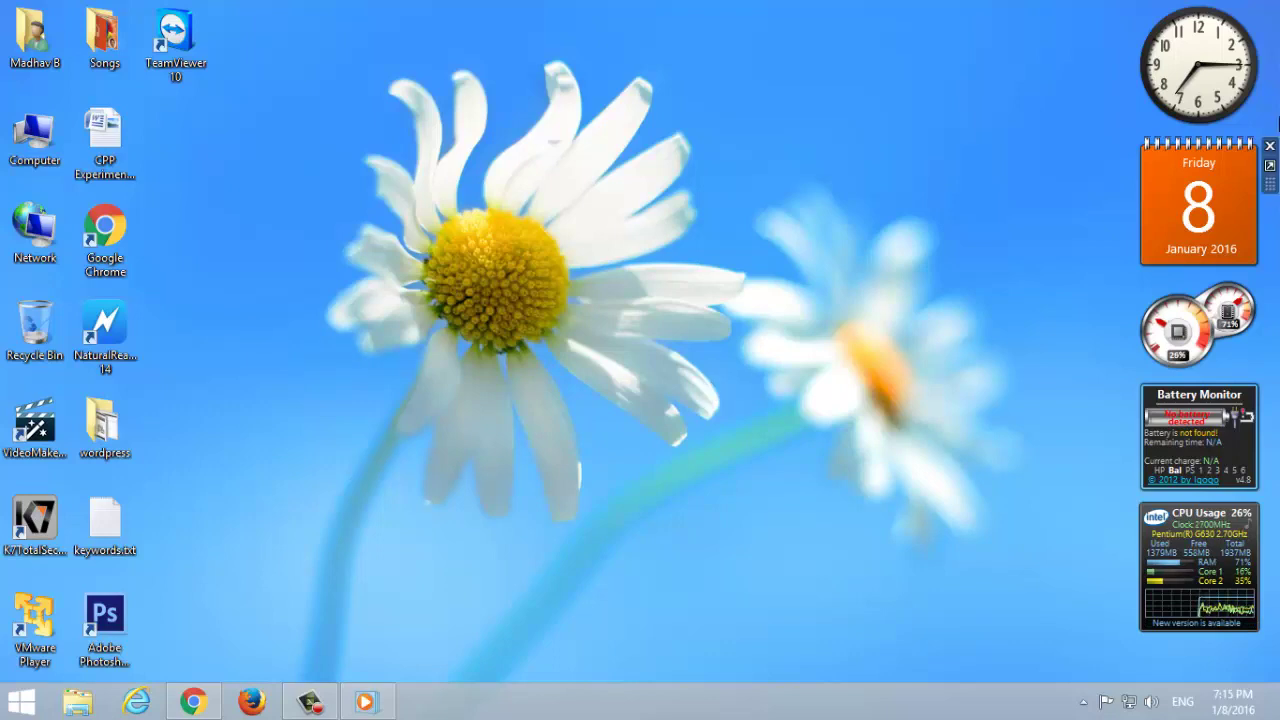
click(1268, 152)
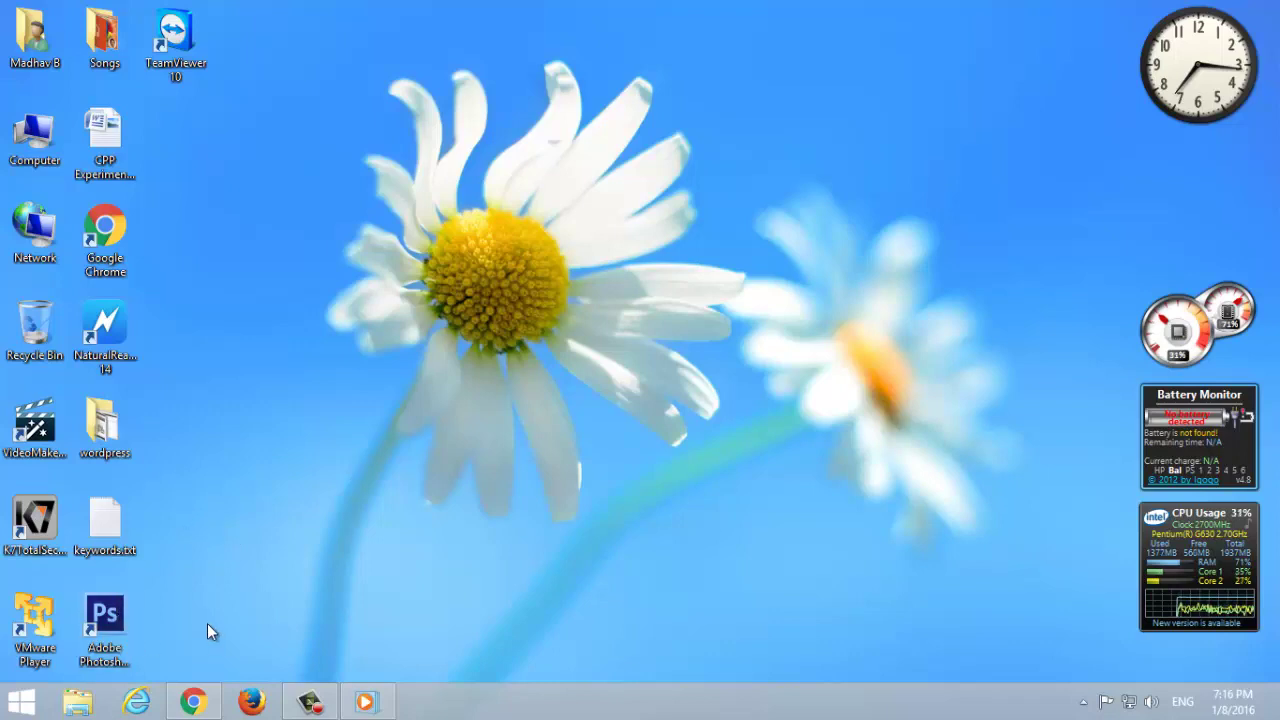
Step: Set the TeamViewer 10 desktop shortcut to run in compatibility mode for Windows XP (Service Pack 3) and apply the change
right_click(172, 66)
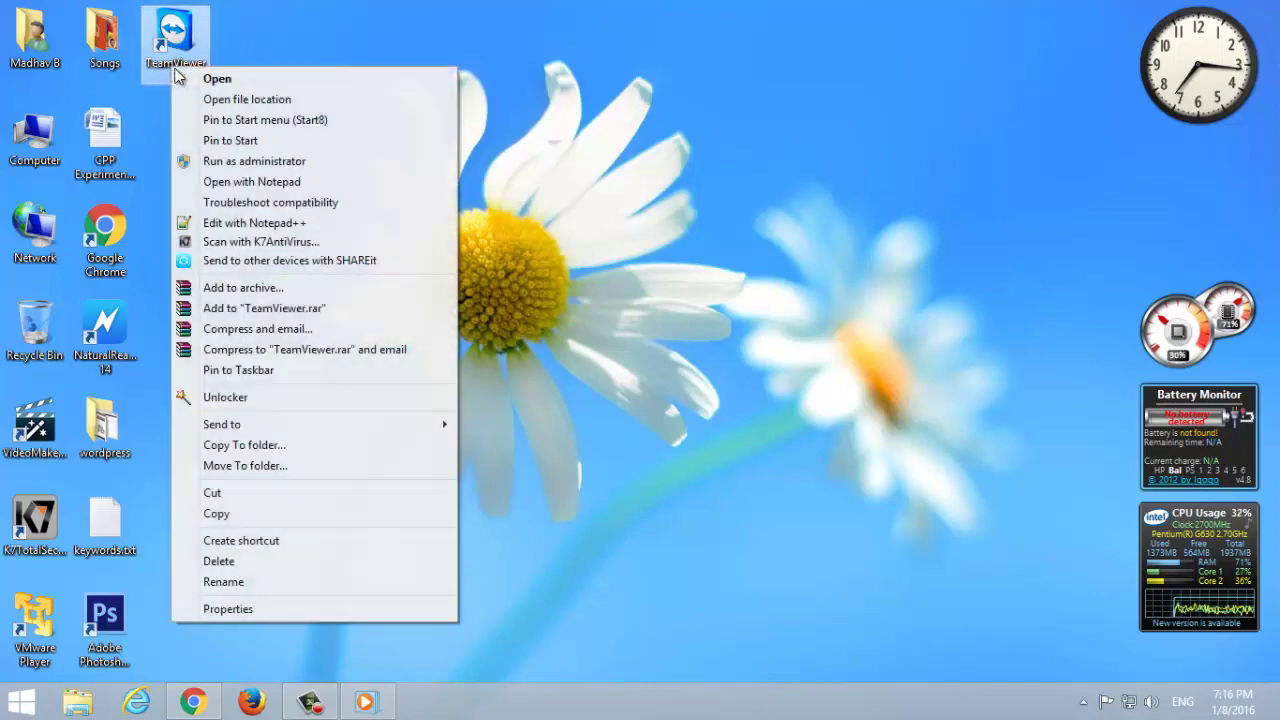
click(234, 609)
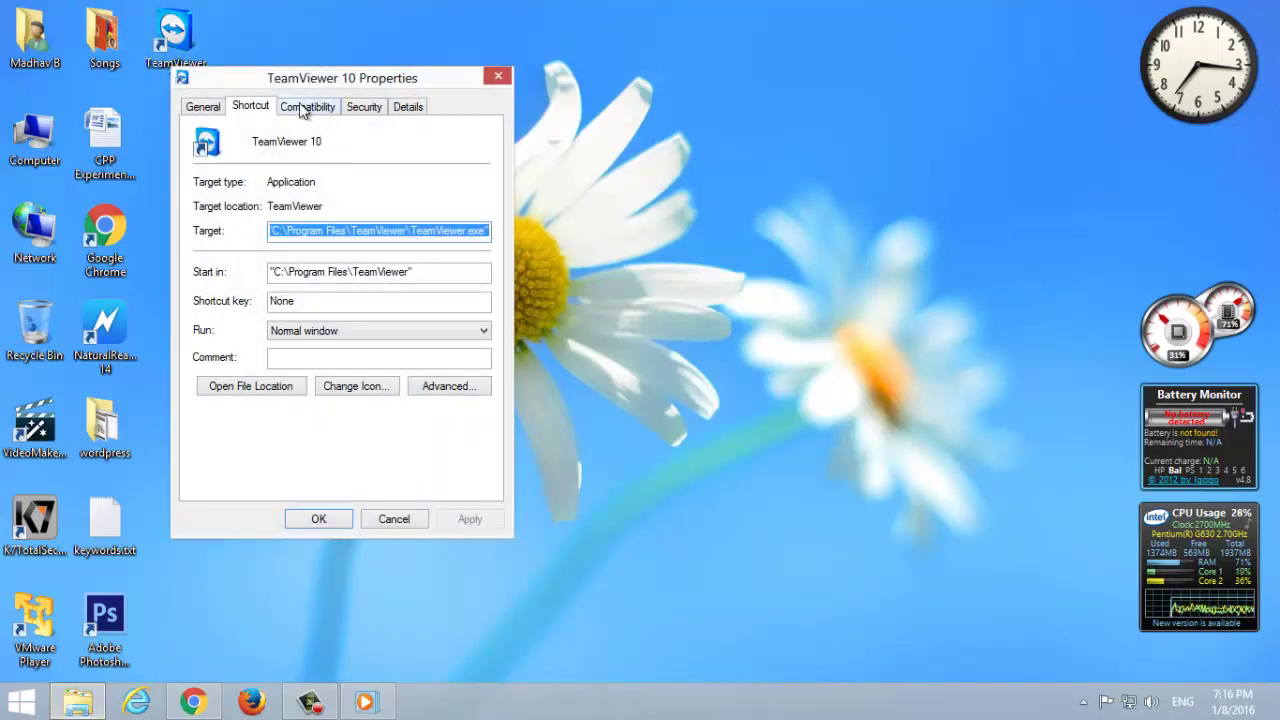
click(306, 108)
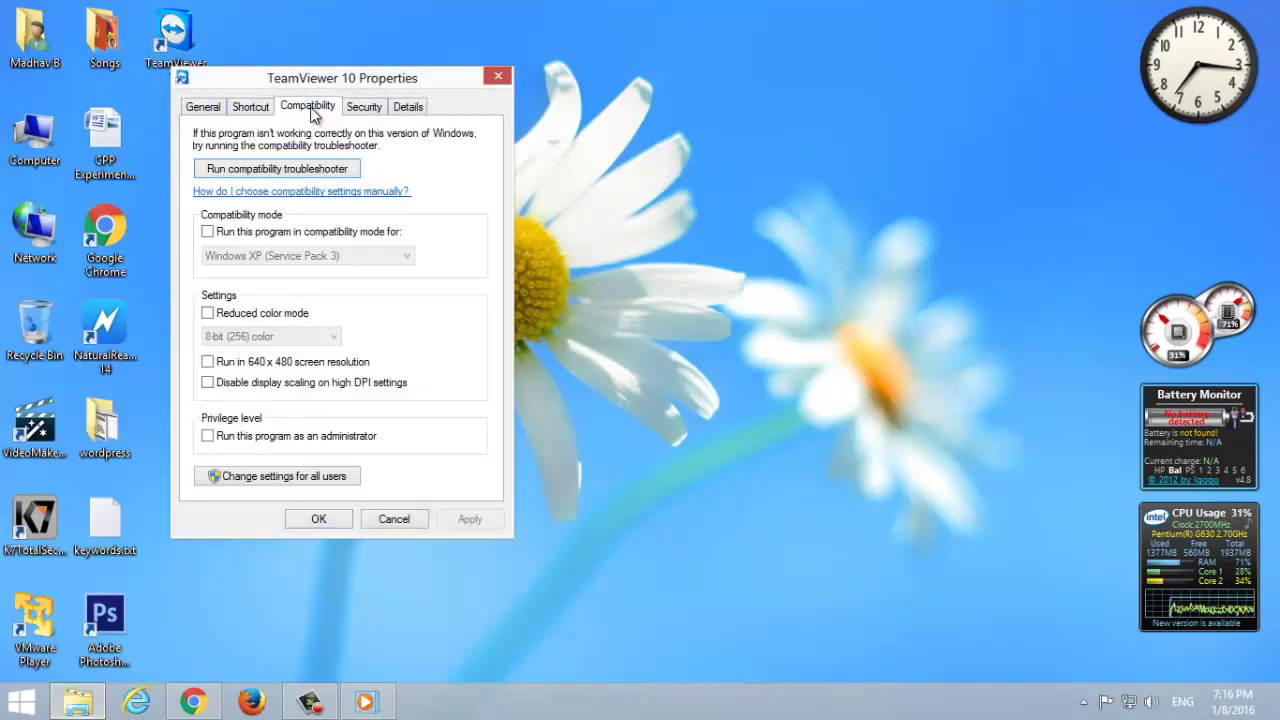
click(208, 232)
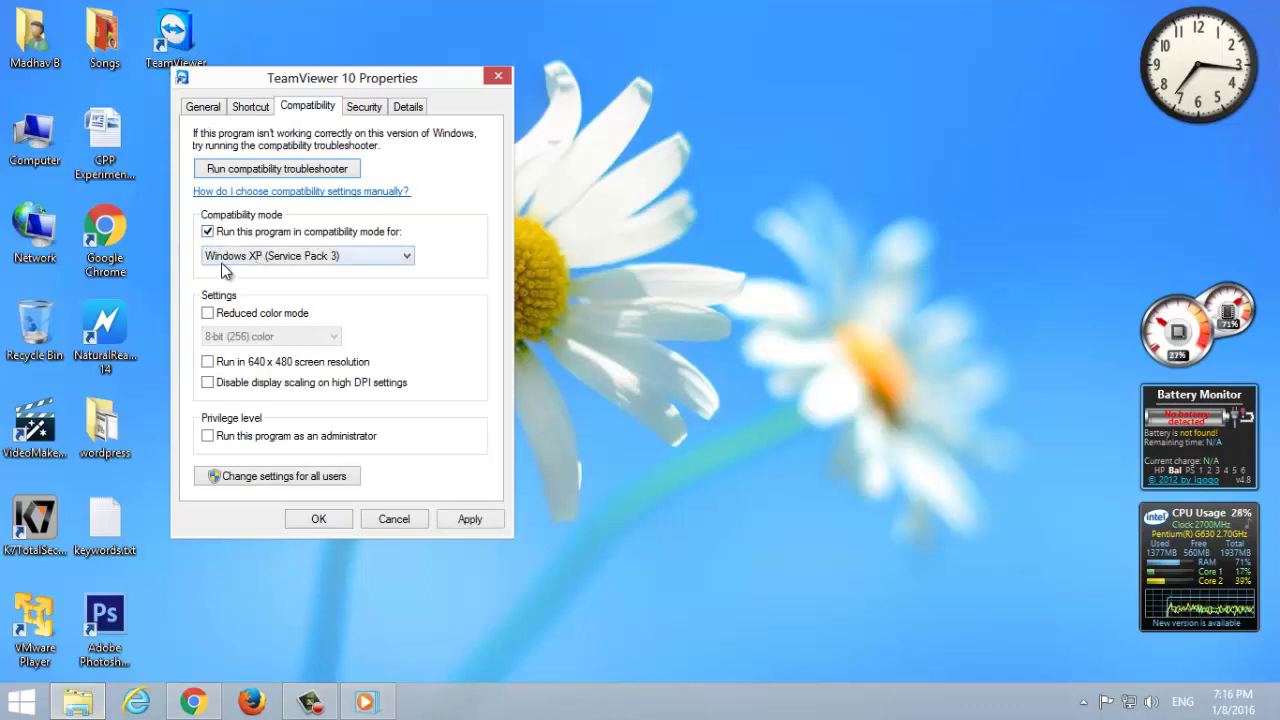
click(467, 520)
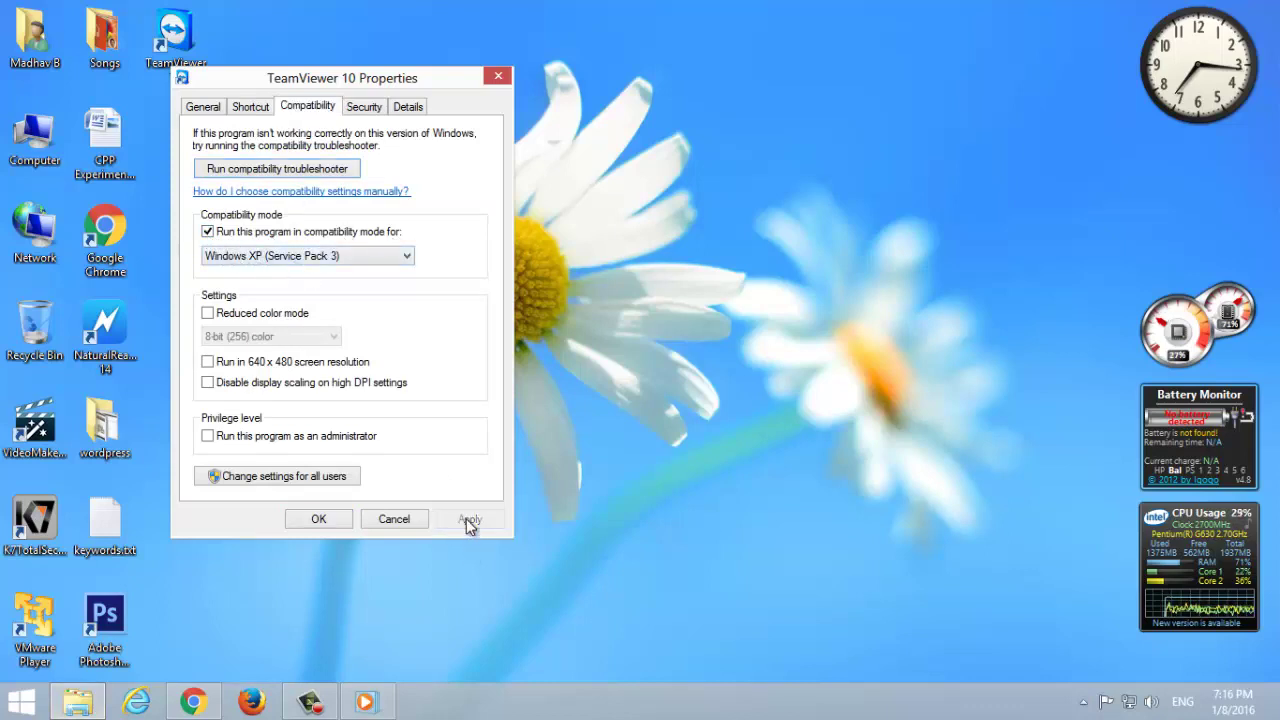
click(339, 520)
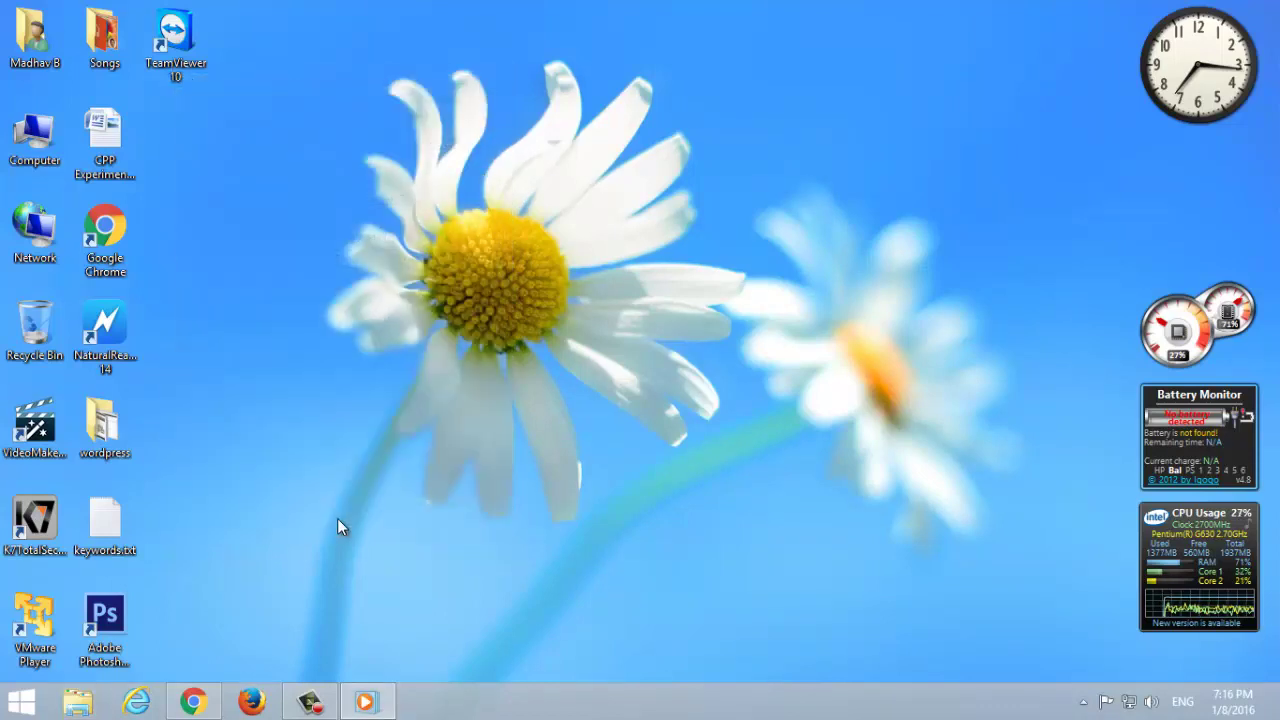
click(251, 148)
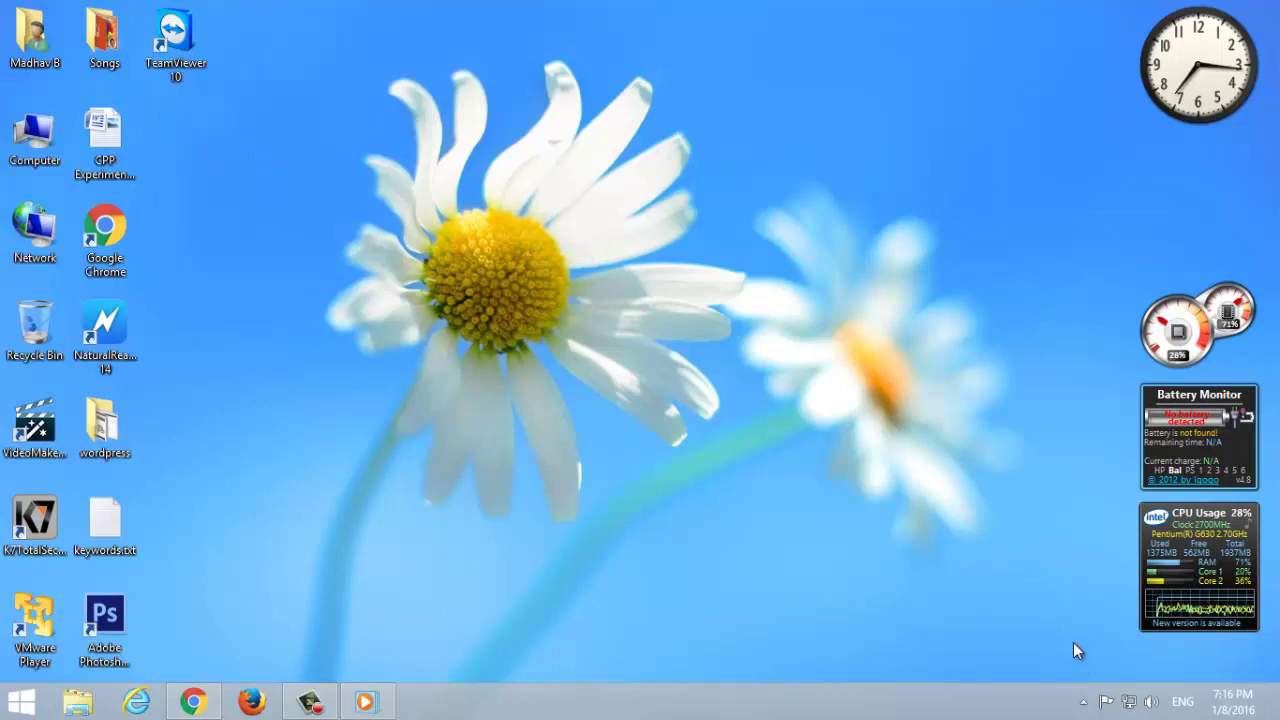
Step: Open Action Center and expand its Security section to review the settings down to Windows SmartScreen
click(1106, 701)
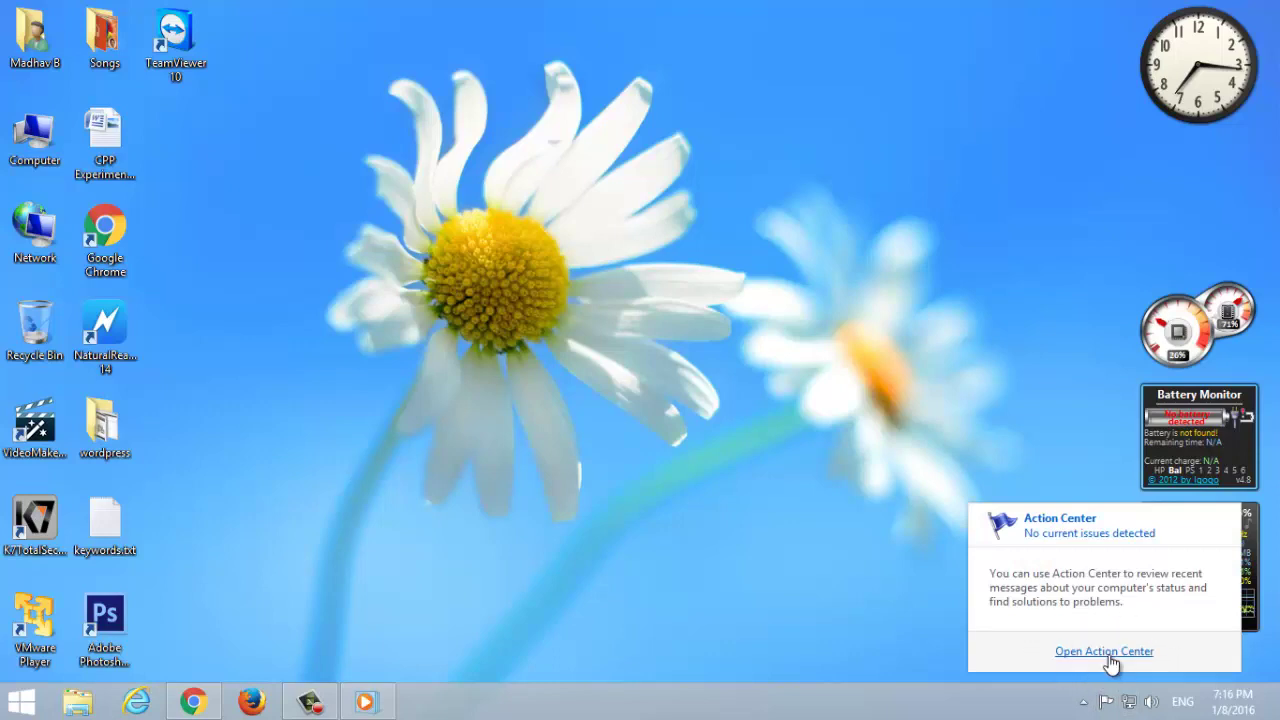
click(1084, 654)
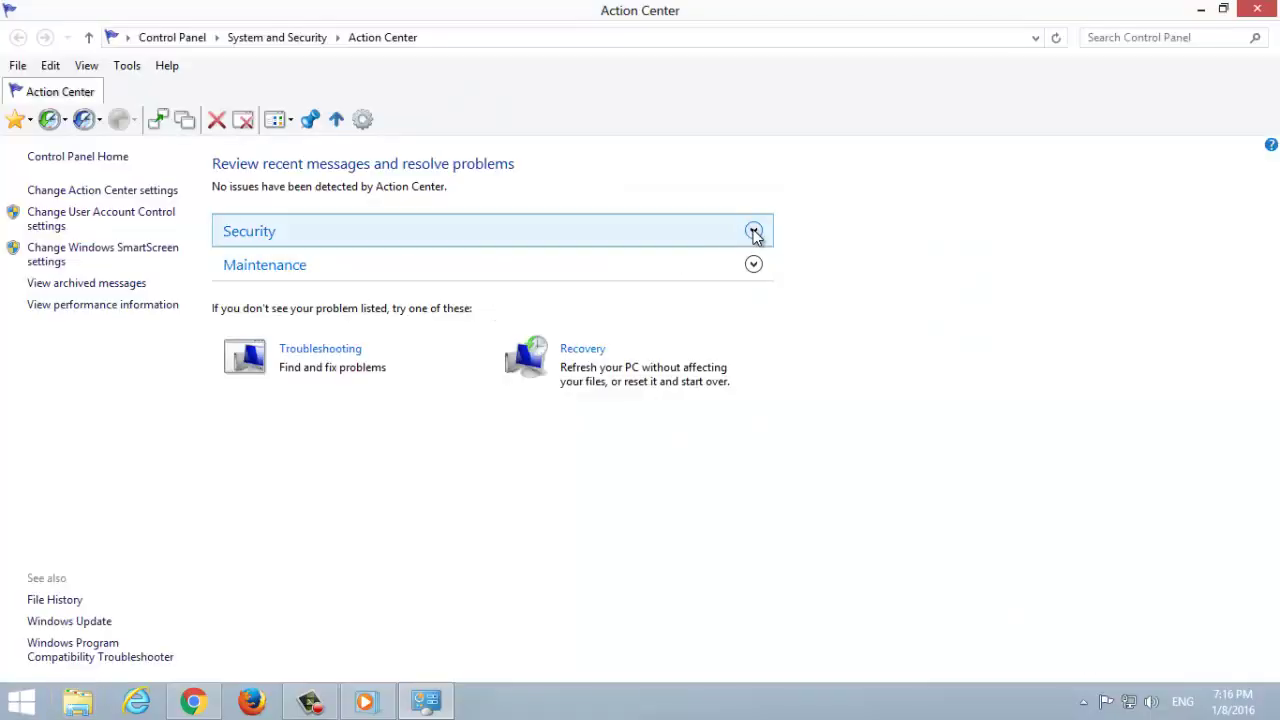
click(755, 233)
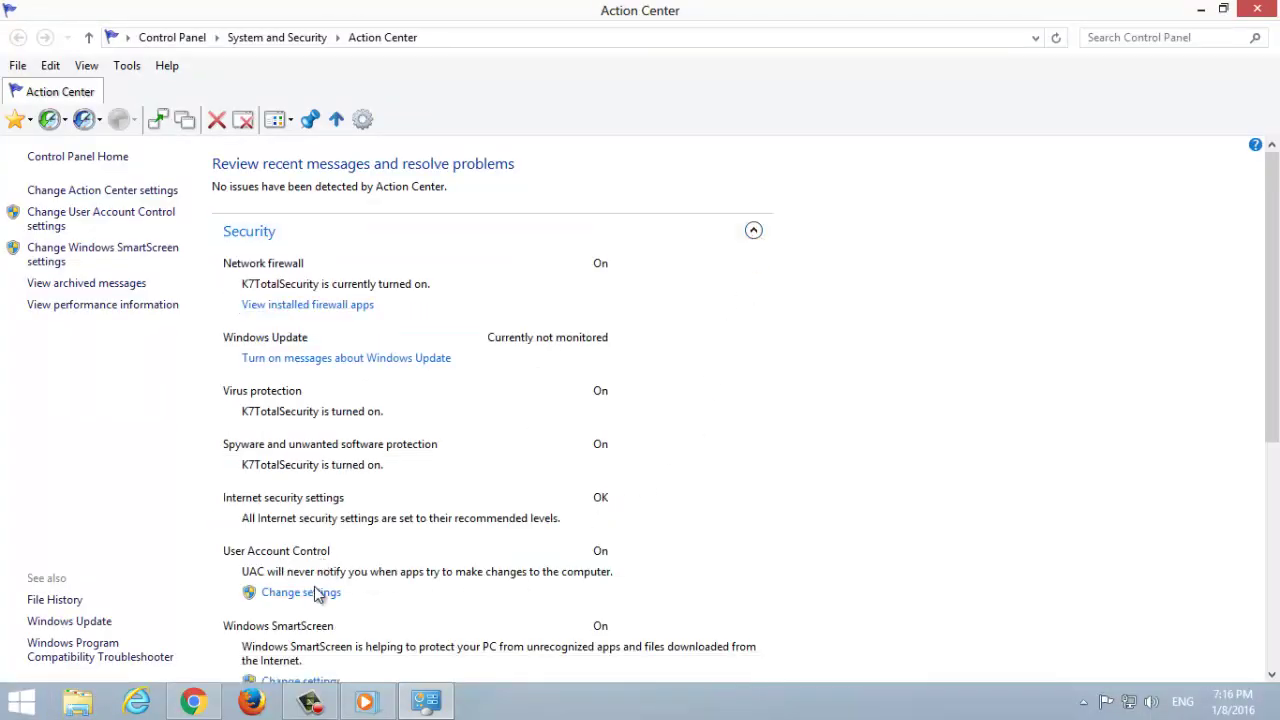
scroll(318, 594, down, 2)
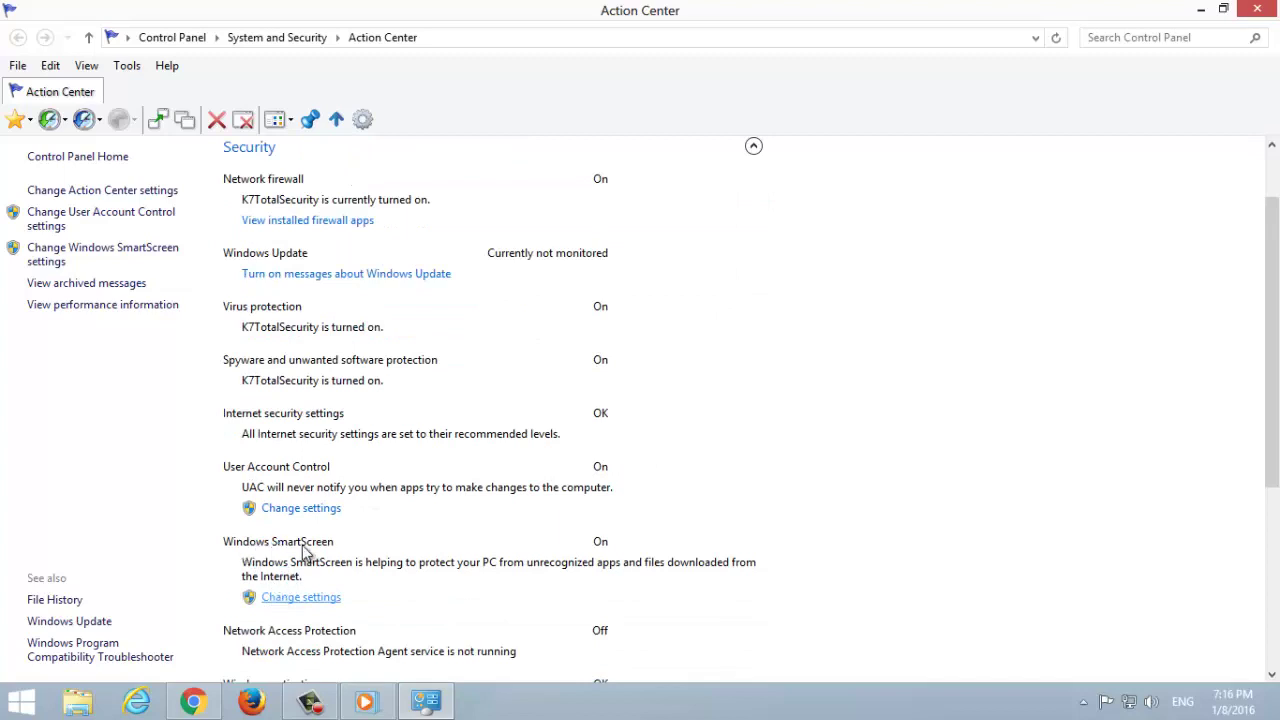
Step: Examine the Windows SmartScreen options for unrecognized apps, cancel without changing them, and close Action Center
drag(626, 182, 586, 236)
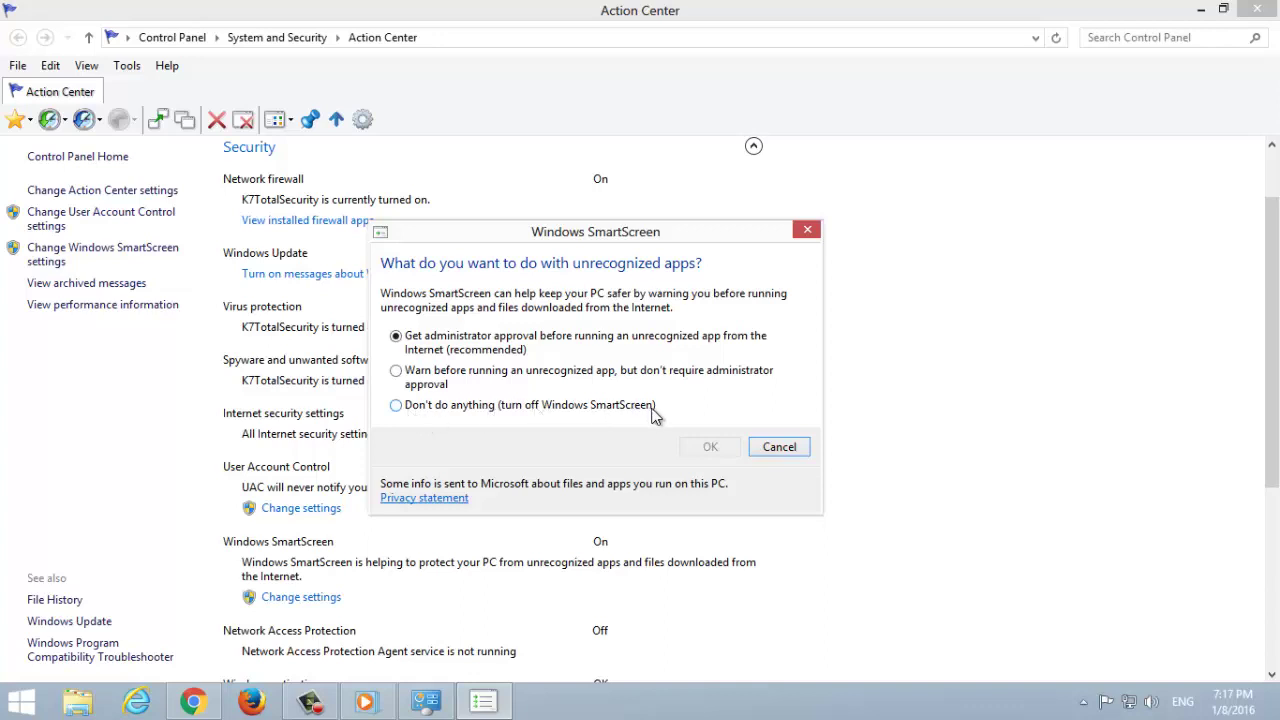
click(778, 447)
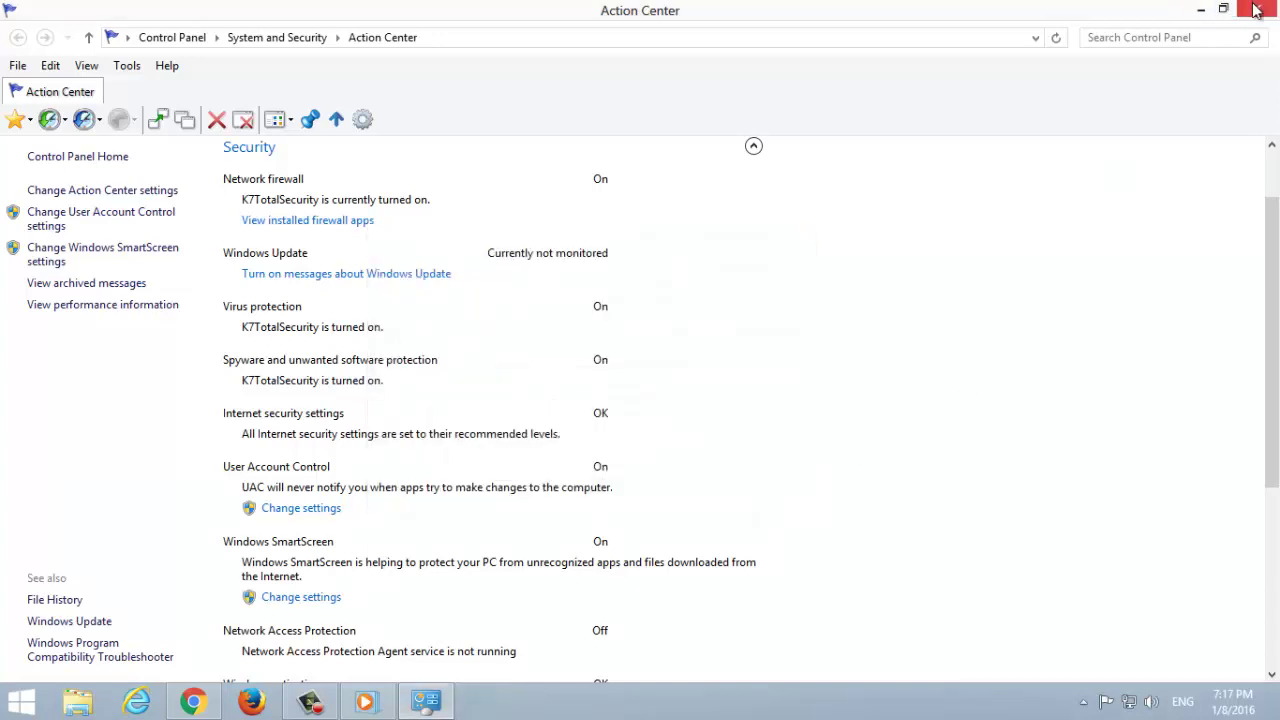
click(1256, 9)
right_click(420, 223)
click(445, 276)
right_click(443, 268)
click(463, 320)
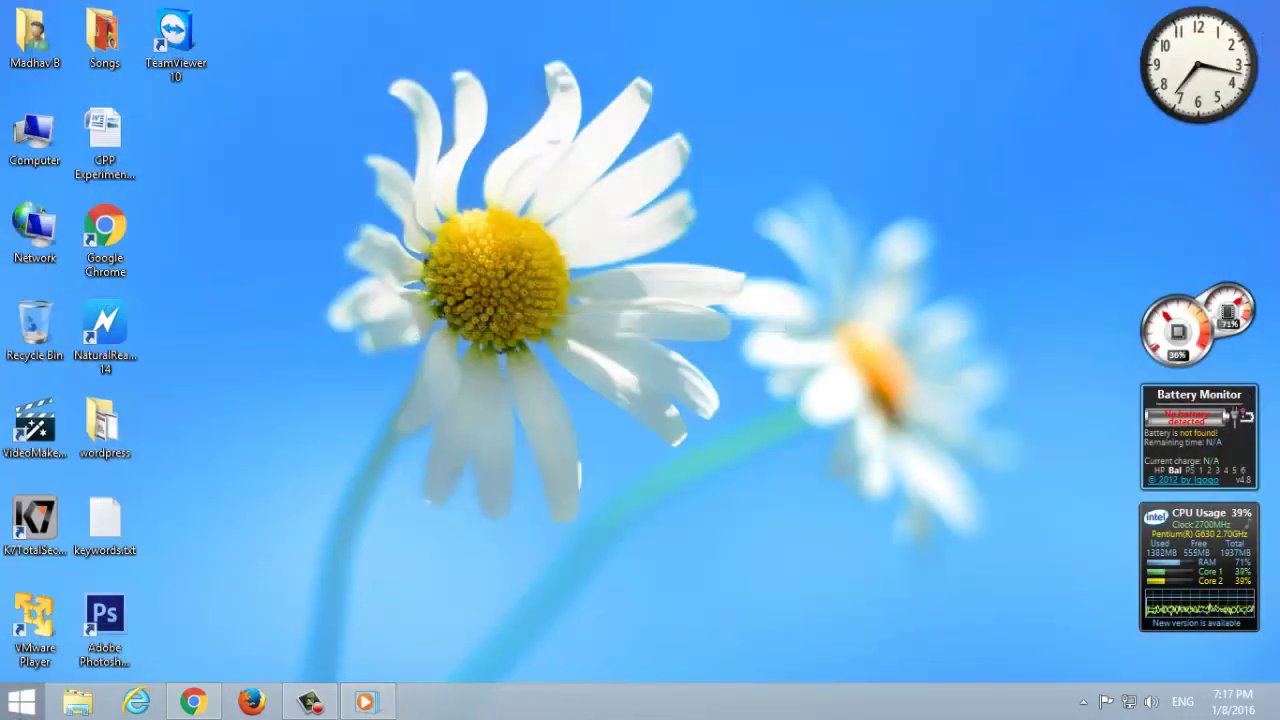
Step: Show the Start menu's power options, including Sleep and Hibernate, and return to the desktop without choosing one
click(22, 702)
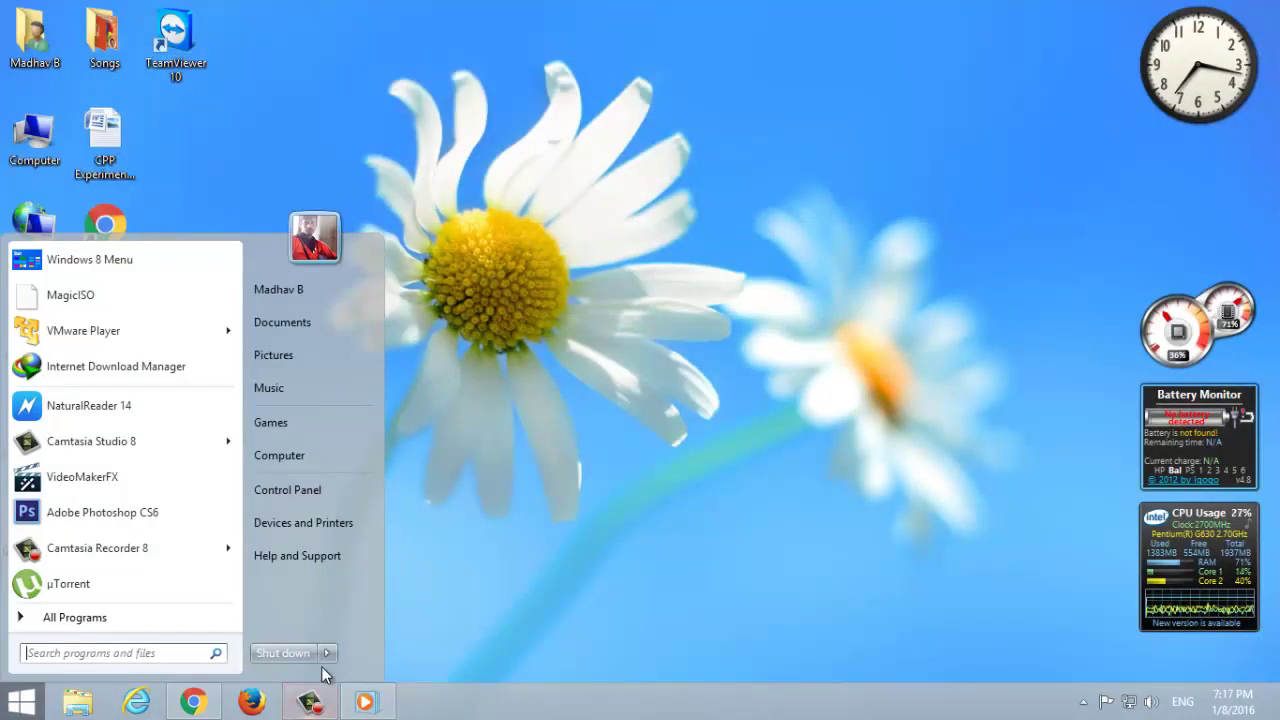
mouse_move(325, 656)
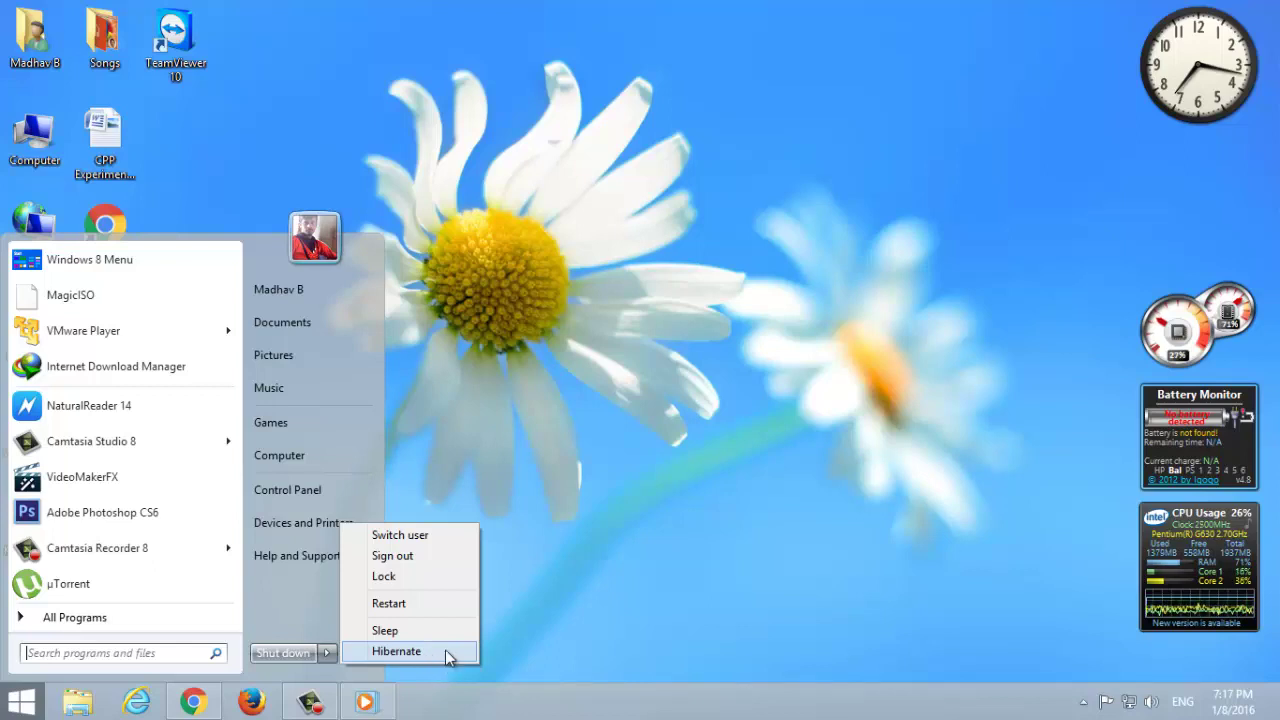
click(481, 22)
right_click(481, 22)
click(508, 78)
right_click(506, 68)
click(544, 128)
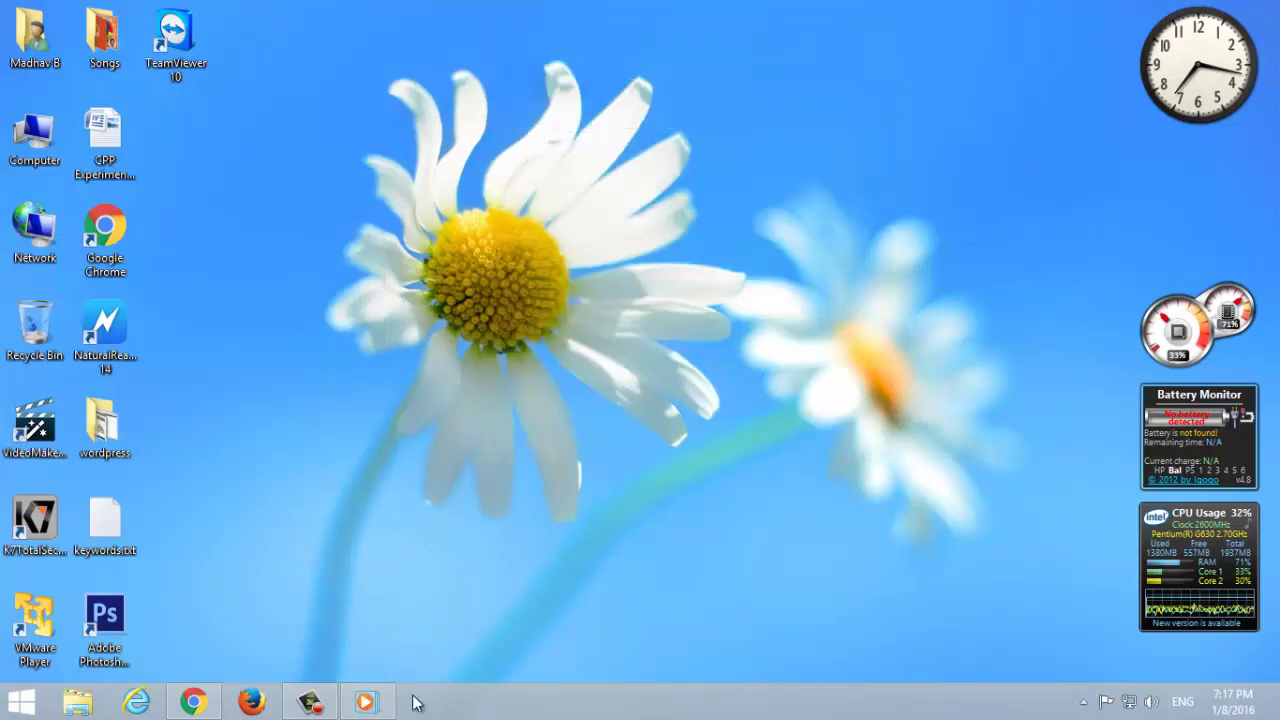
Step: Restore the Windows Media Player window, move it higher on the desktop, and switch it to the library view
click(366, 703)
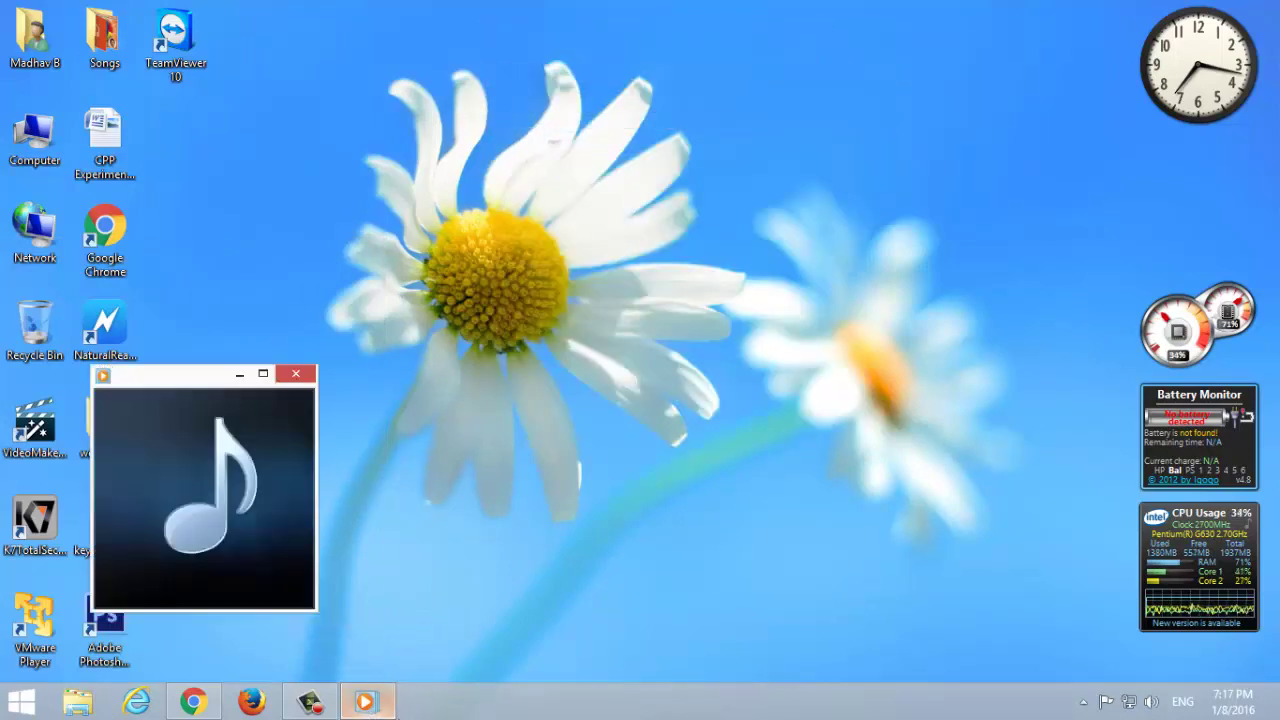
drag(281, 466, 323, 350)
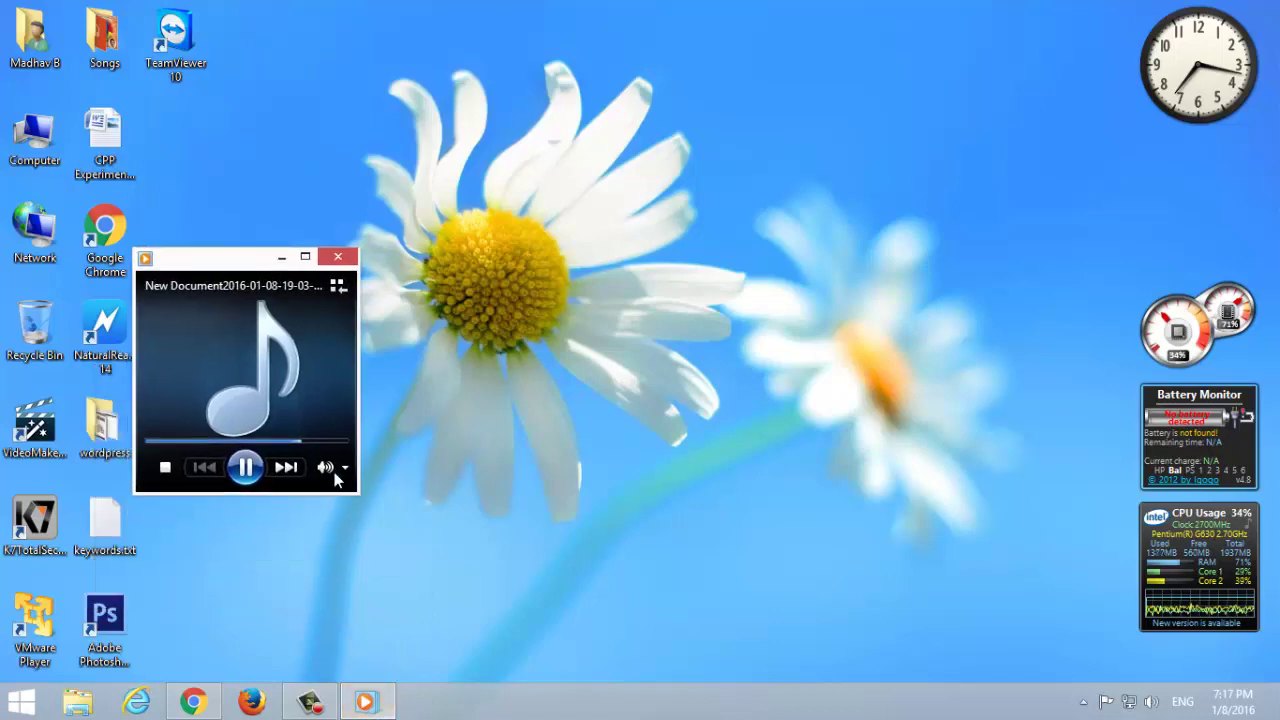
click(338, 285)
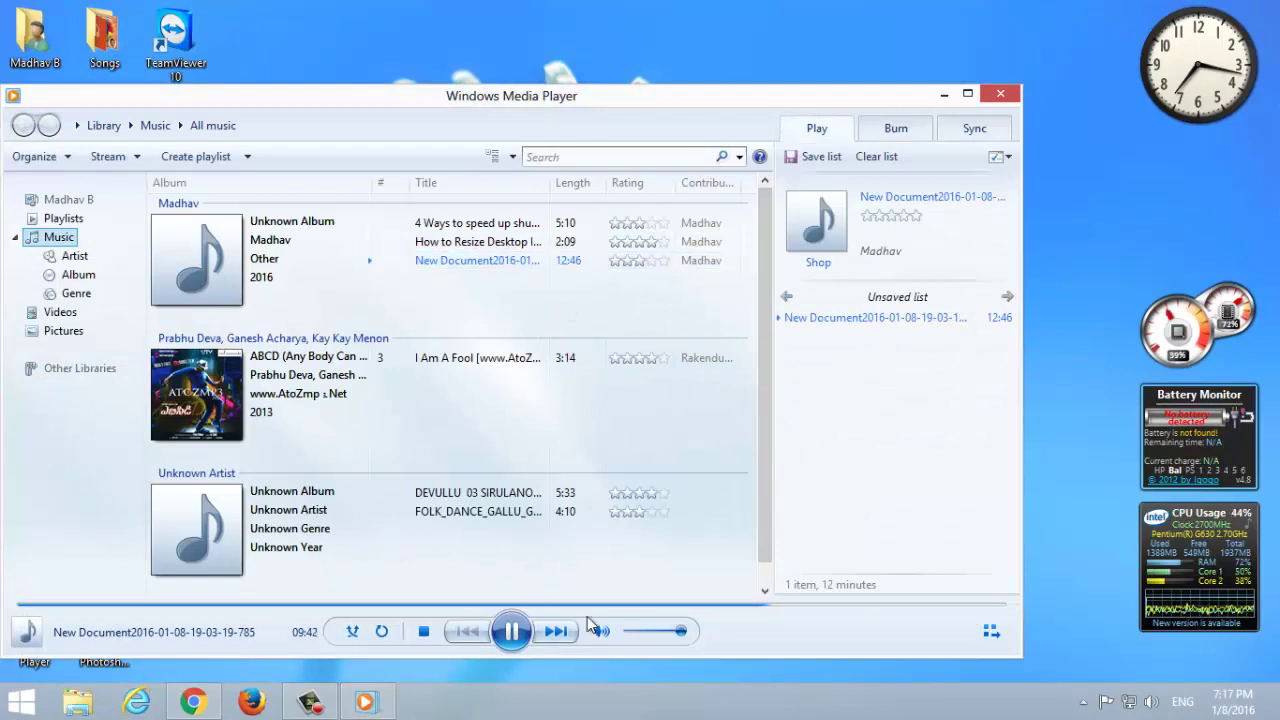
Step: Look at the player's Burn and Sync lists, and minimize Windows Media Player
click(893, 128)
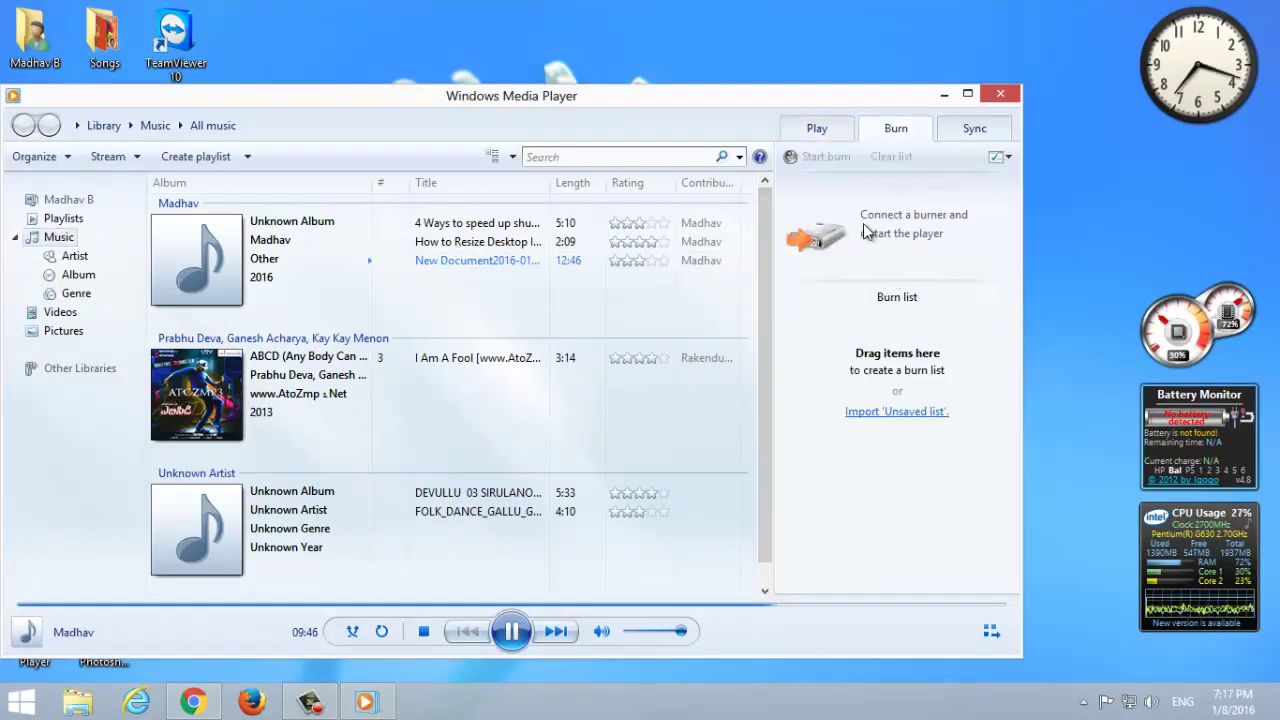
click(975, 130)
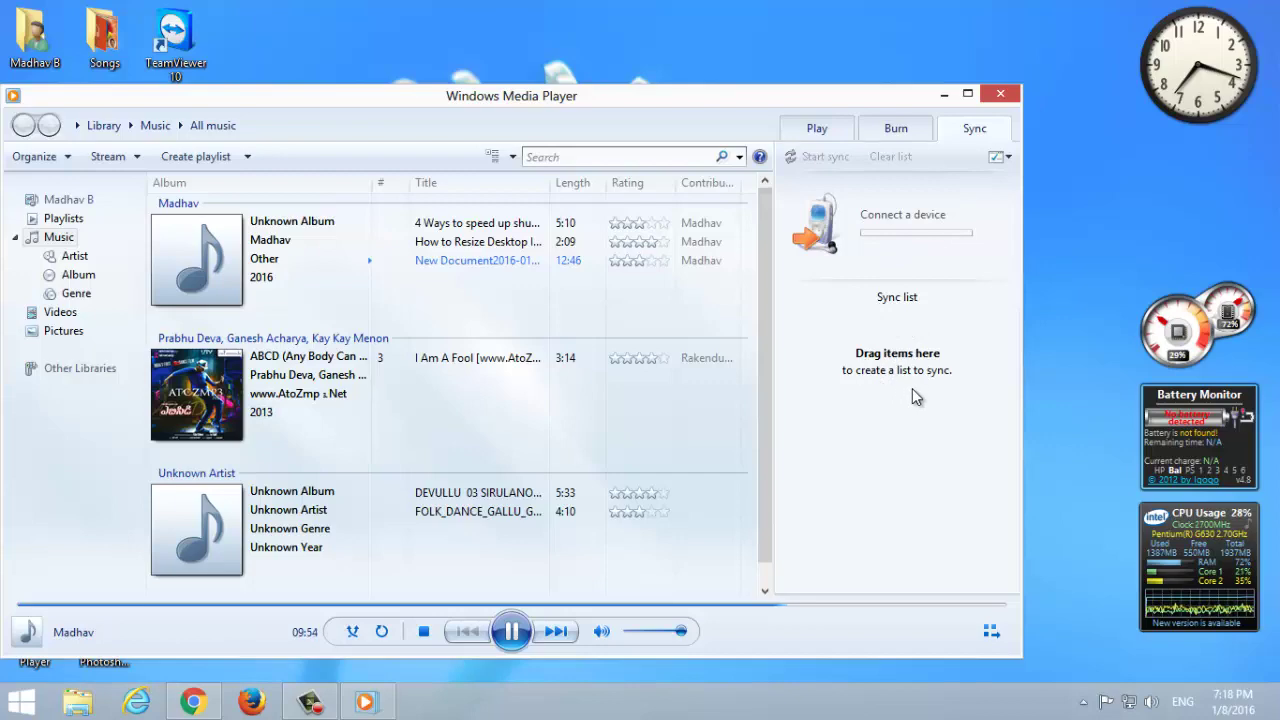
click(945, 97)
right_click(788, 101)
click(806, 158)
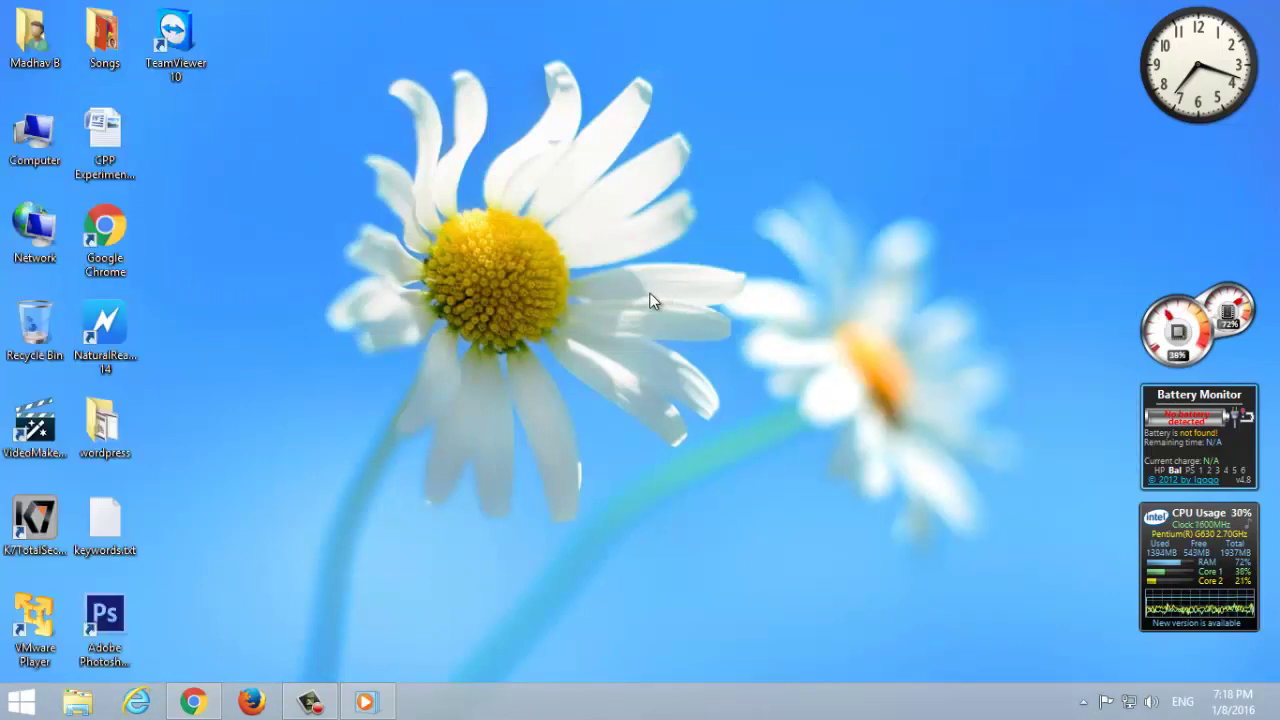
Step: Open the Local Group Policy Editor by running GPEDIT.MSC from the Run dialog
click(8, 713)
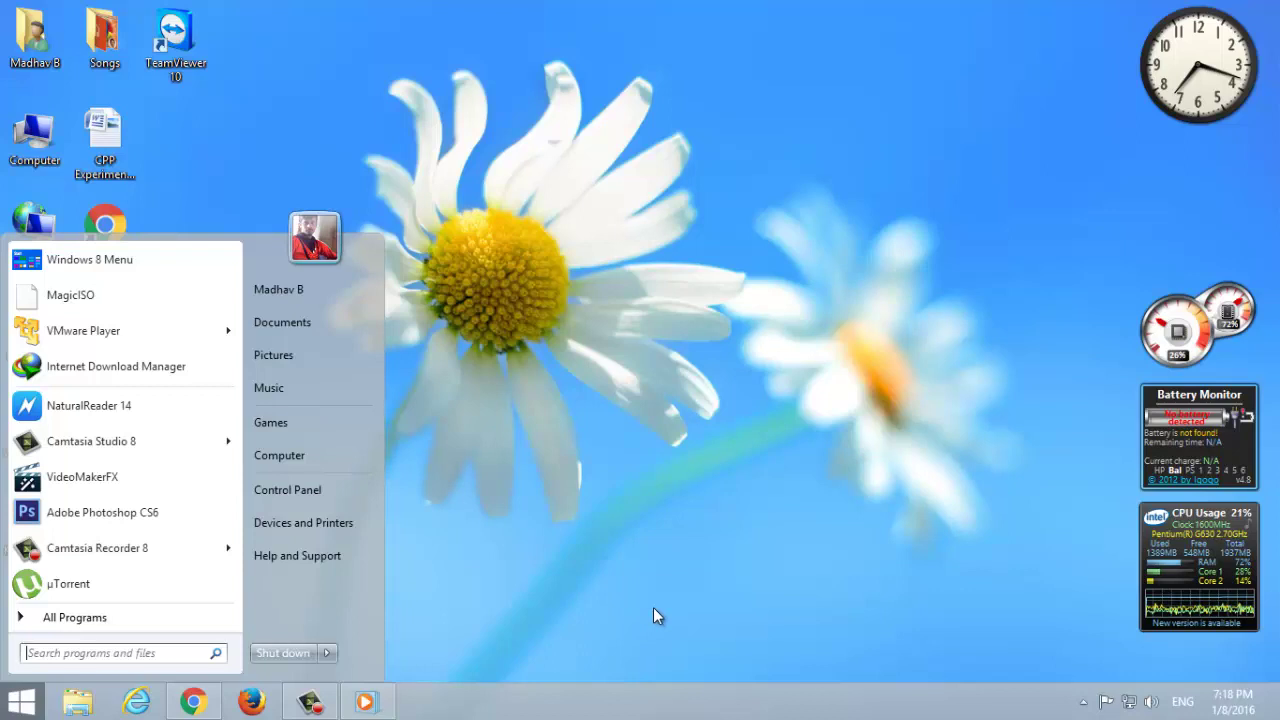
key(Escape)
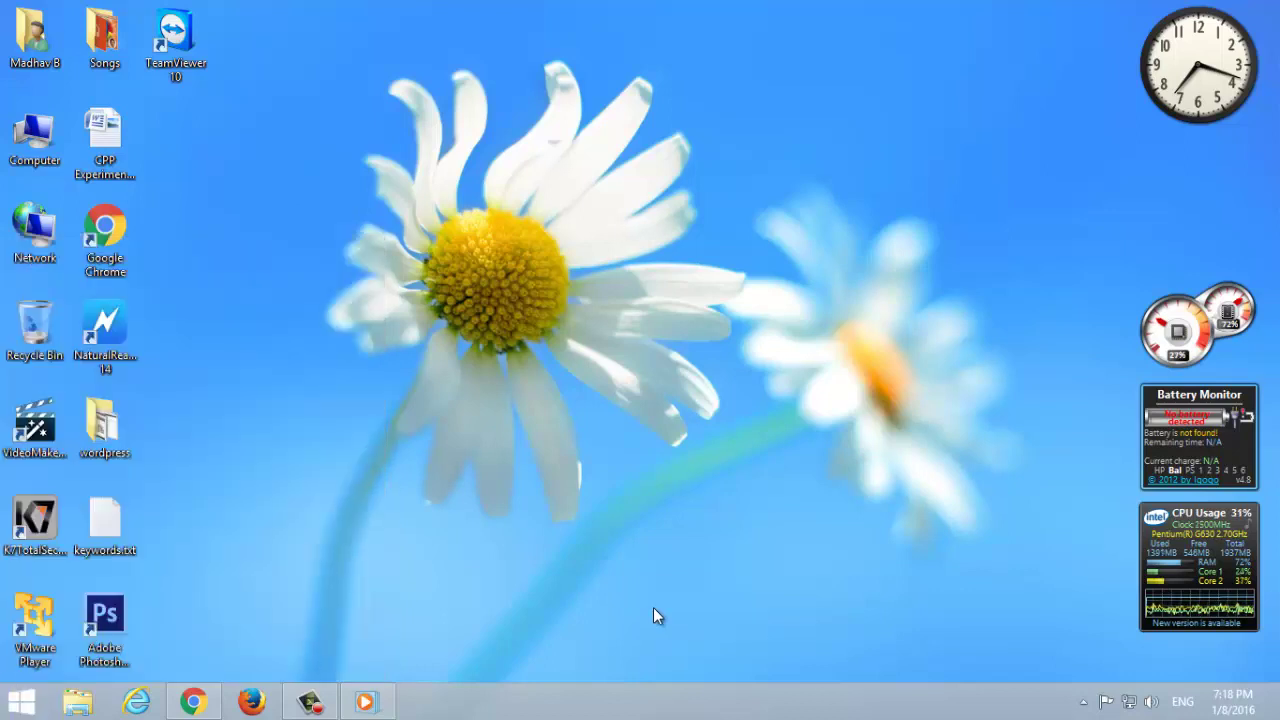
key(super+r)
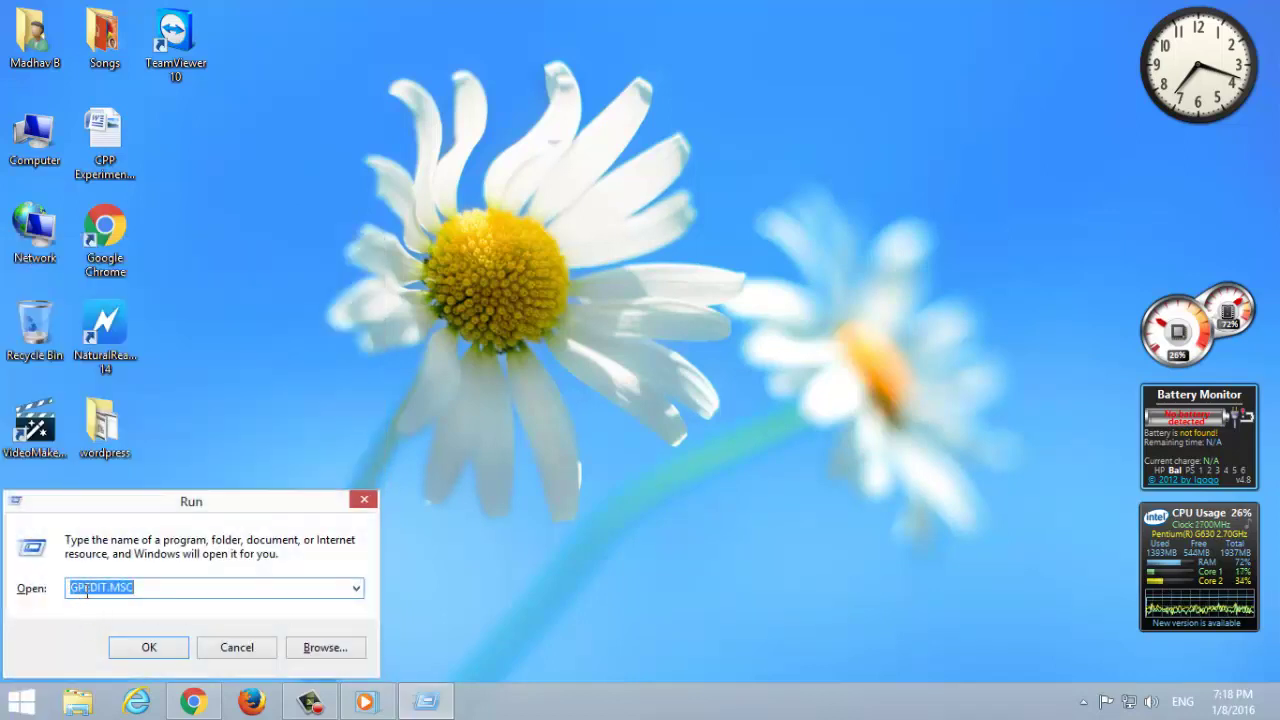
click(151, 589)
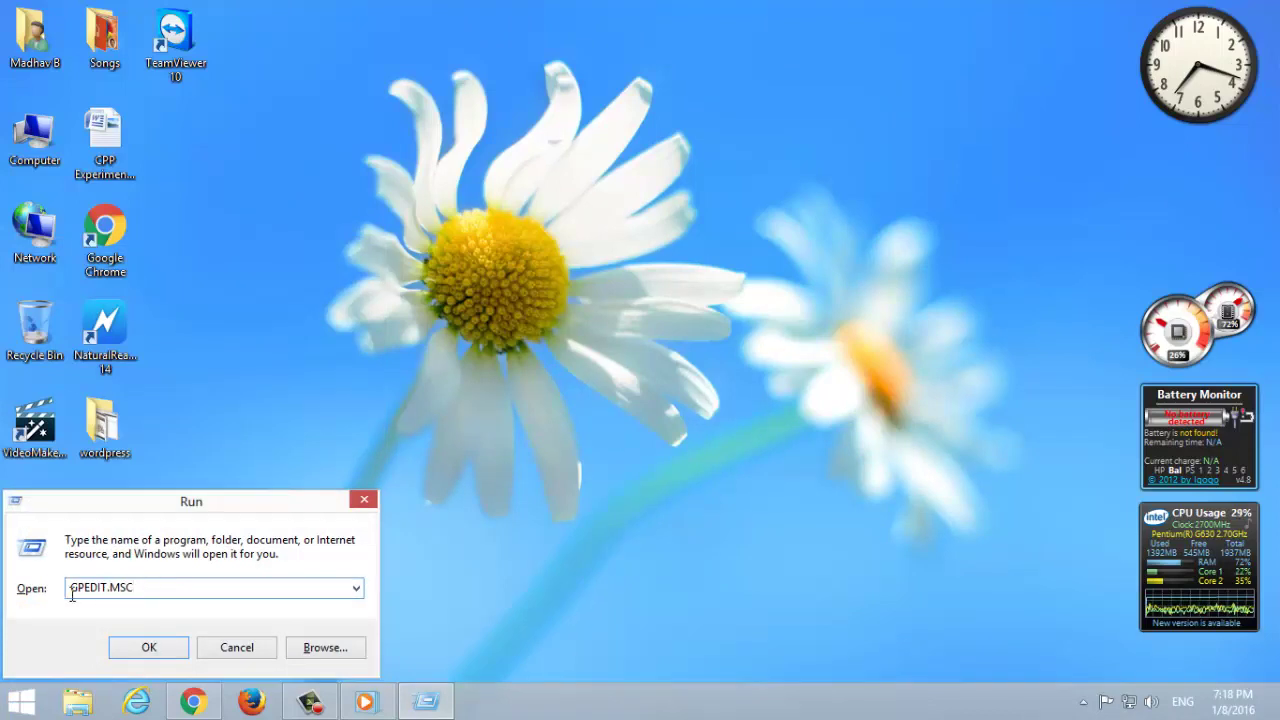
click(148, 647)
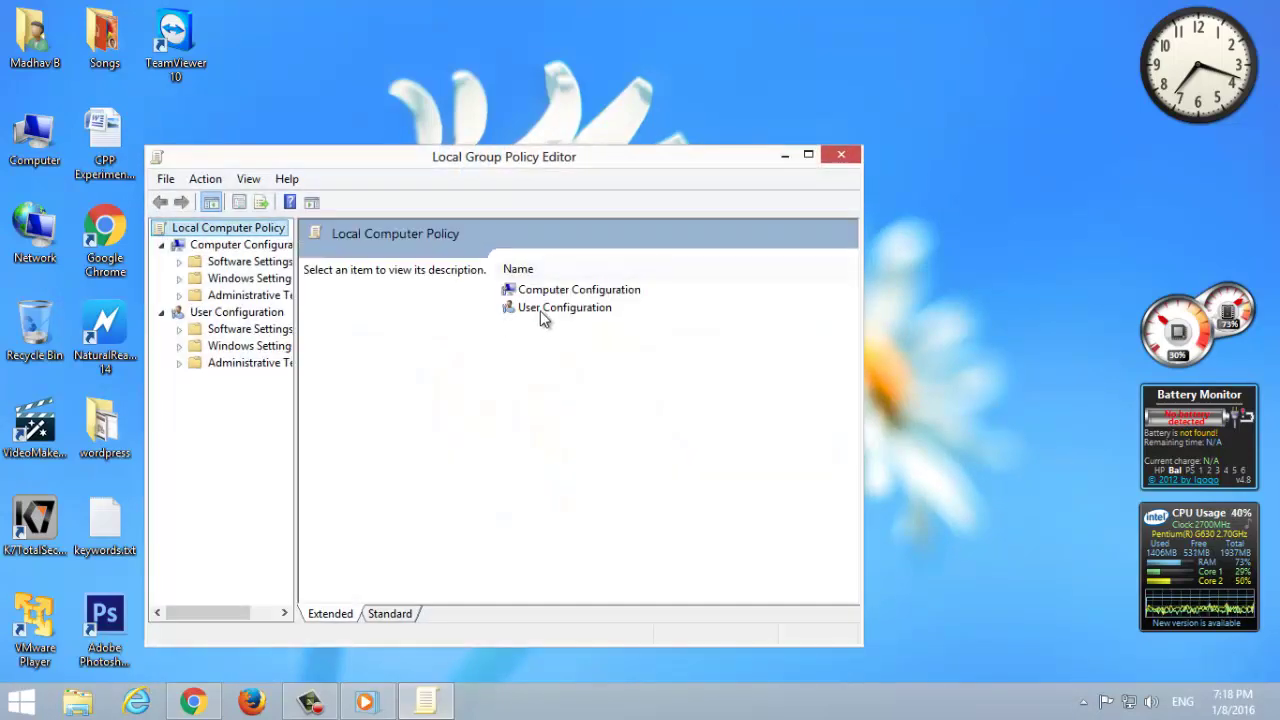
Step: Enable the "Add Search Internet link to Start Menu" policy under User Configuration, Administrative Templates, Start Menu and Taskbar, and close the editor
double_click(541, 310)
double_click(556, 326)
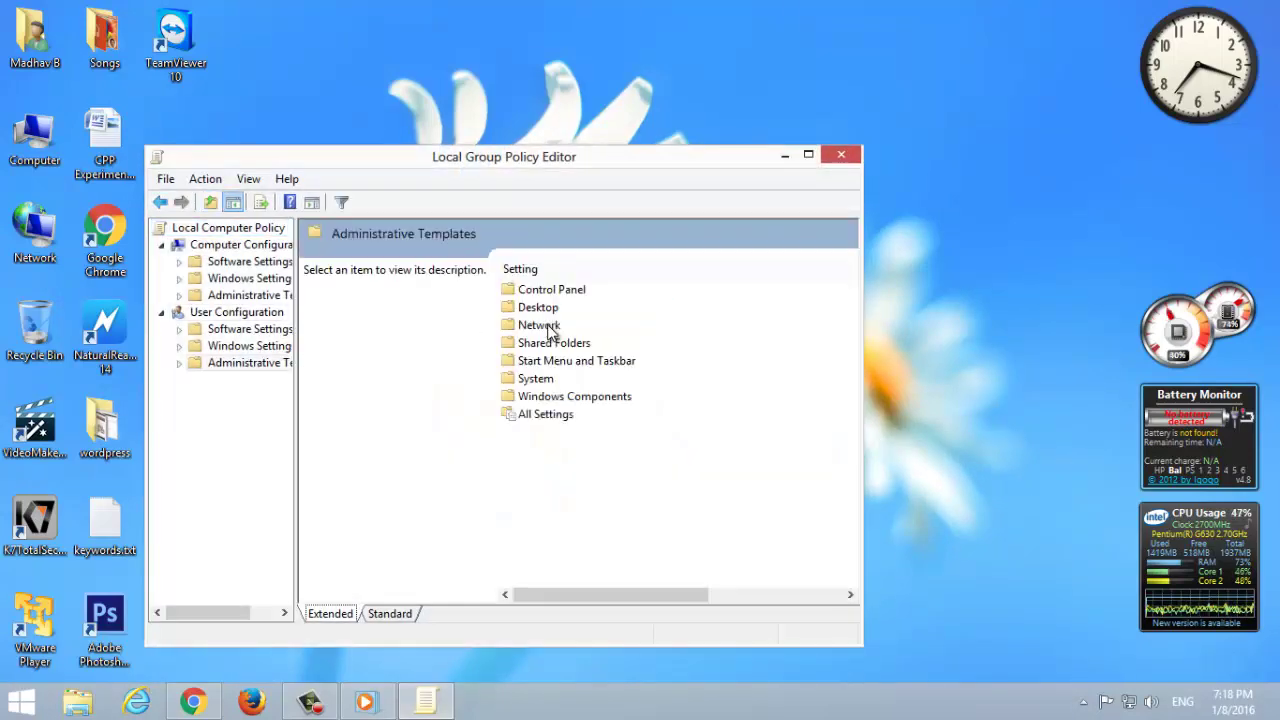
double_click(558, 362)
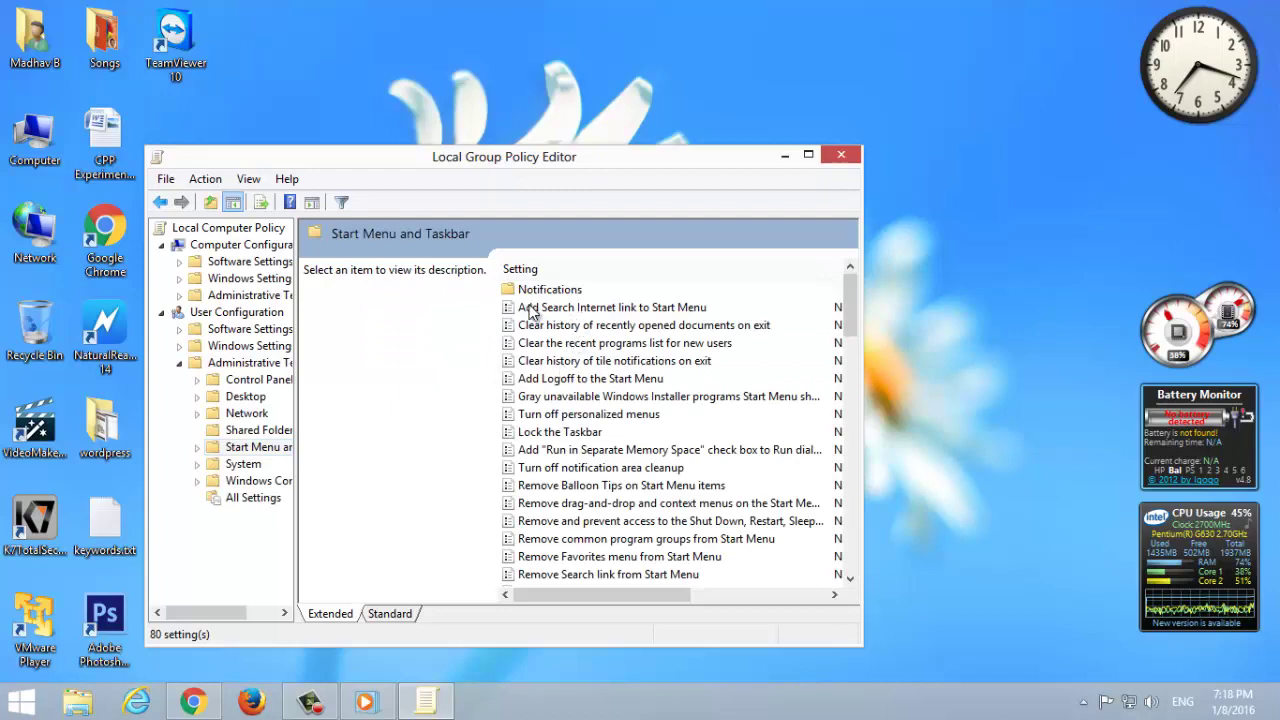
double_click(668, 316)
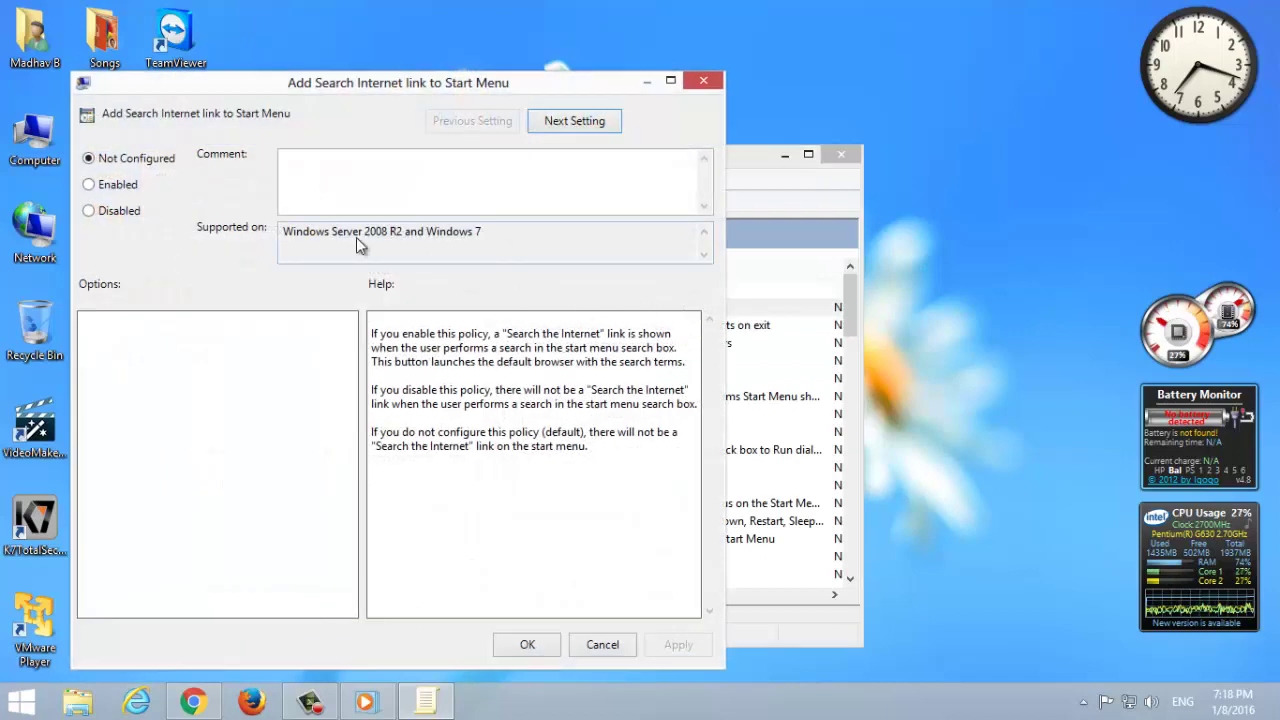
click(90, 184)
click(676, 642)
click(533, 642)
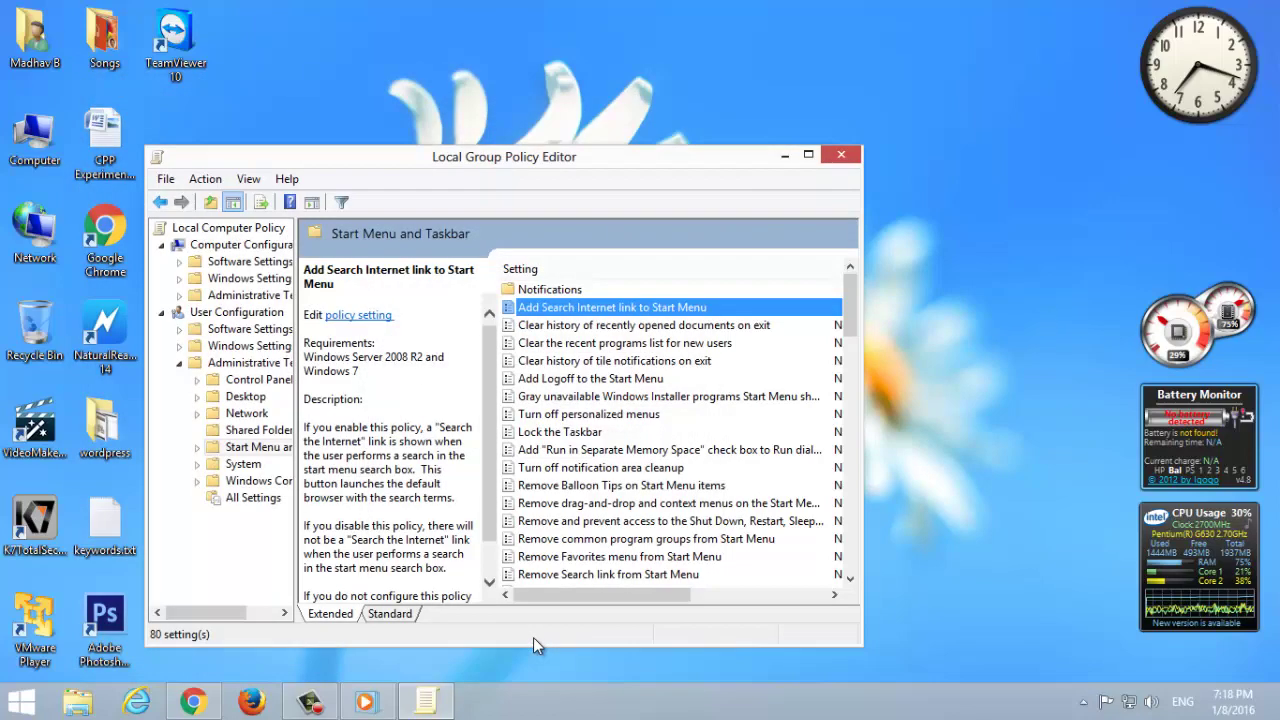
click(848, 157)
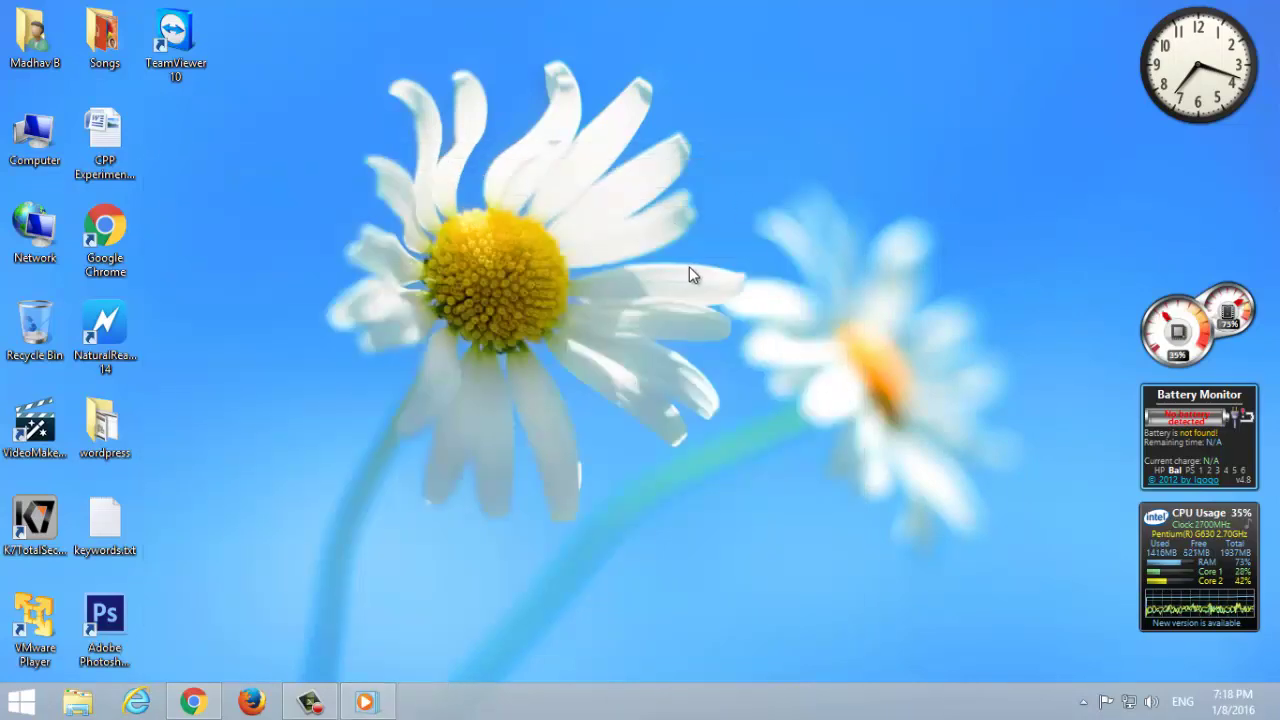
Step: Search the Start menu for "recovery", open Create a recovery drive, and dismiss the USB detection prompt without scanning
click(24, 702)
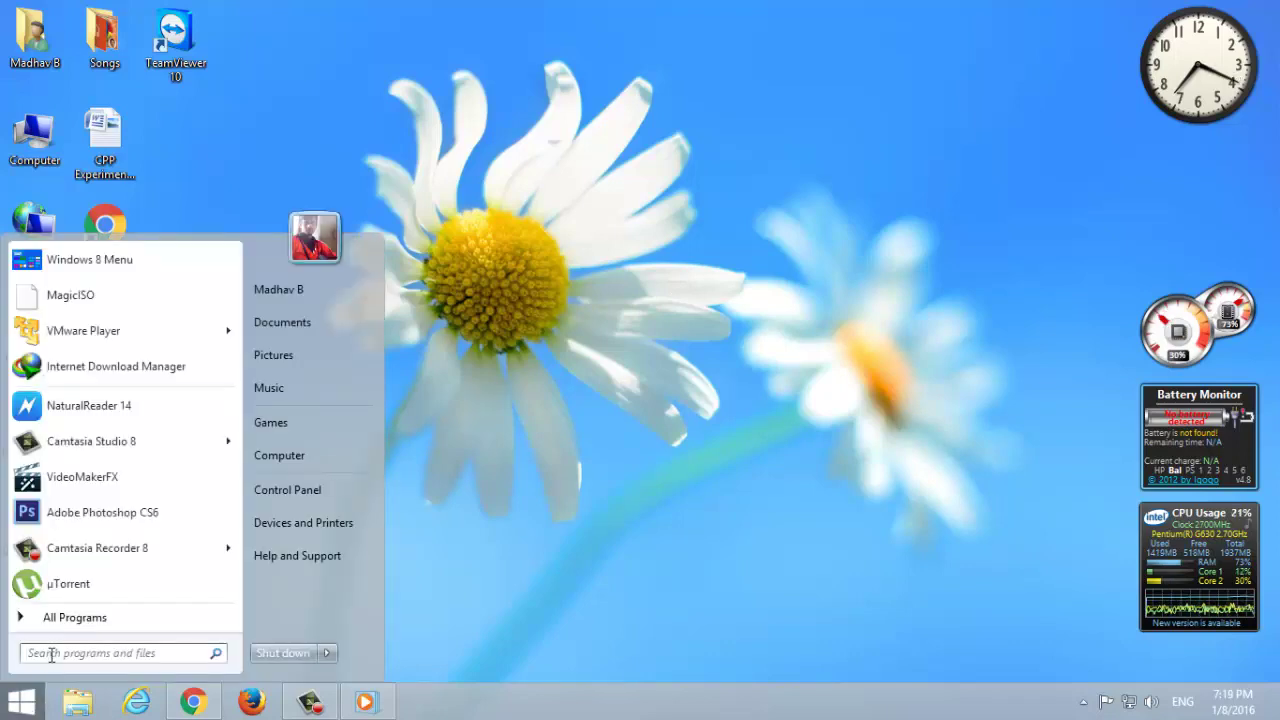
text(rec)
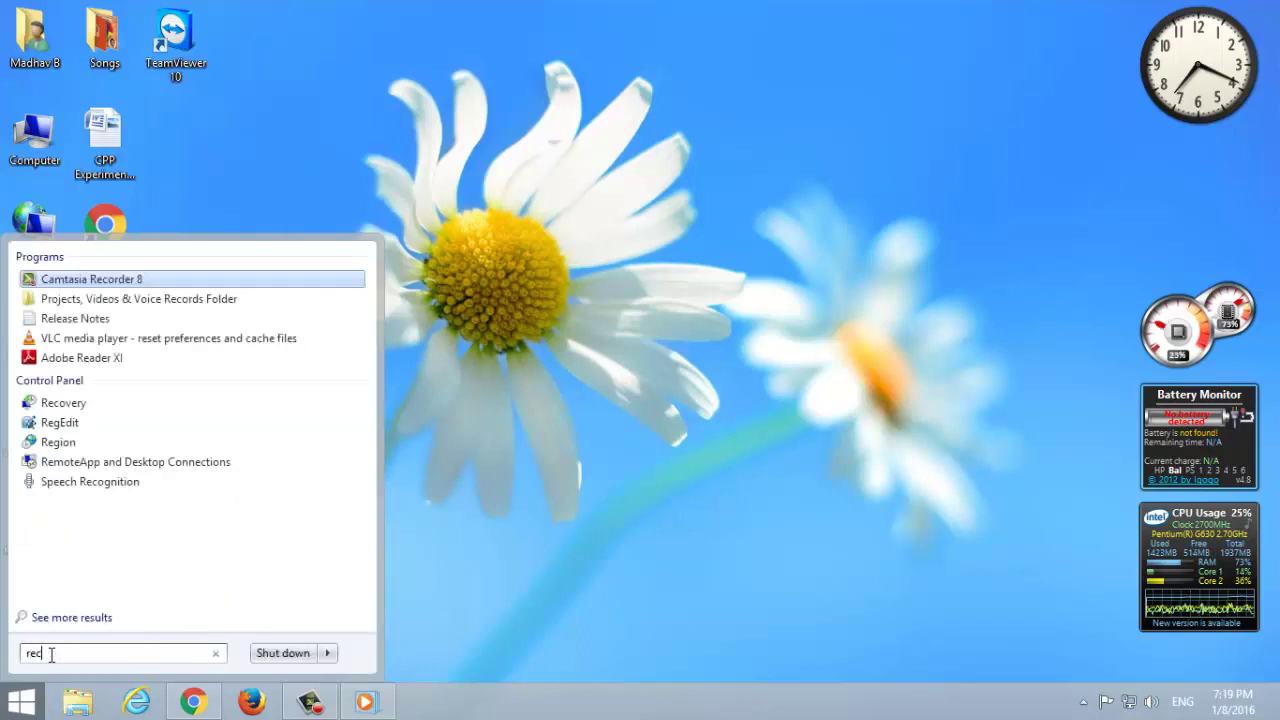
text(over)
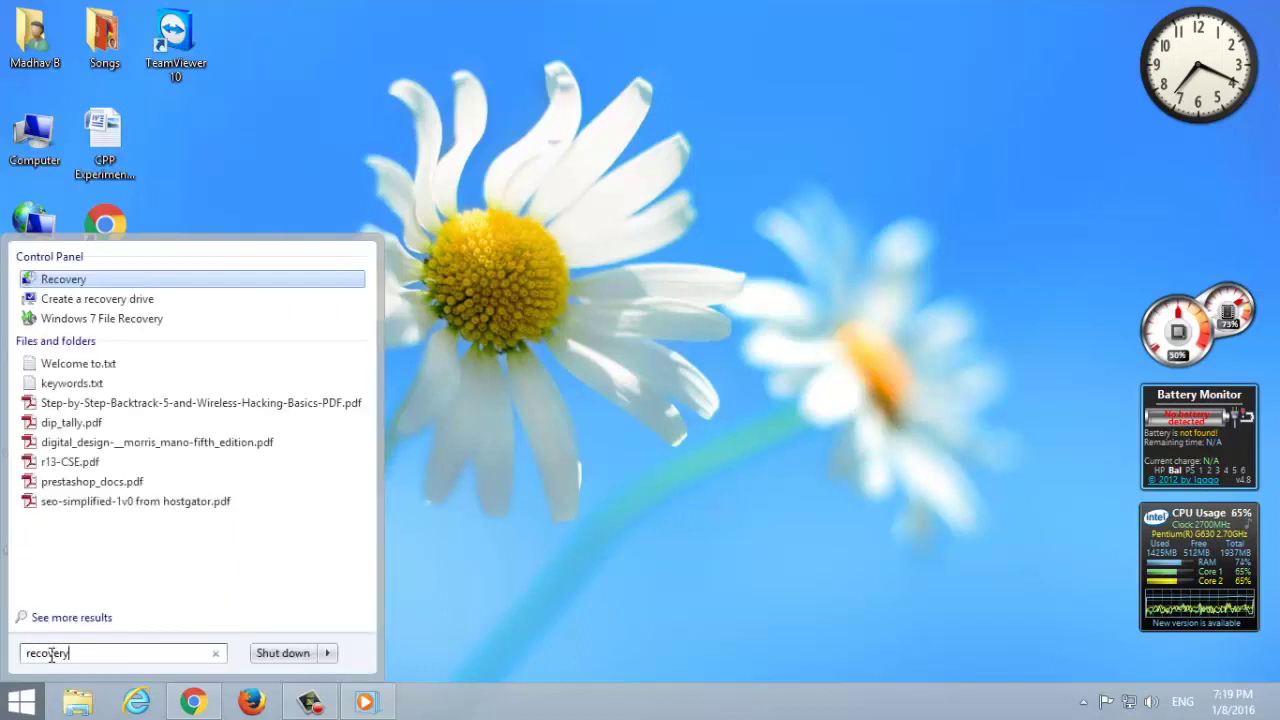
text(y)
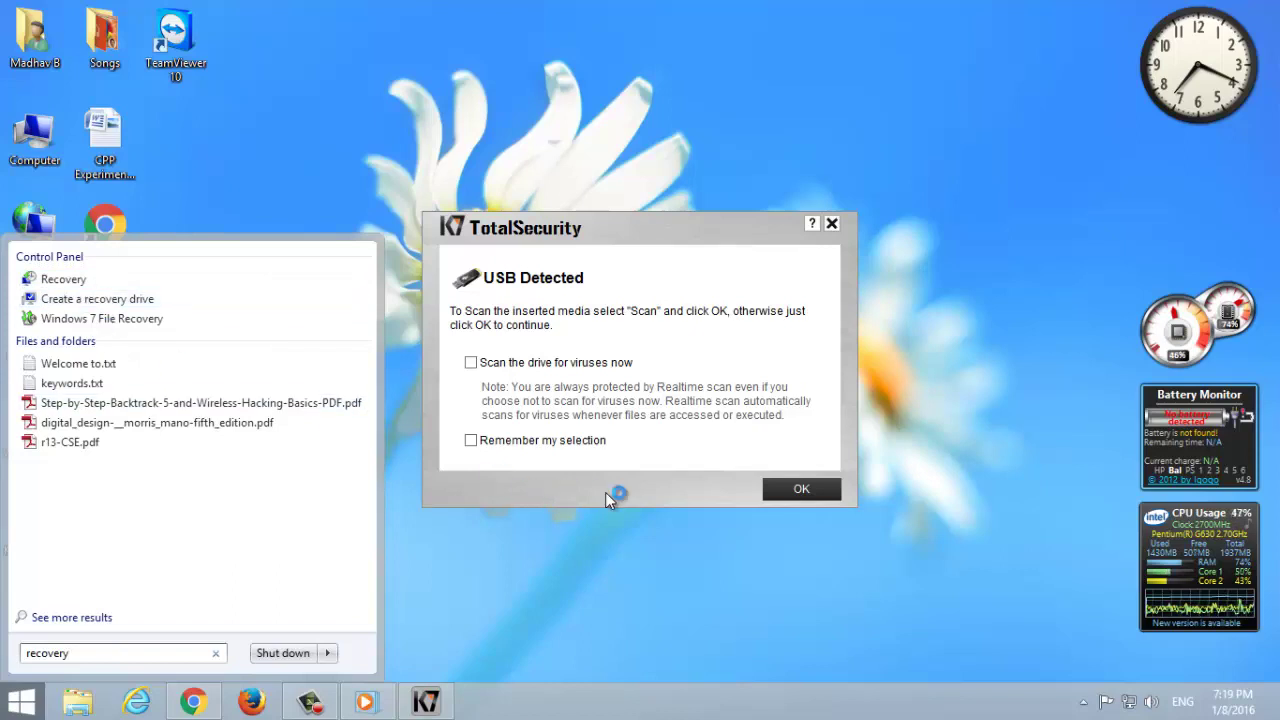
click(801, 489)
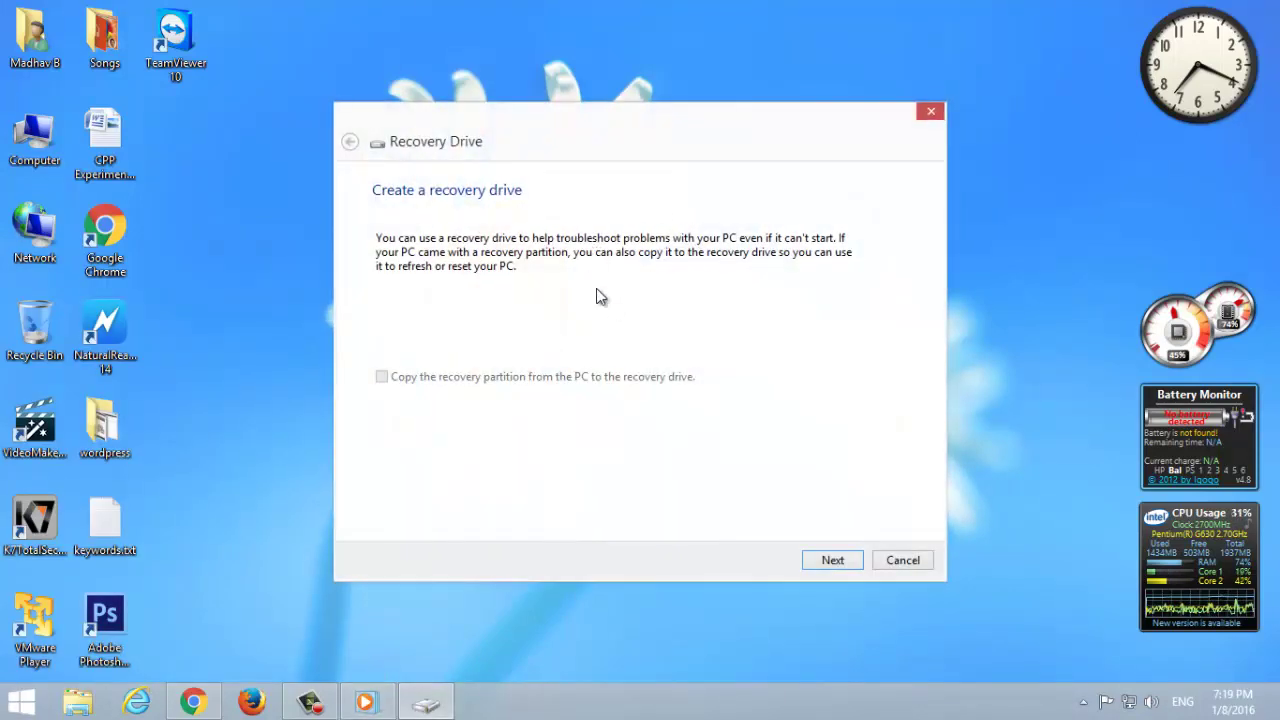
Step: Go through the Recovery Drive wizard with USB drive J: selected, cancel before creating the drive, and return to the desktop
click(831, 561)
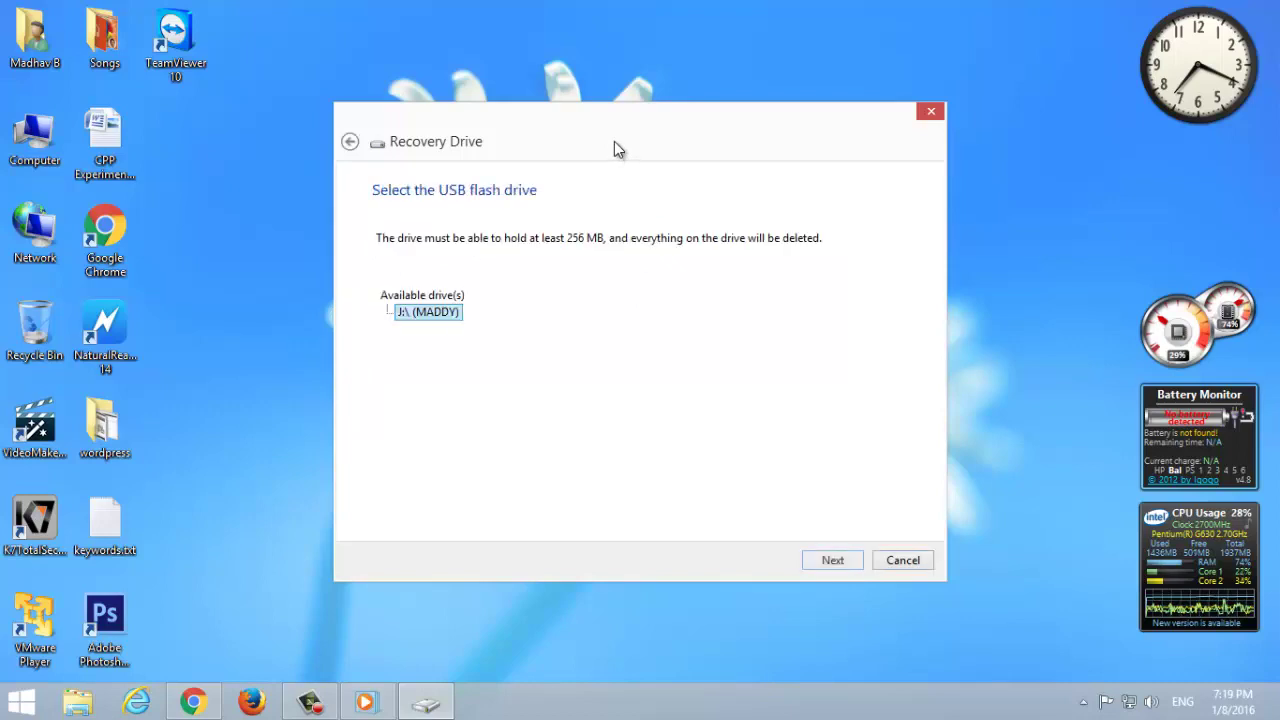
click(839, 564)
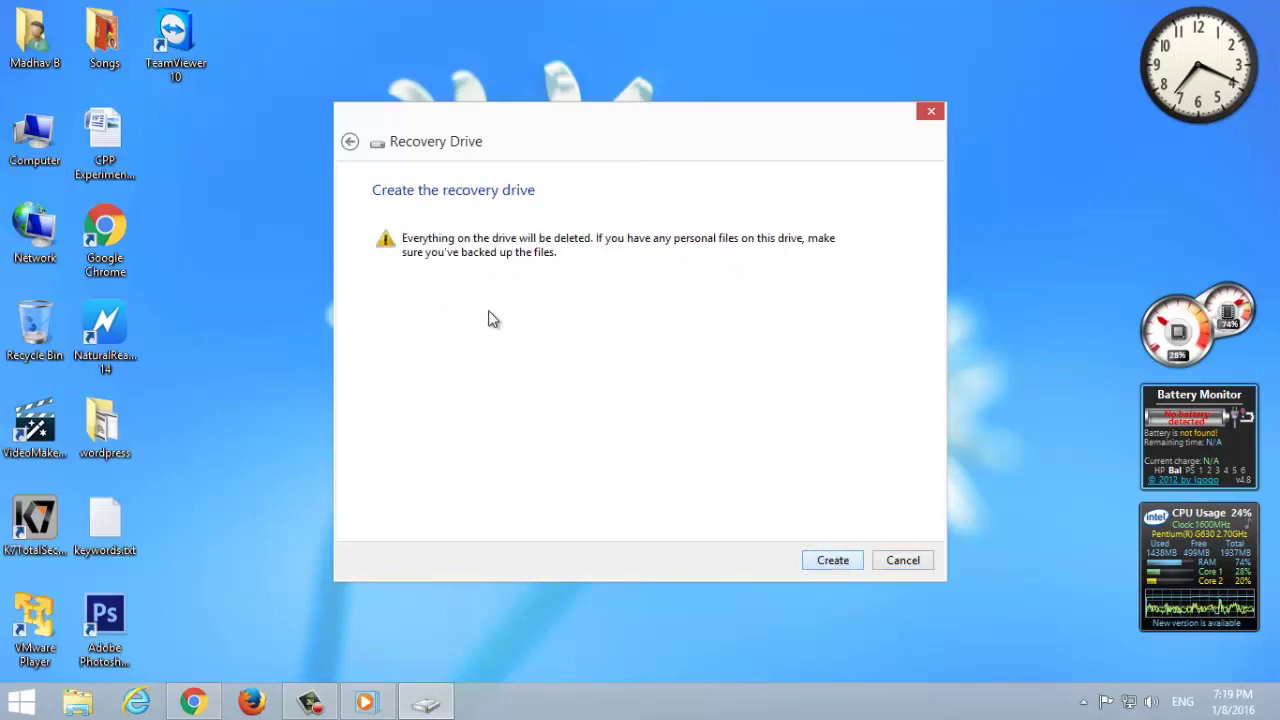
click(905, 562)
right_click(712, 263)
click(748, 317)
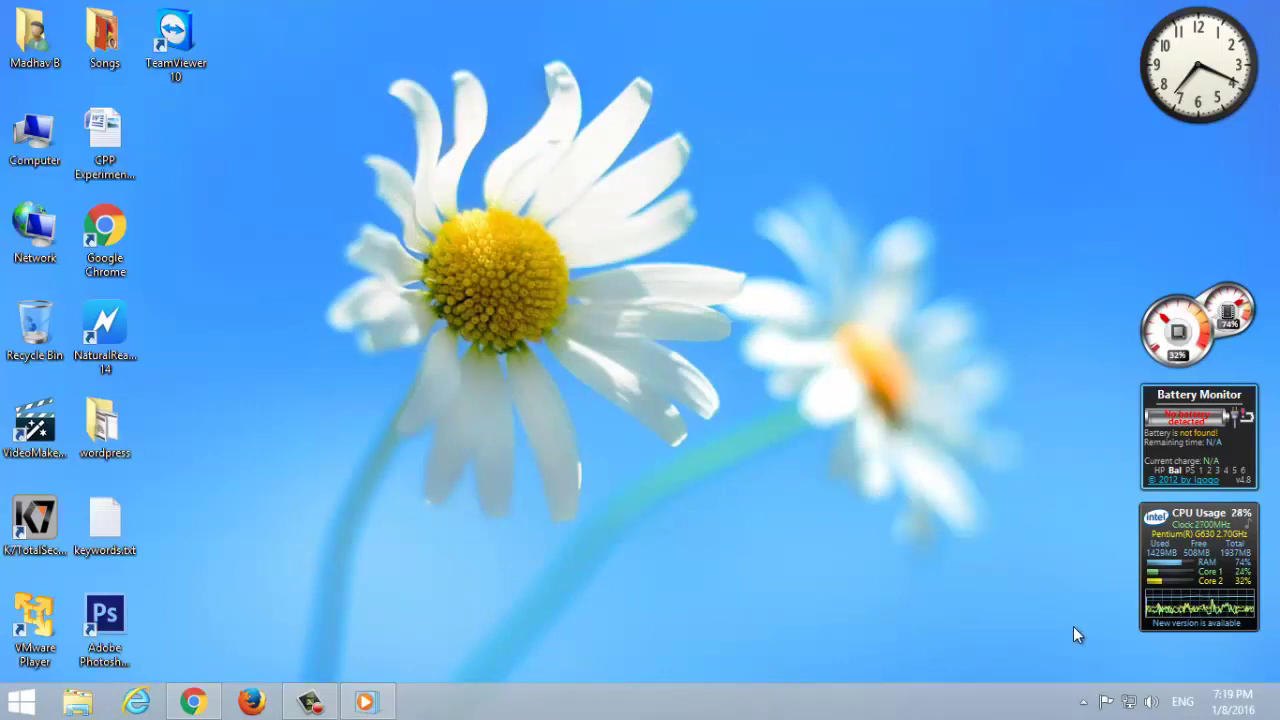
Step: Show the per-application volume controls in the Volume Mixer, try the Speakers slider, and close the mixer
click(1153, 704)
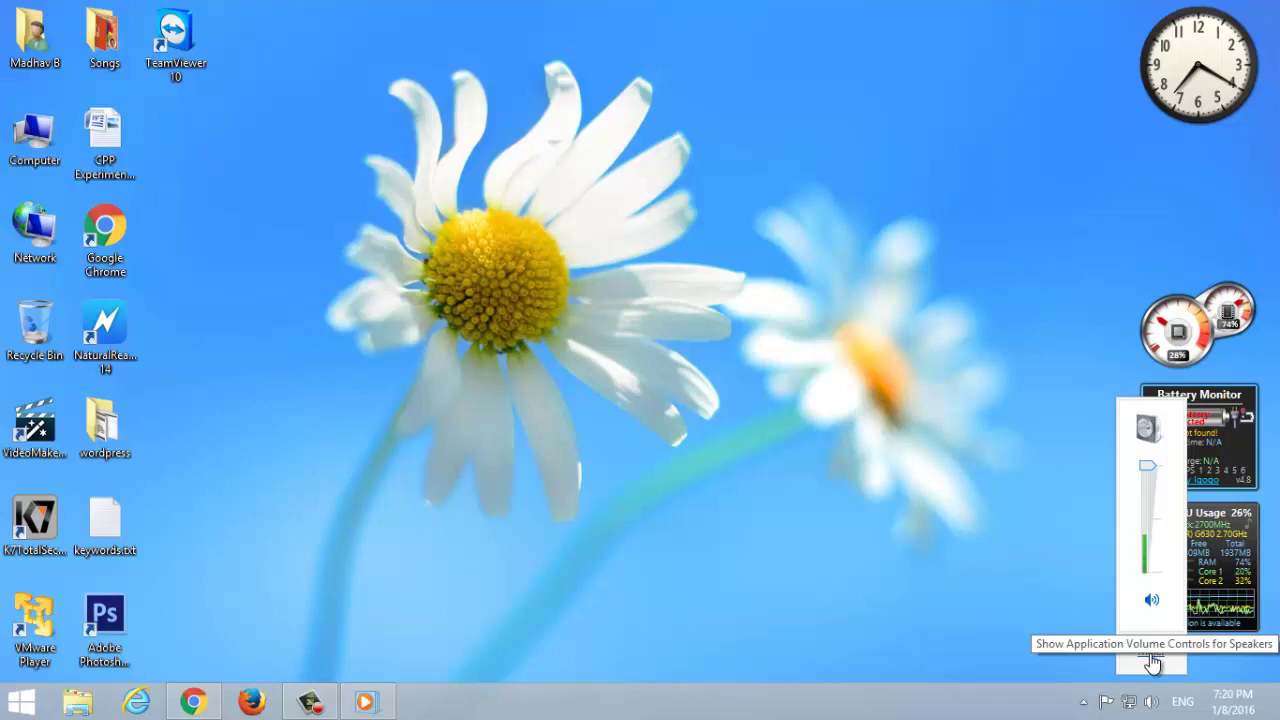
click(1152, 662)
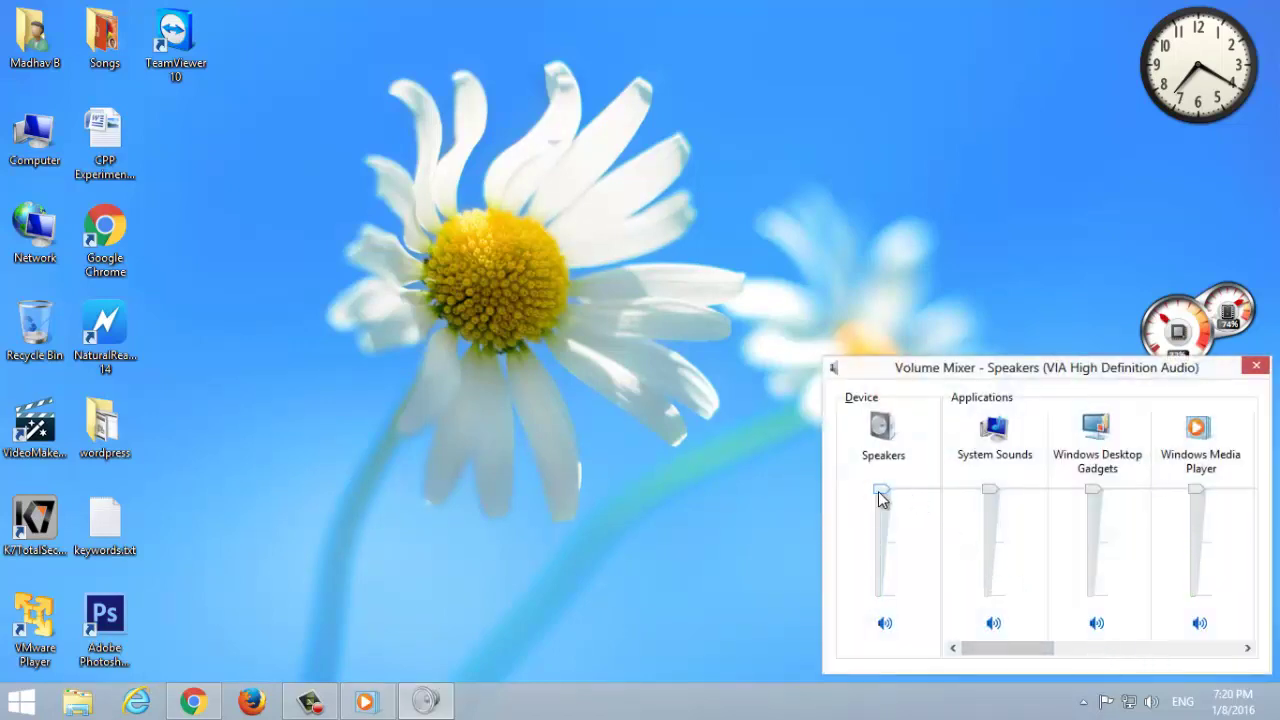
drag(880, 490, 988, 489)
mouse_move(884, 491)
mouse_down()
mouse_move(886, 547)
mouse_move(889, 491)
mouse_up()
click(1255, 368)
right_click(428, 95)
click(470, 148)
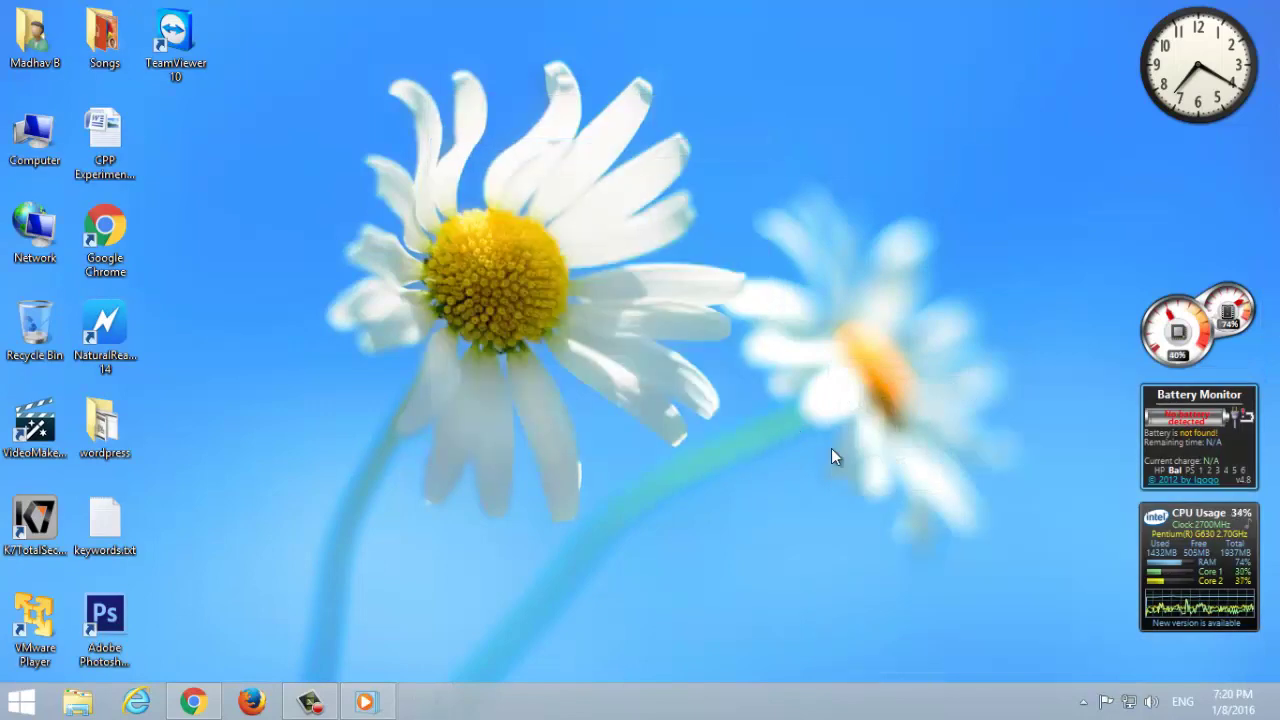
Step: Open the Notification Area Icons settings, view the behavior options for Action Center, and cancel without changing them
click(1084, 703)
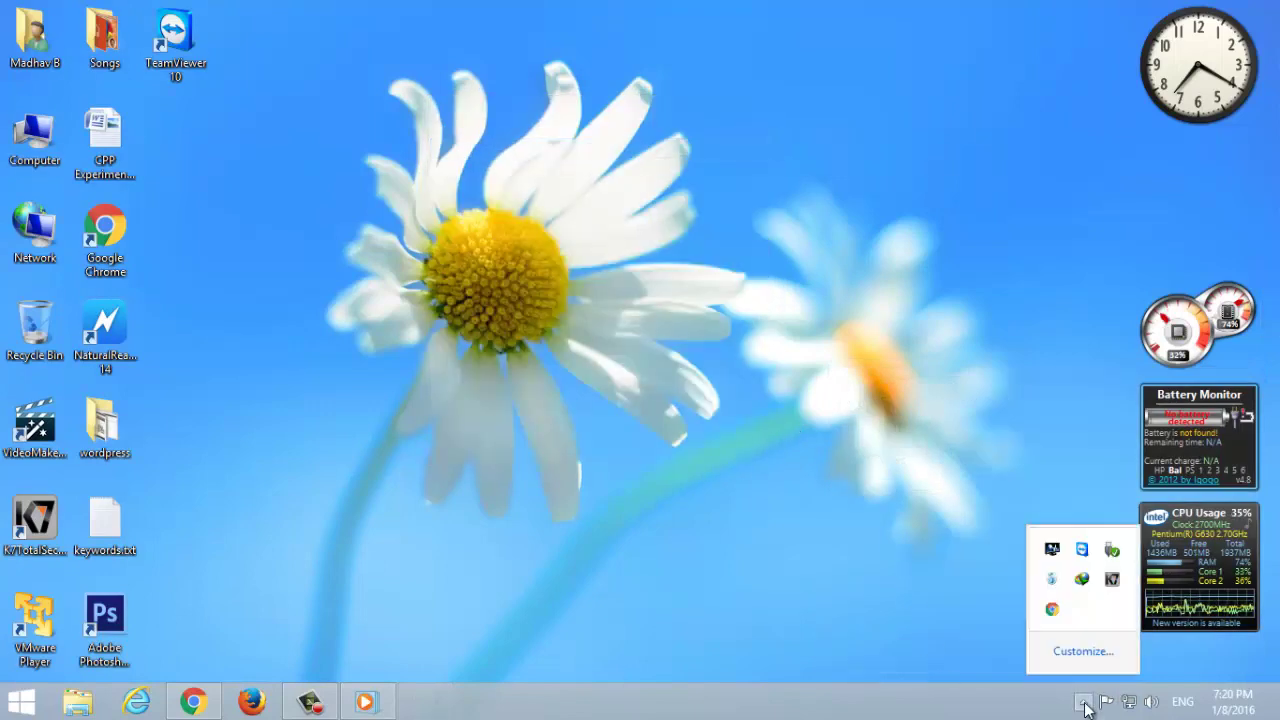
click(1083, 652)
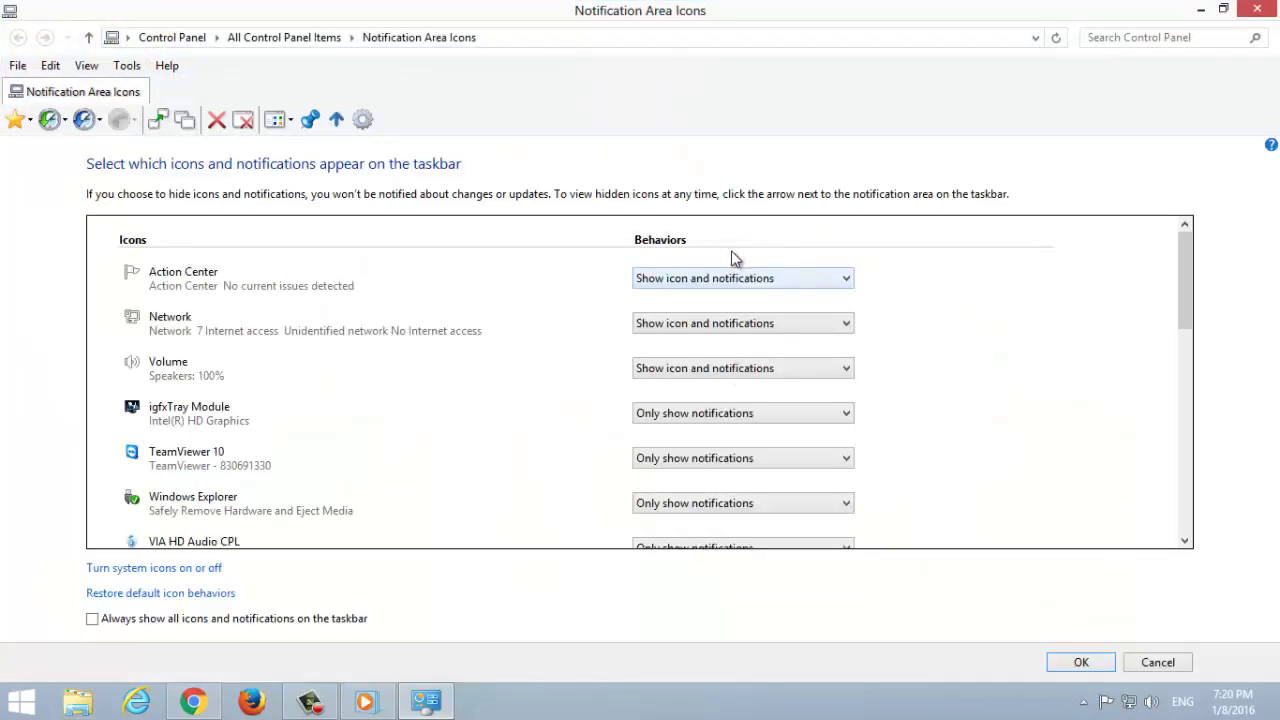
click(728, 281)
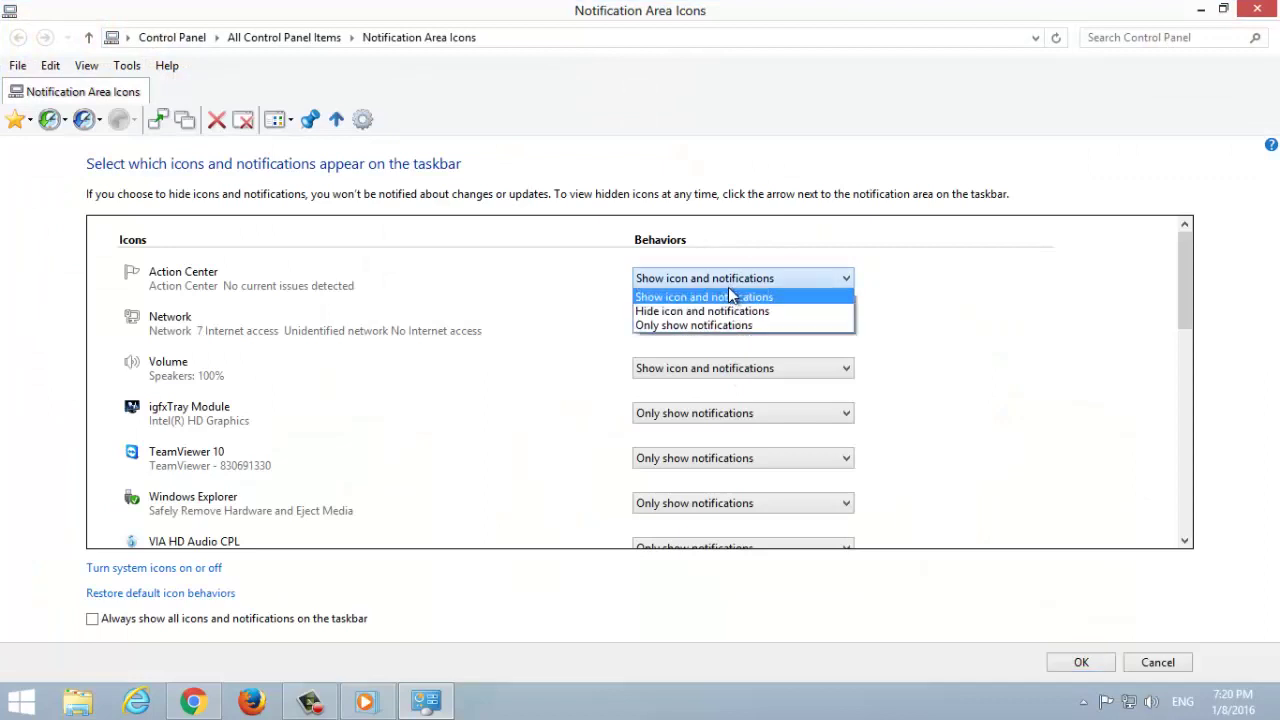
click(994, 409)
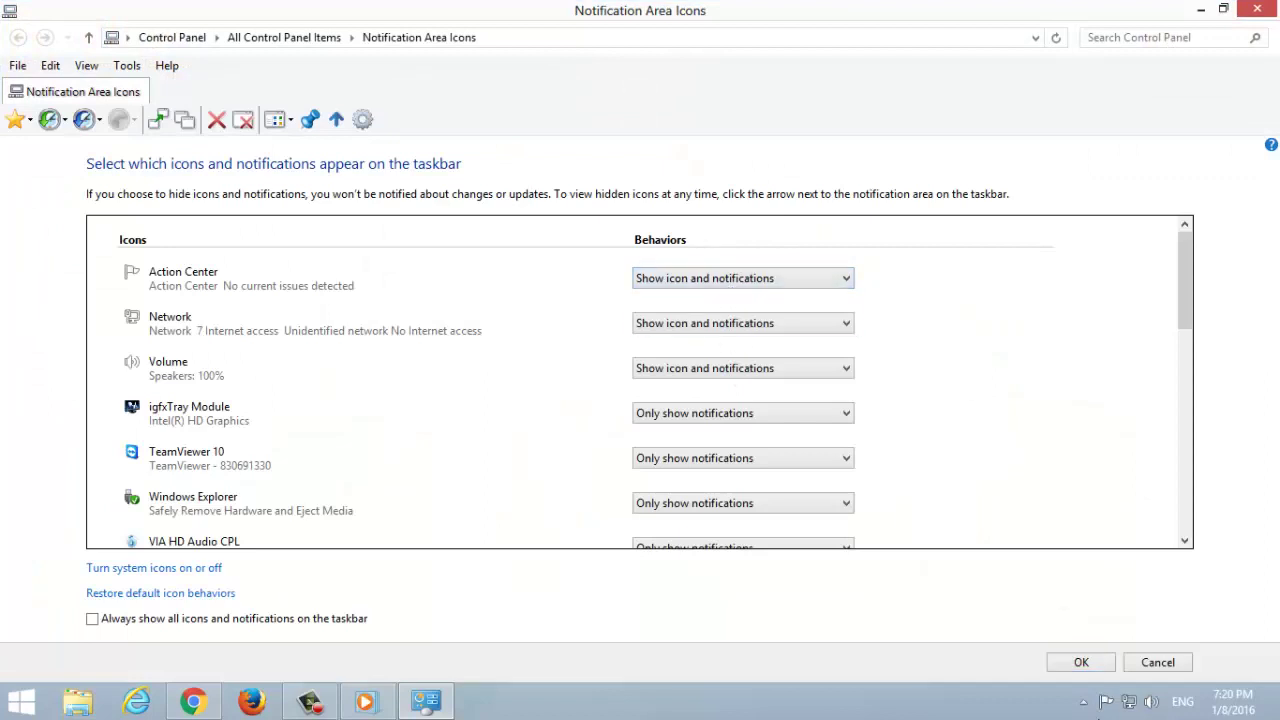
click(1156, 663)
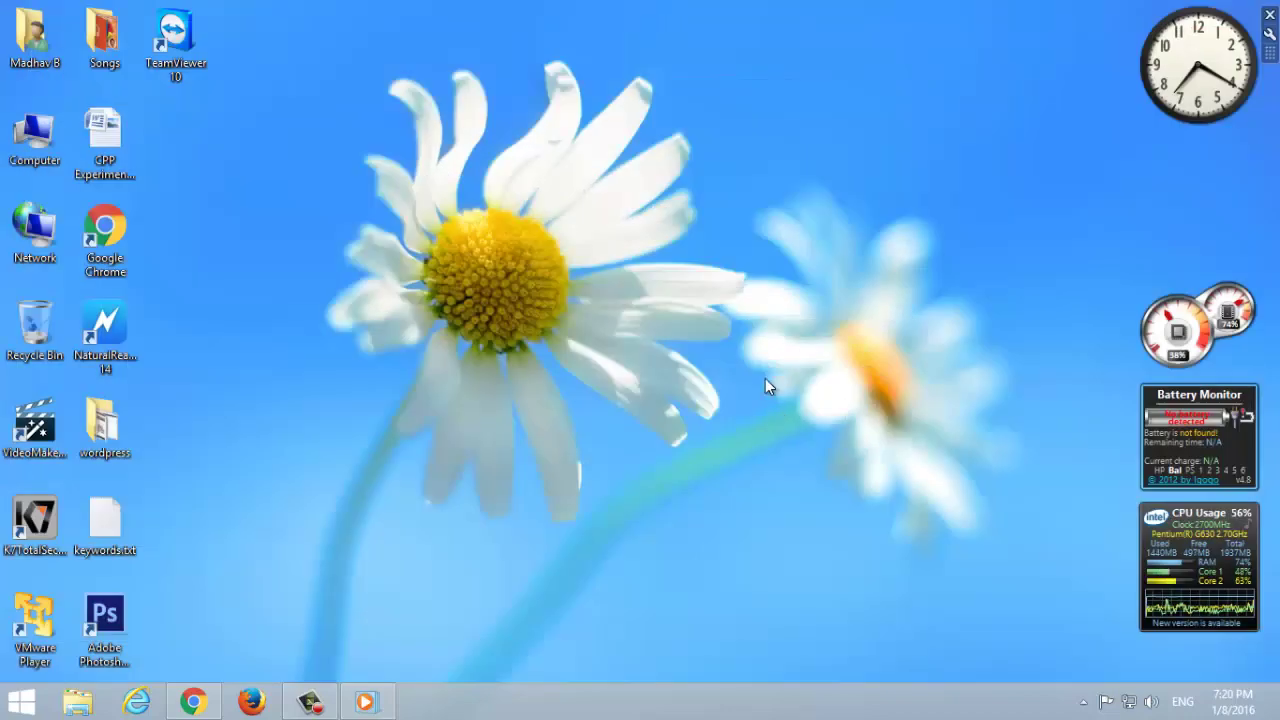
Step: Run the Take Ownership command on the Songs folder on the desktop
click(100, 52)
right_click(100, 50)
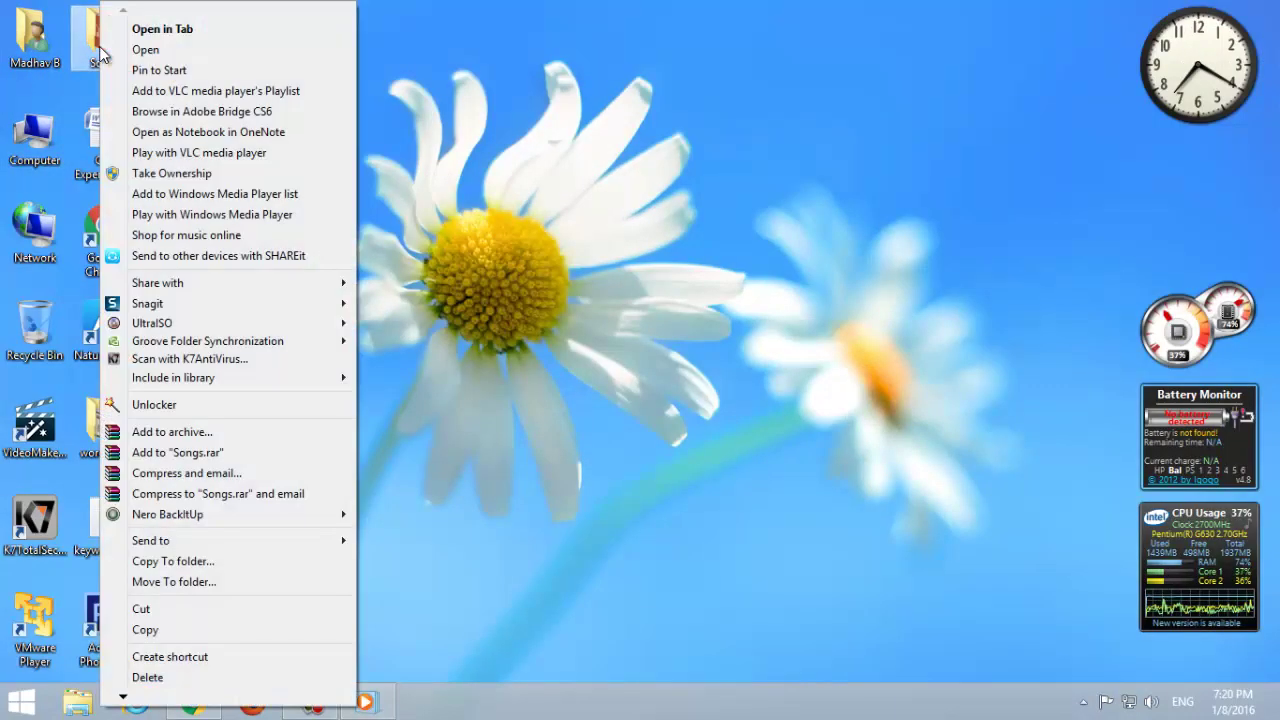
click(207, 183)
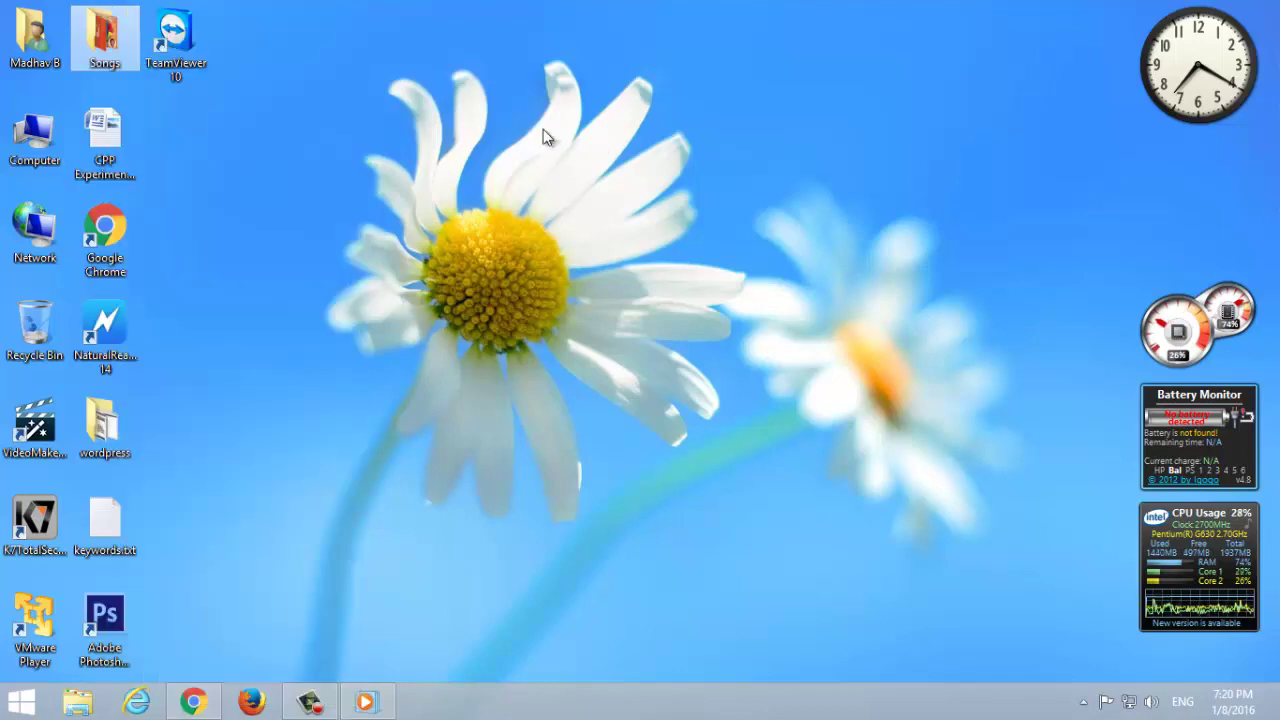
right_click(96, 35)
click(161, 179)
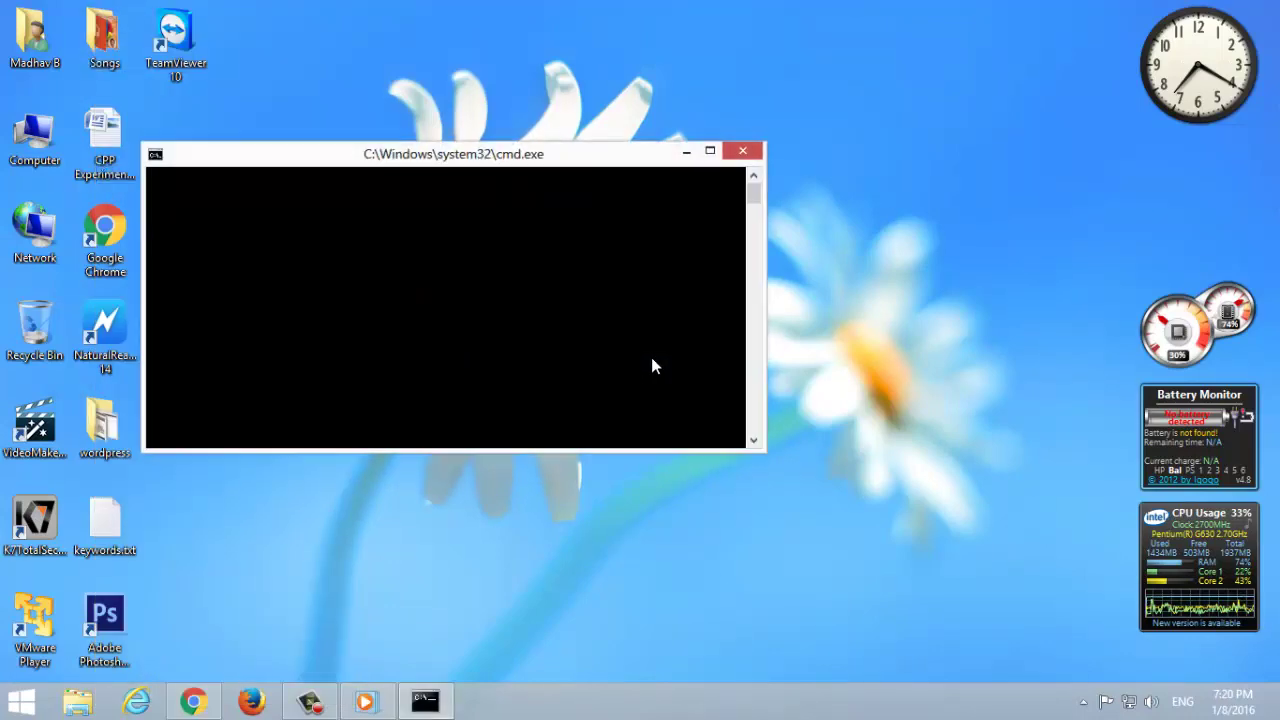